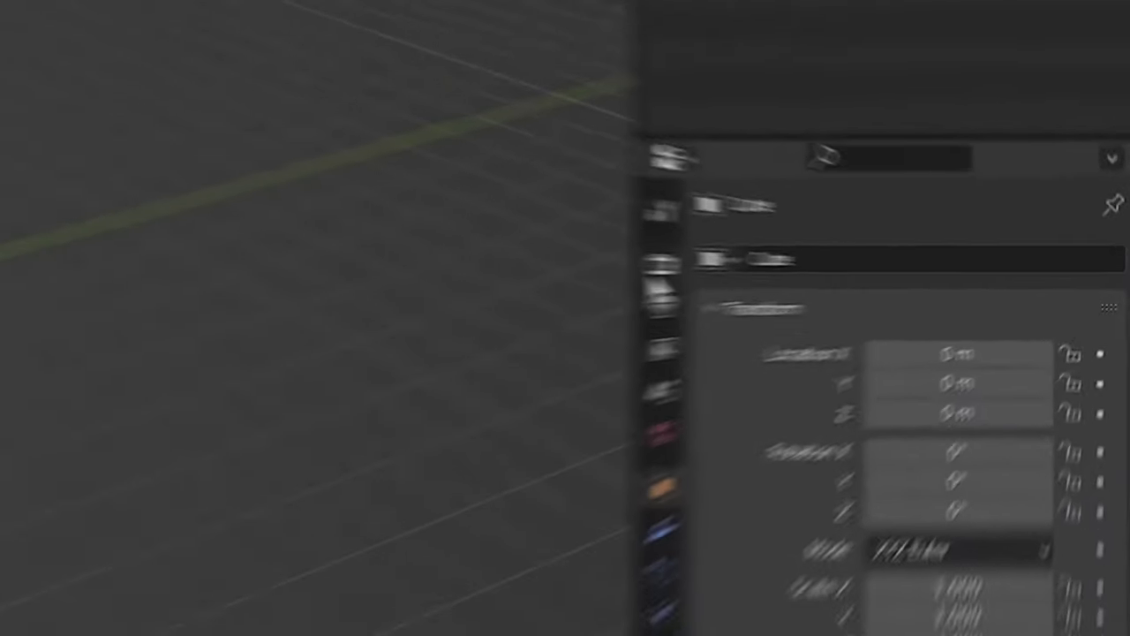
- Set the scene's render engine to Cycles and its device to GPU Compute
left_click(944, 269)
left_click(1059, 270)
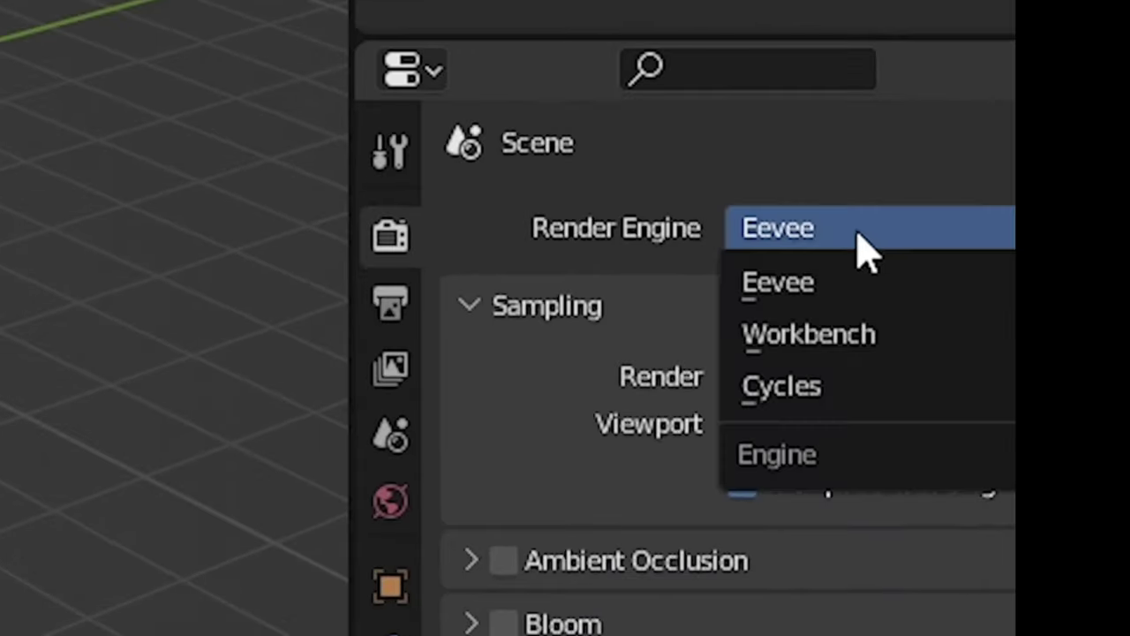
left_click(804, 393)
left_click(868, 344)
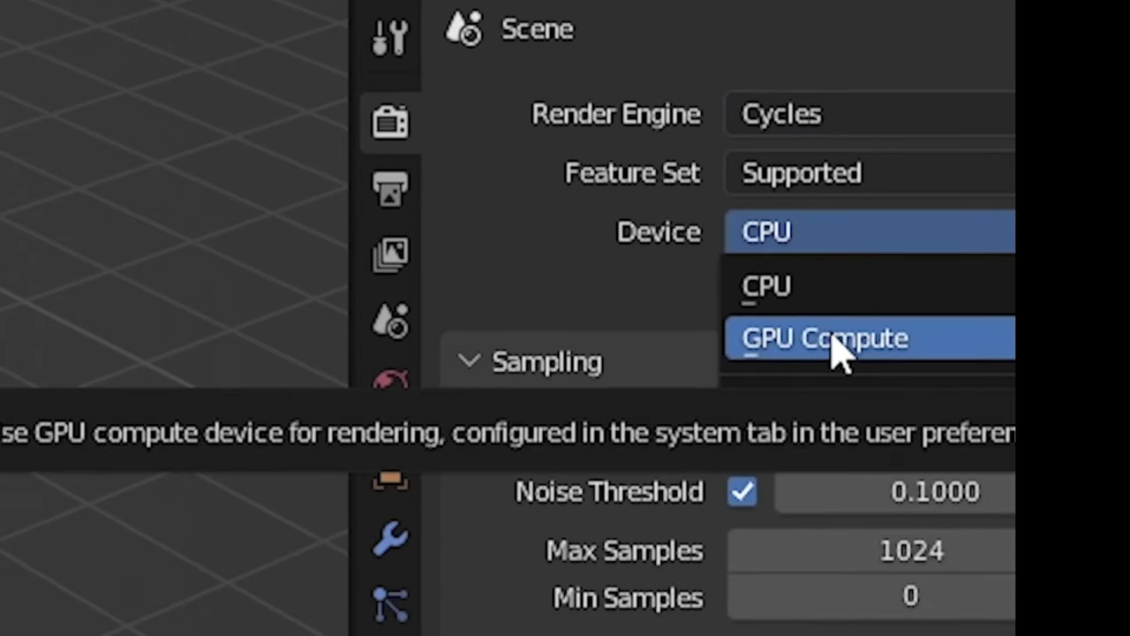
left_click(838, 345)
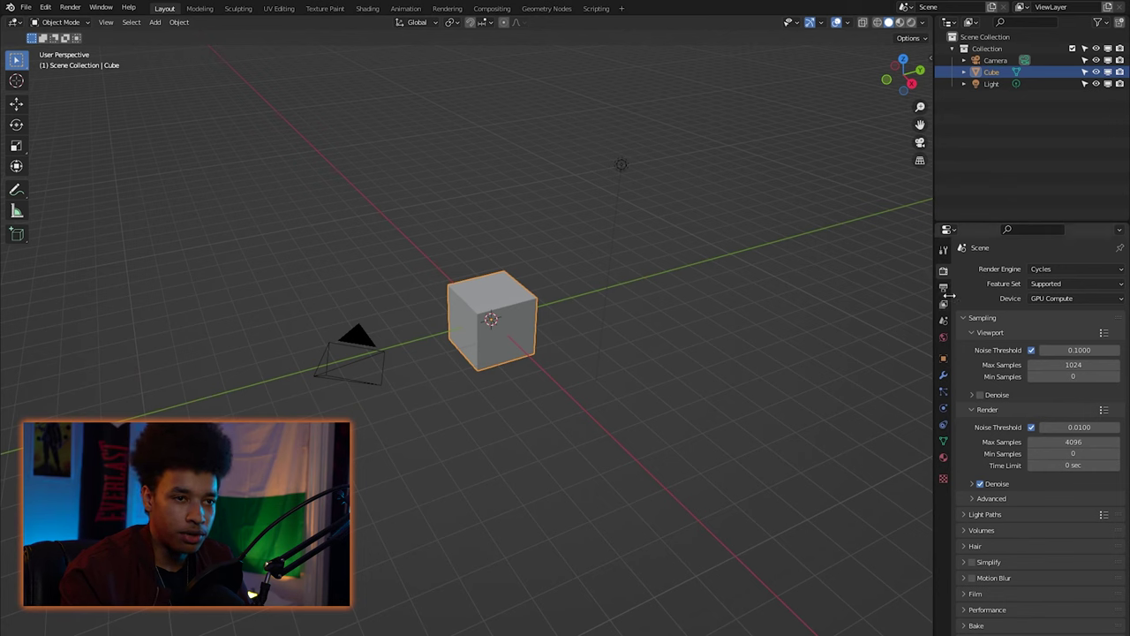
- Set the output resolution to 3840 × 2160 px and the frame rate to 29.97 fps
left_click(943, 287)
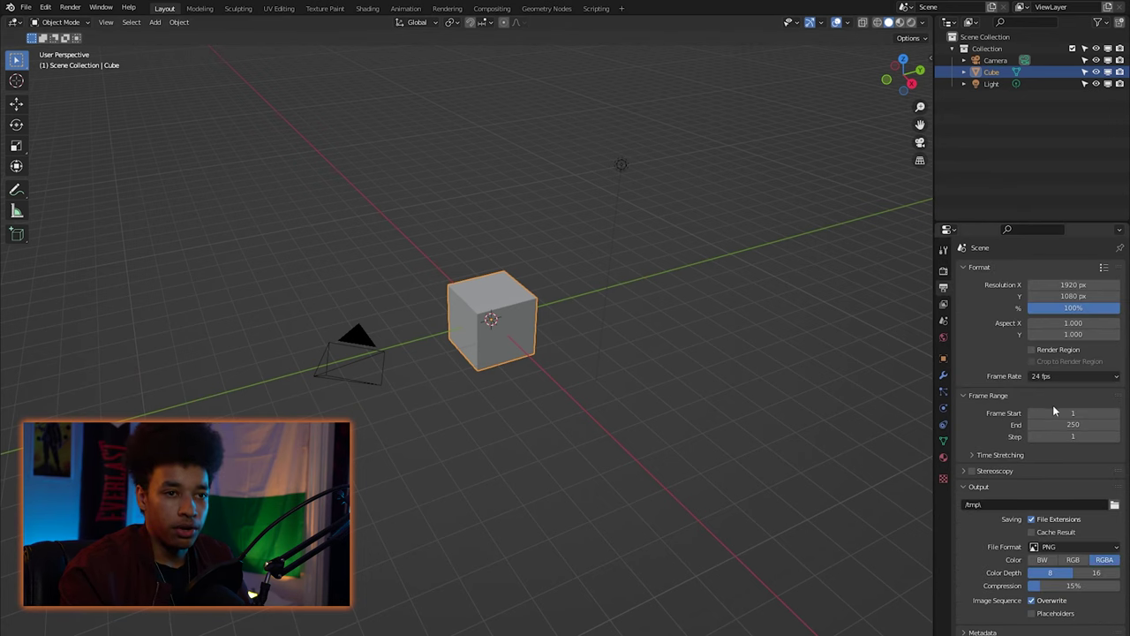
left_click(1073, 284)
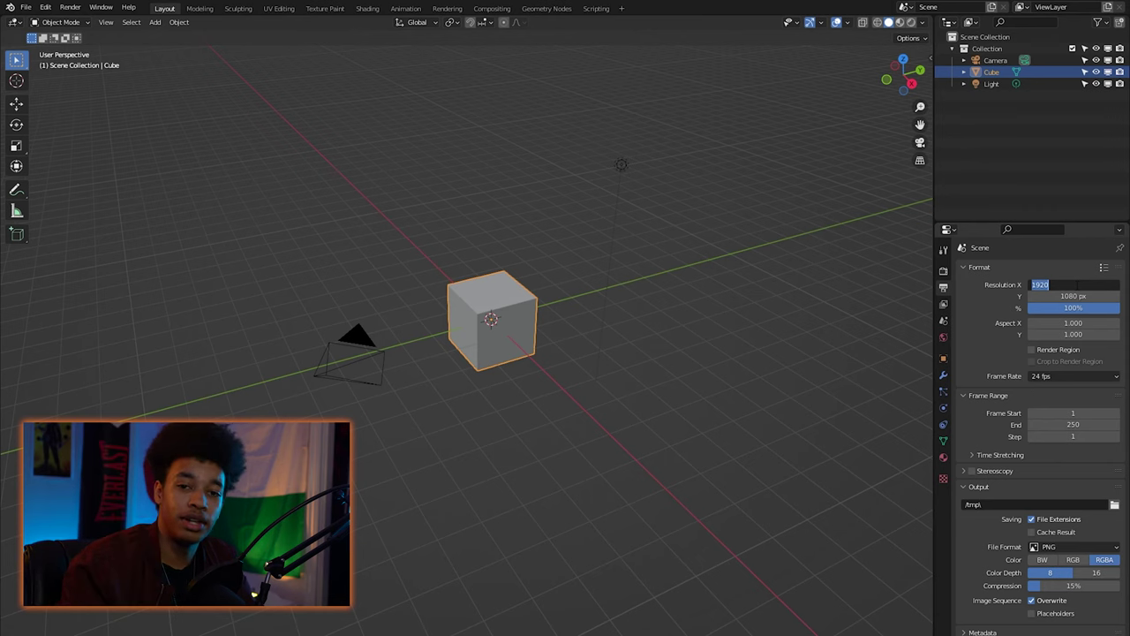
type("384")
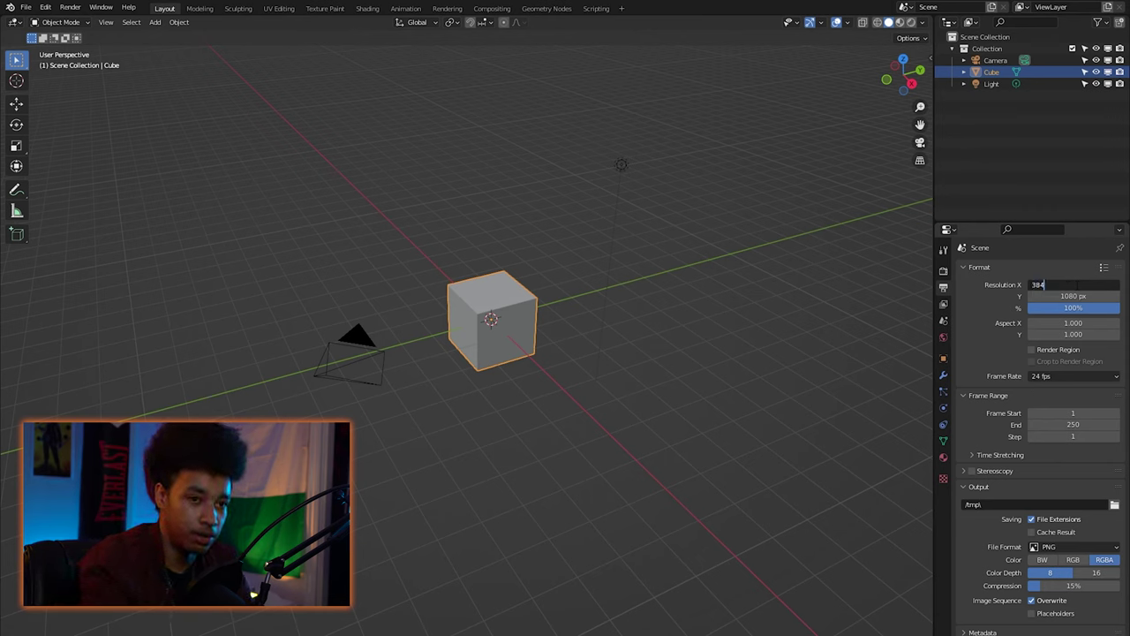
type("0")
key("Return")
left_click(1080, 299)
type("2160")
key("Return")
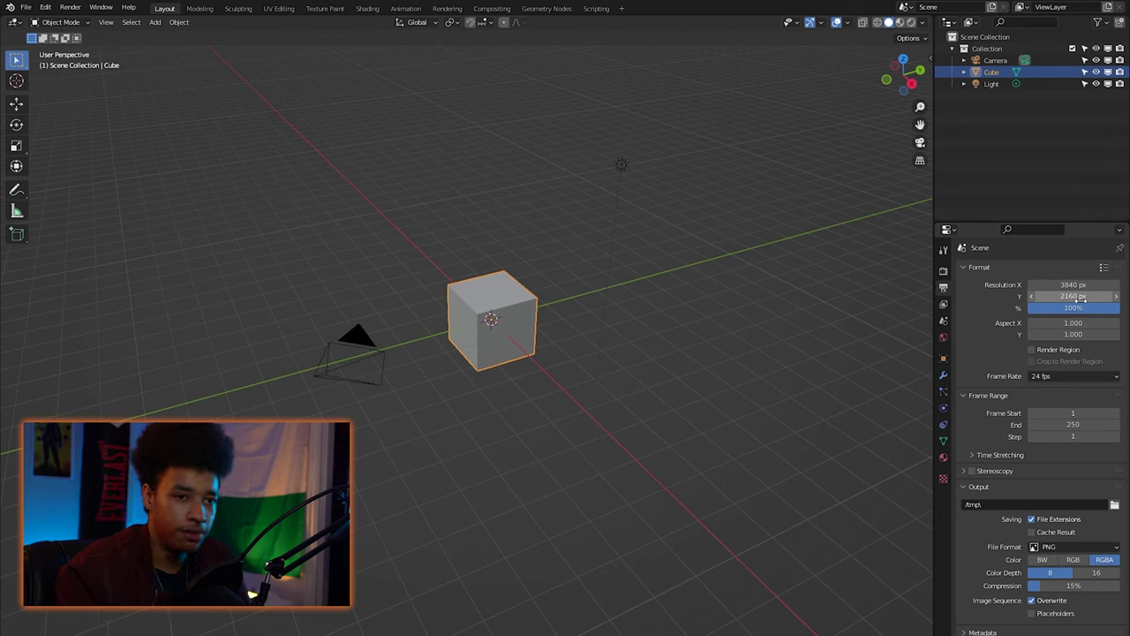
left_click(1070, 377)
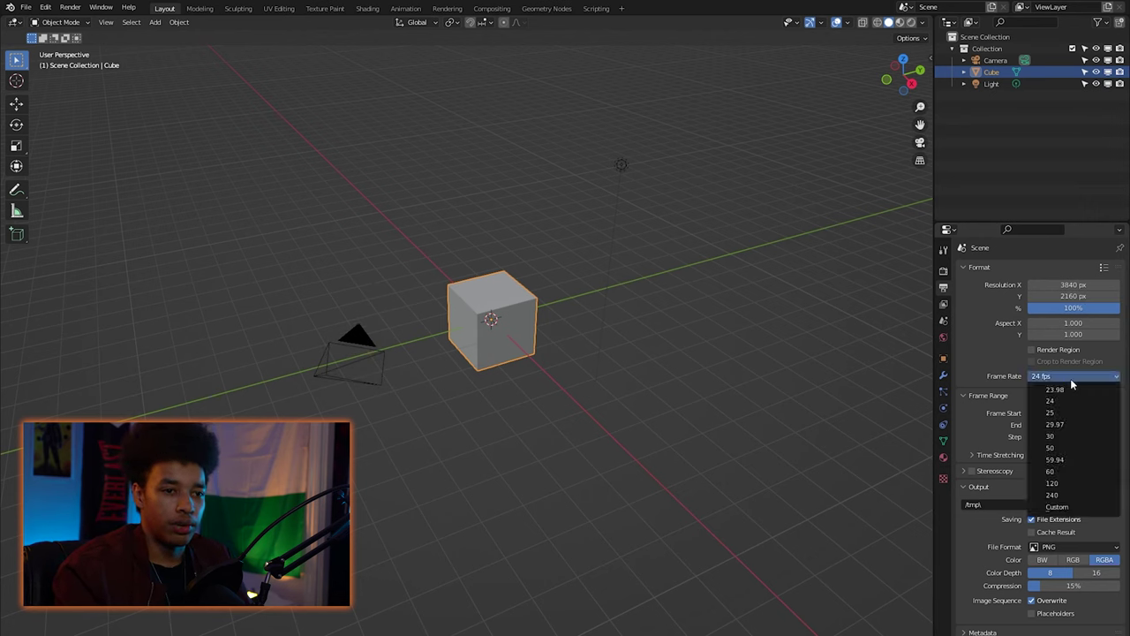
left_click(1074, 427)
- Deselect everything and delete the default light from the scene
key("alt+a")
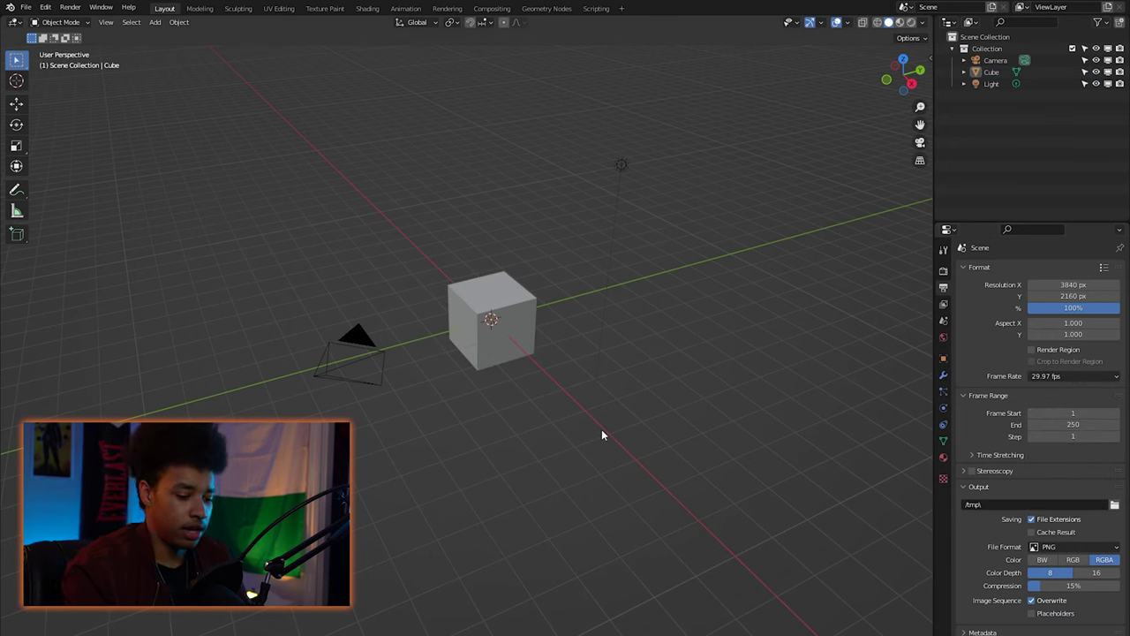
key("KP_0")
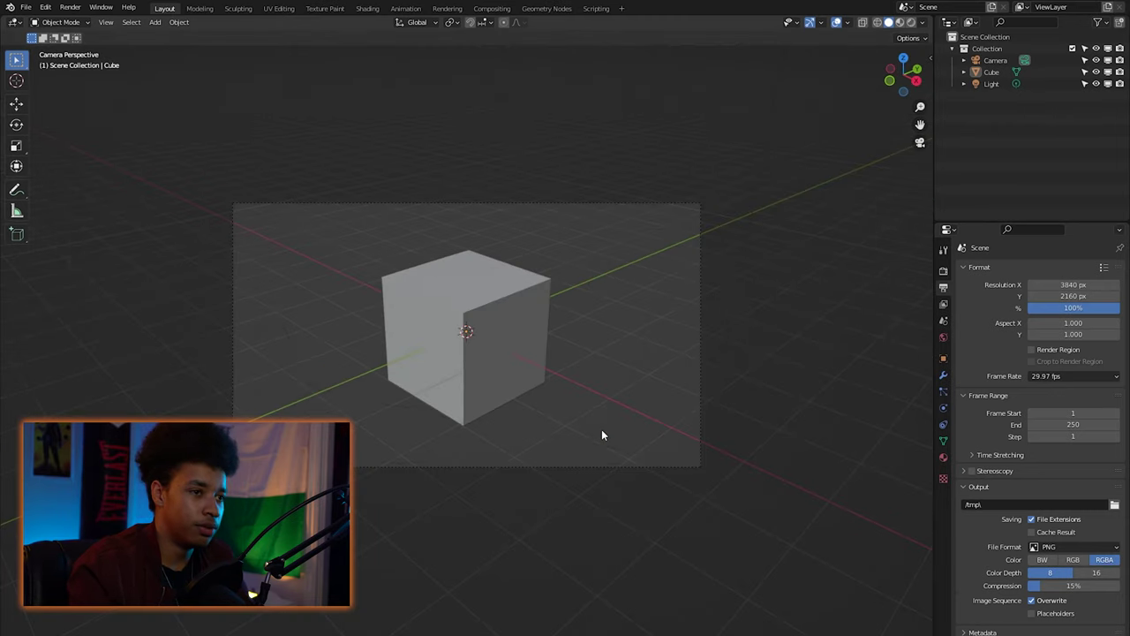
middle_click_drag(611, 343, 672, 89)
left_click(671, 89)
key("x")
left_click(672, 91)
middle_click_drag(606, 219, 617, 222)
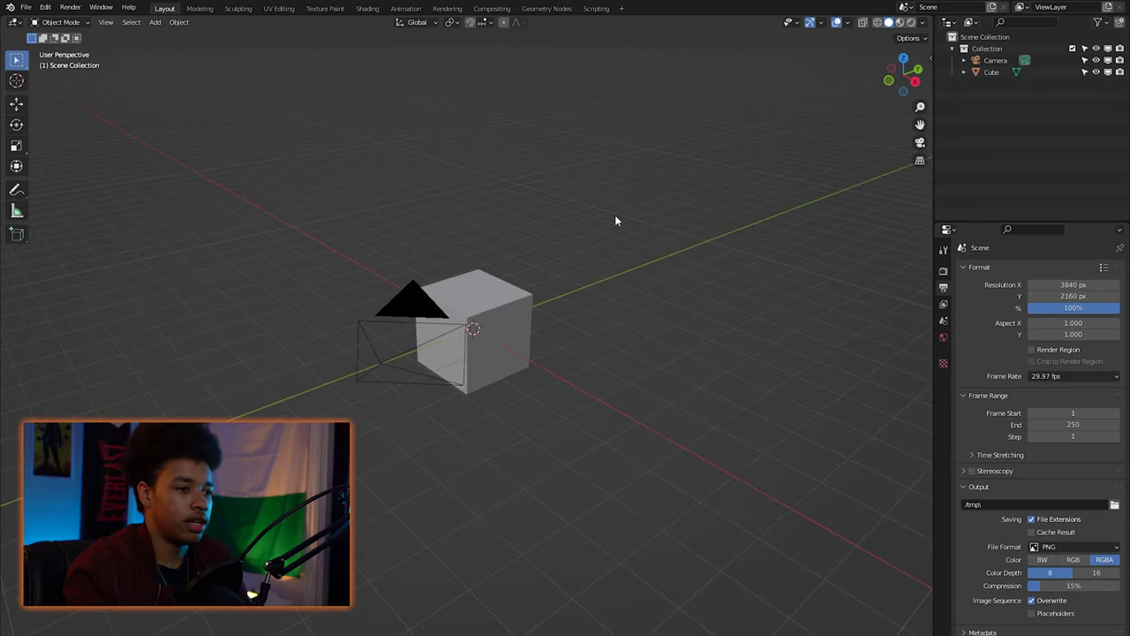
- Look through the camera and lock the camera to the view
key("KP_0")
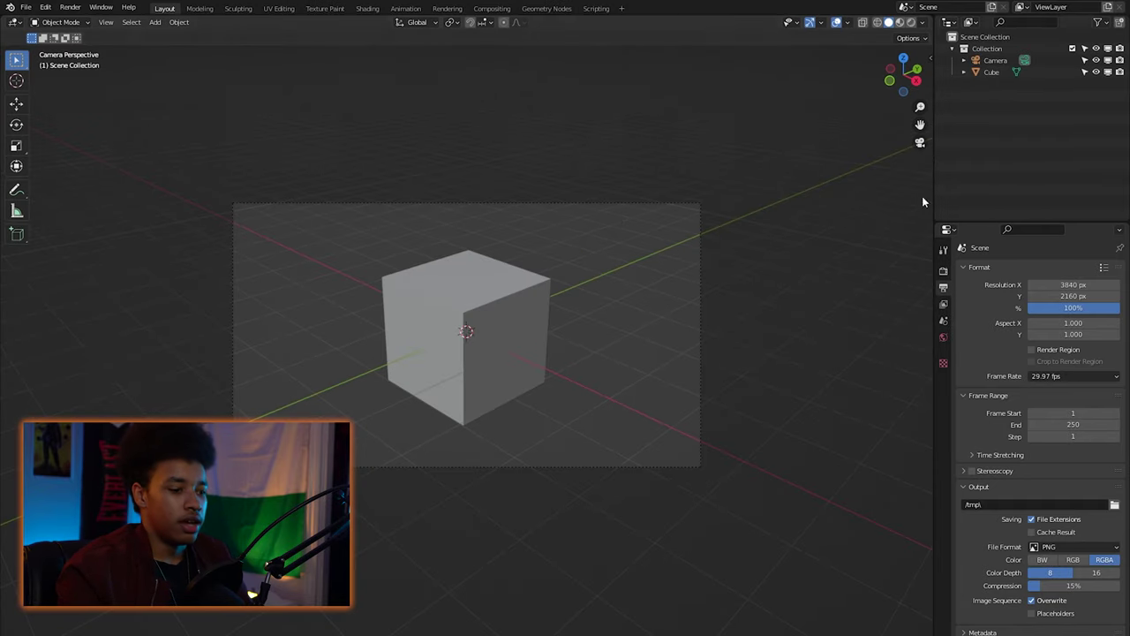
middle_click_drag(810, 195, 676, 273)
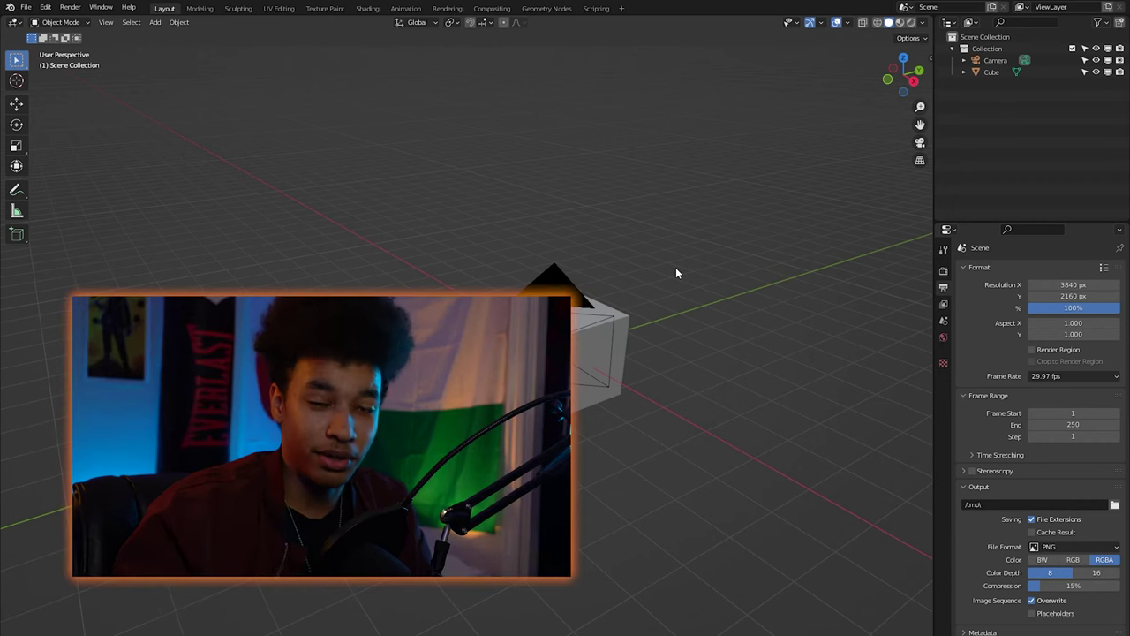
key("KP_0")
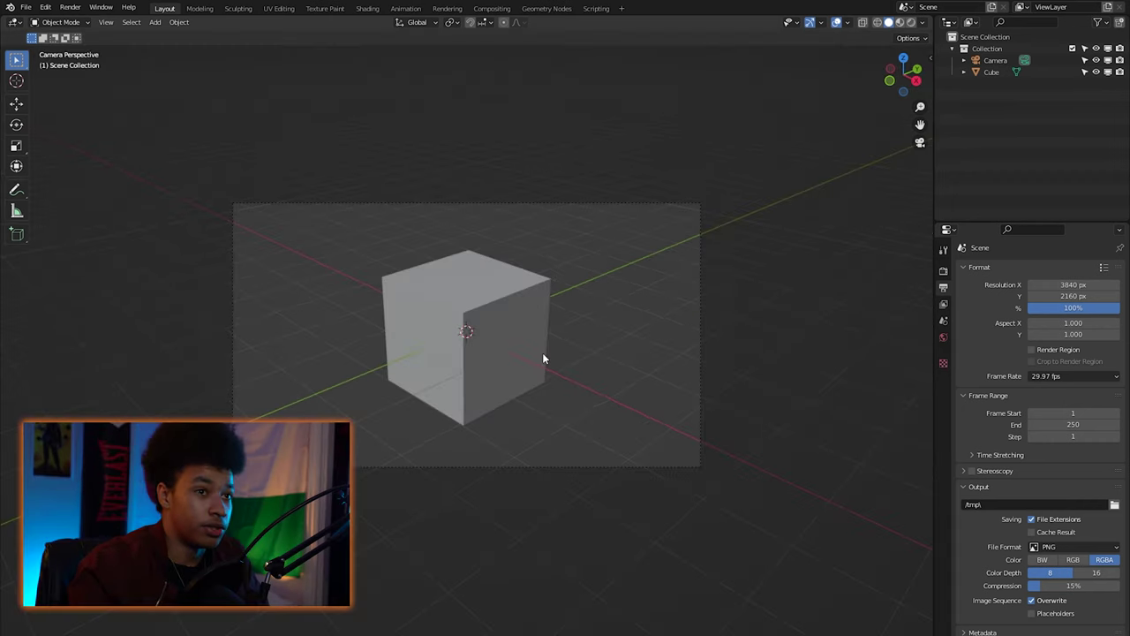
key("n")
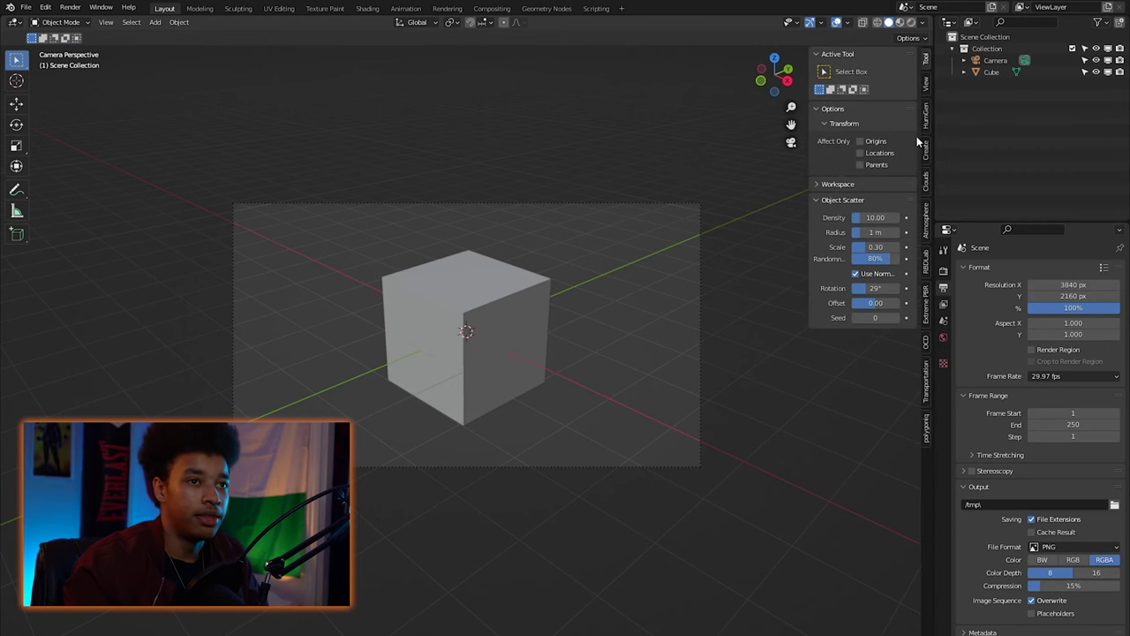
left_click(925, 84)
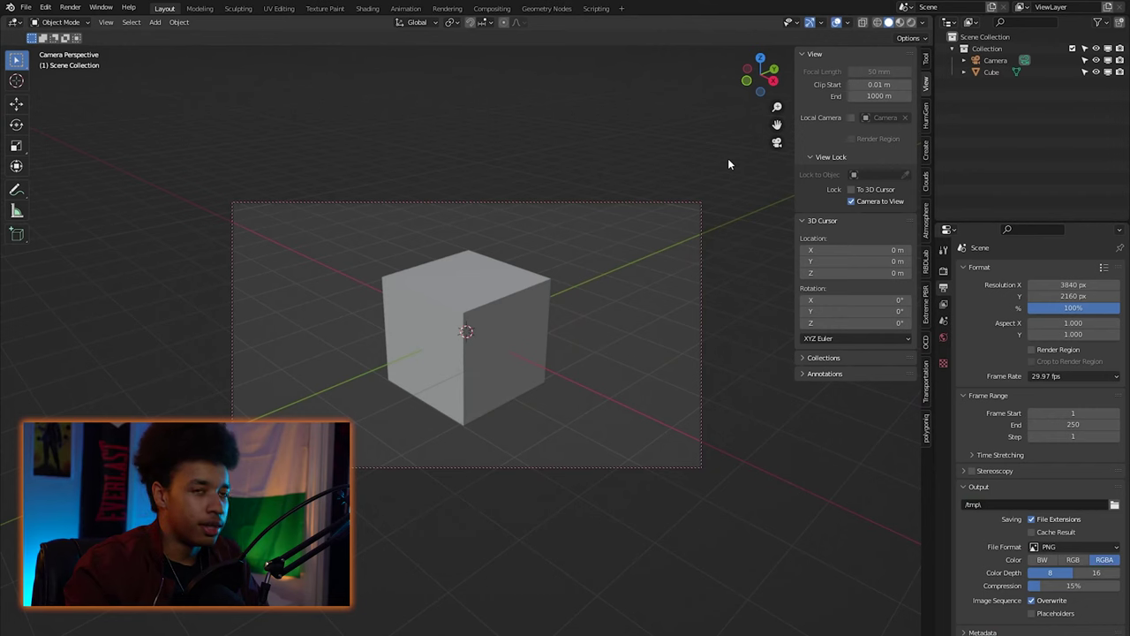
key("n")
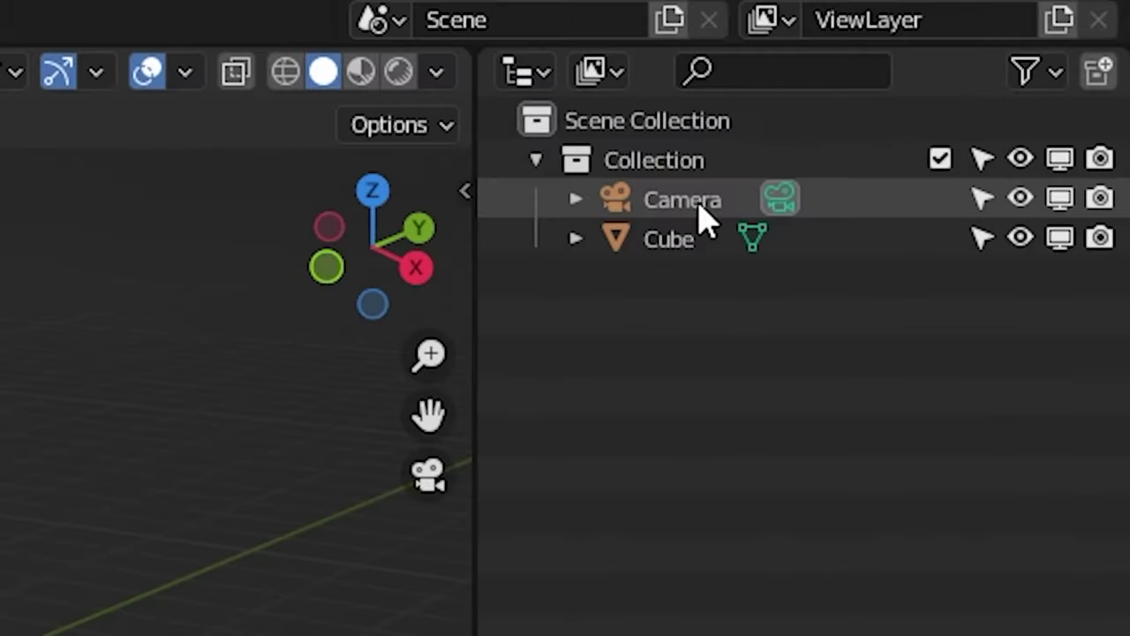
- Enable background images for the camera and add one with Movie Clip as its source
left_click(1002, 60)
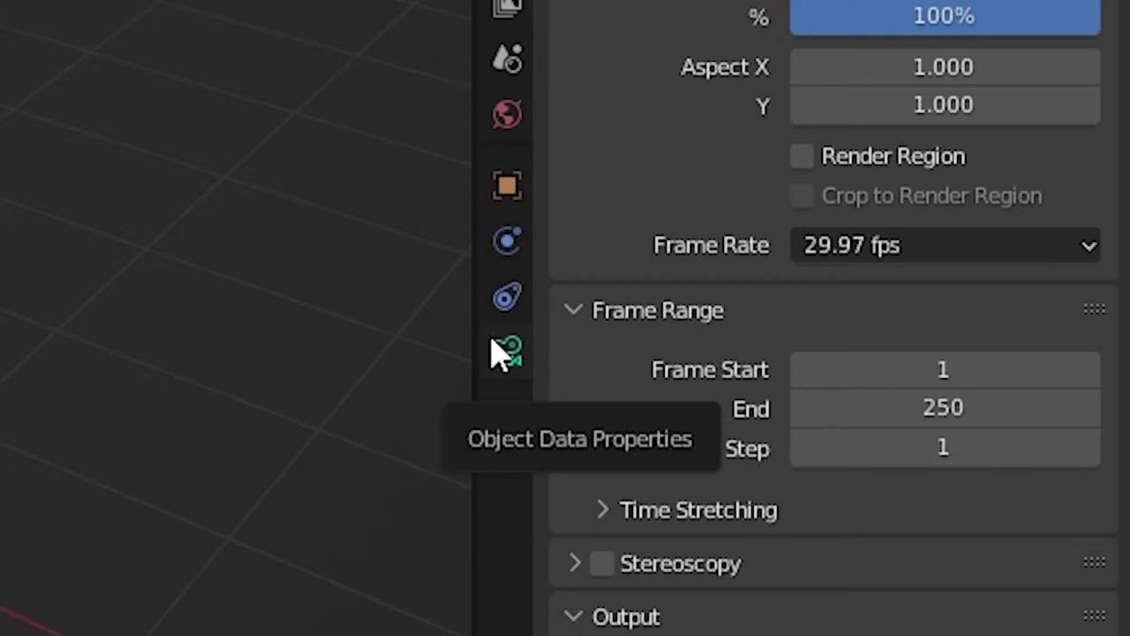
left_click(506, 351)
scroll(701, 235, "down", 4)
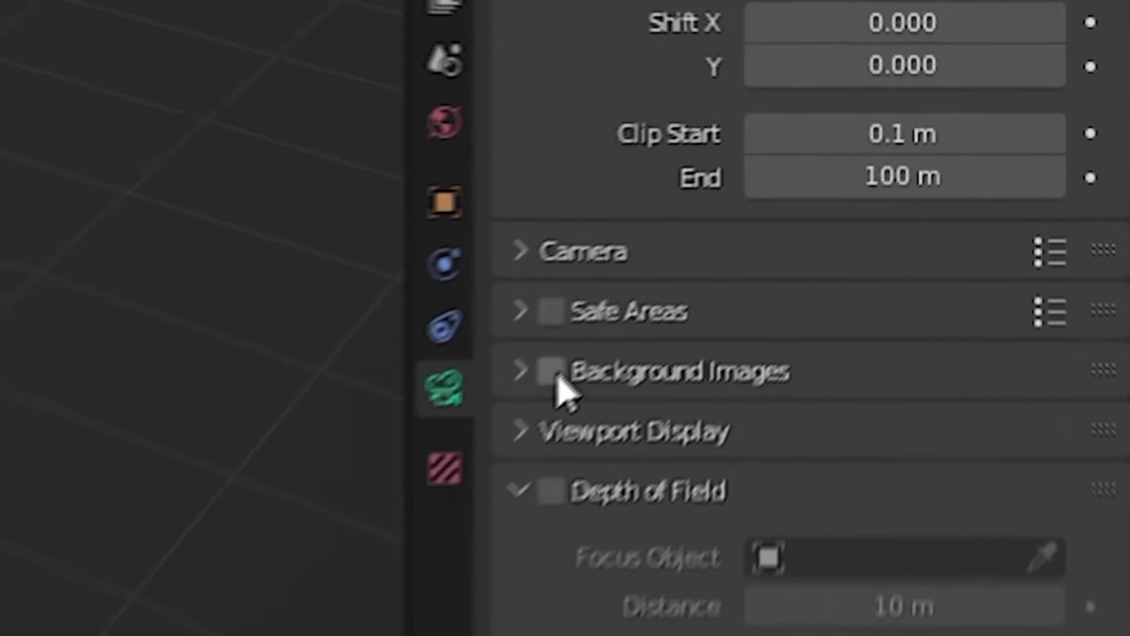
left_click(551, 373)
left_click(522, 385)
left_click(808, 442)
left_click(1016, 574)
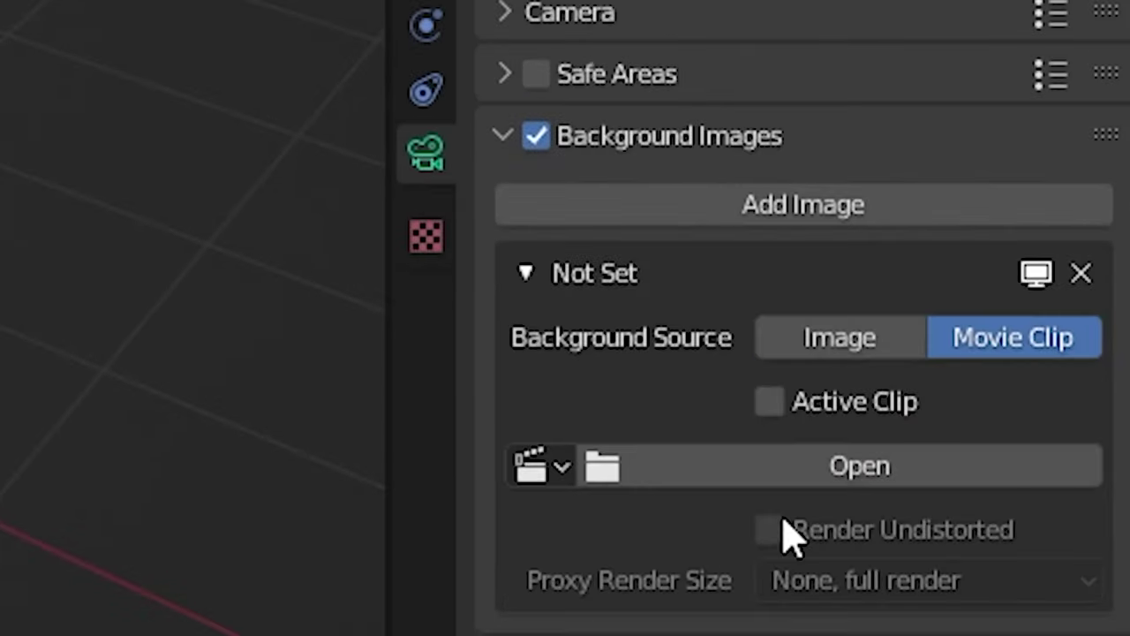
- Load C0201.MP4 from the Example folder as the camera's background clip
left_click(809, 475)
left_click(344, 157)
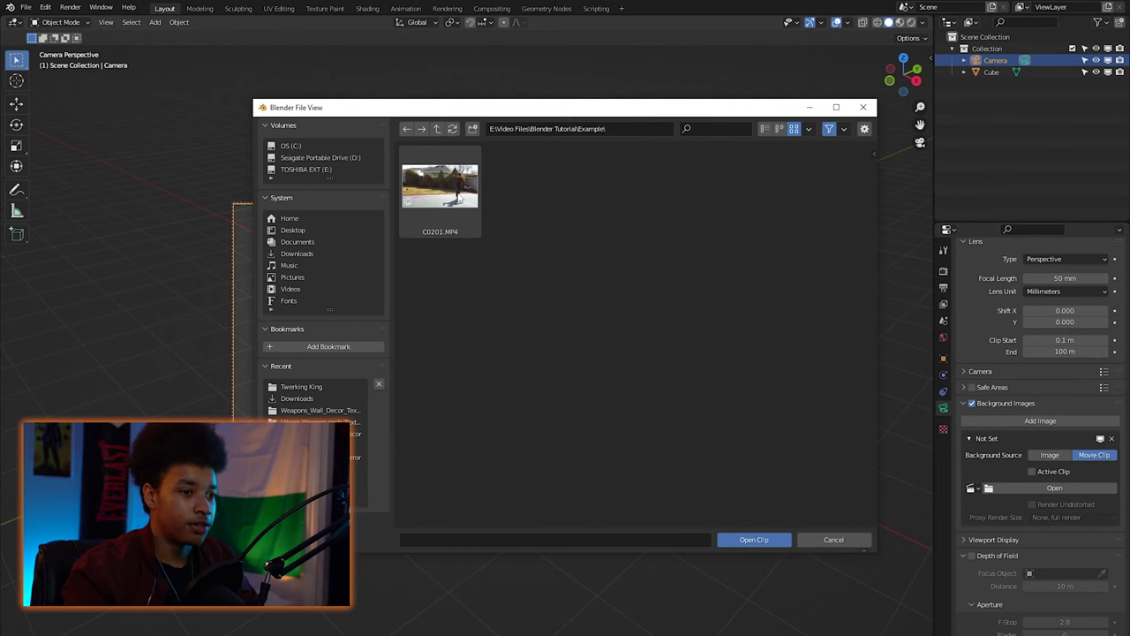
left_click(439, 189)
key("Return")
- Reposition the locked camera so the cube roughly sits on the court in the footage
middle_click_drag(890, 446, 737, 527)
middle_click_drag(621, 289, 607, 336)
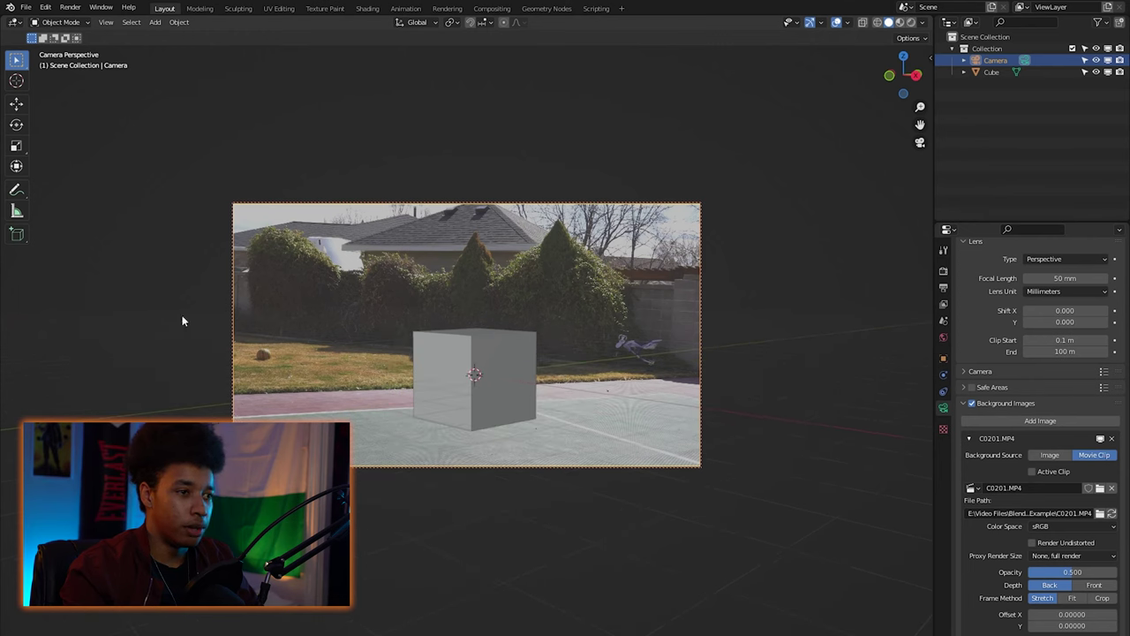
middle_click_drag(682, 346, 455, 393)
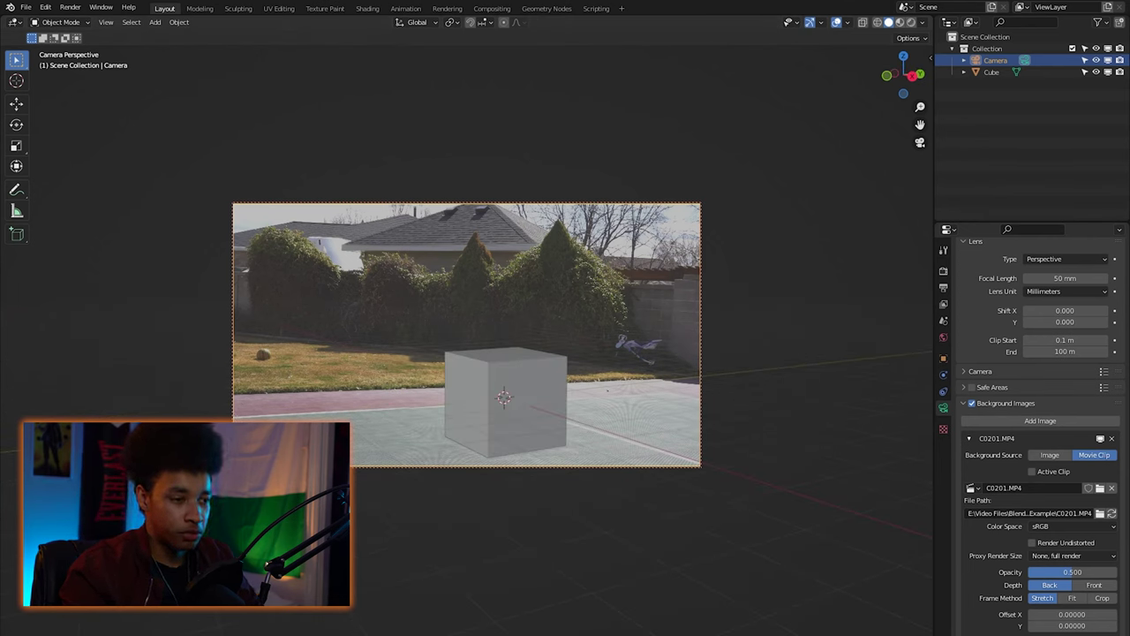
- Scrub through the footage to frame 405 and set it as the start frame
left_click_drag(398, 632, 397, 497)
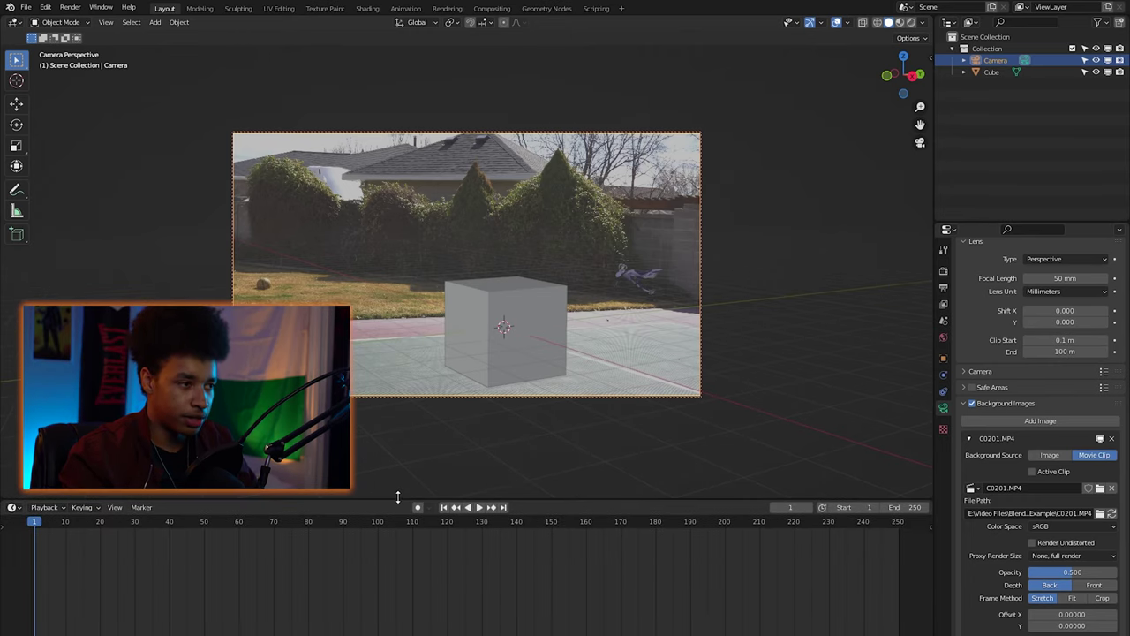
key("space")
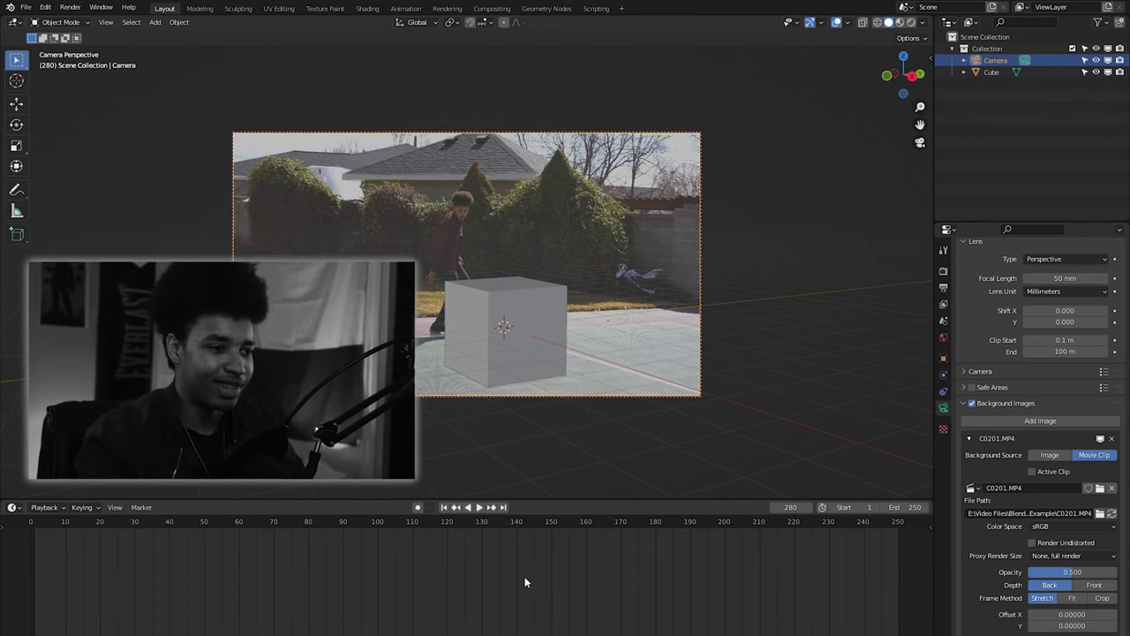
scroll(524, 582, "down", 8)
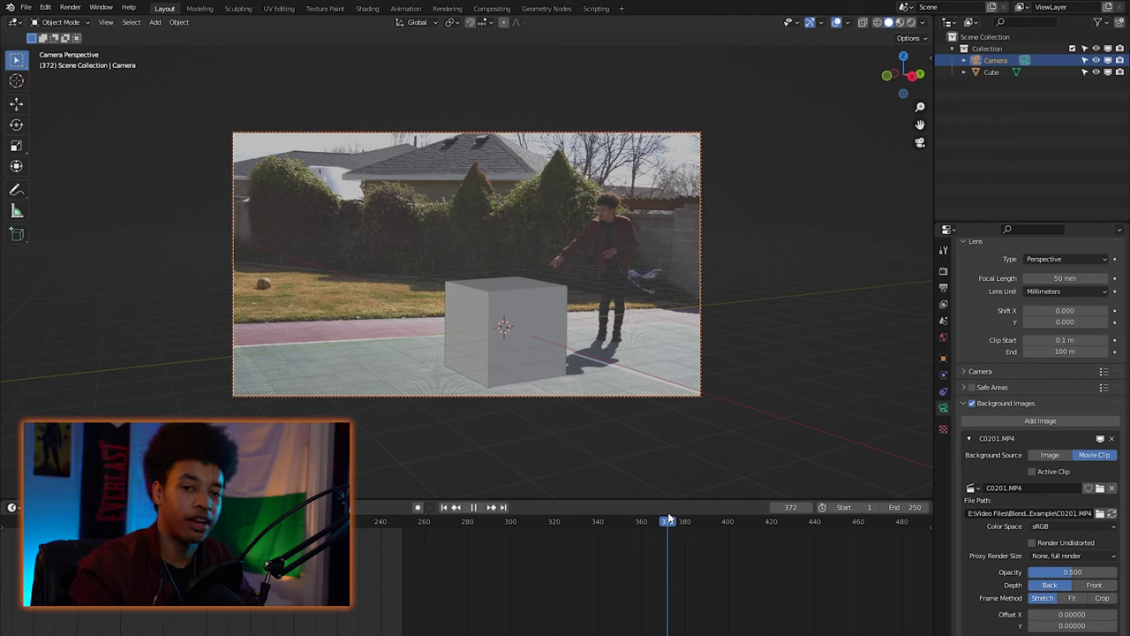
left_click_drag(669, 519, 740, 521)
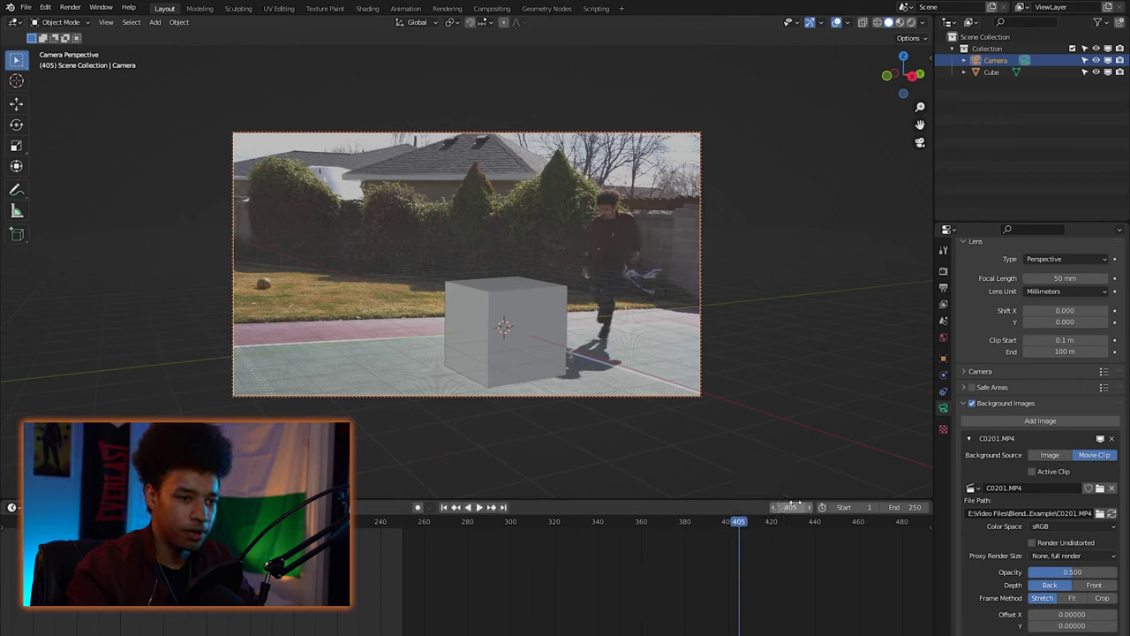
left_click(857, 507)
type("405")
key("Return")
- Continue through the footage to frame 505 and set it as the end frame
key("space")
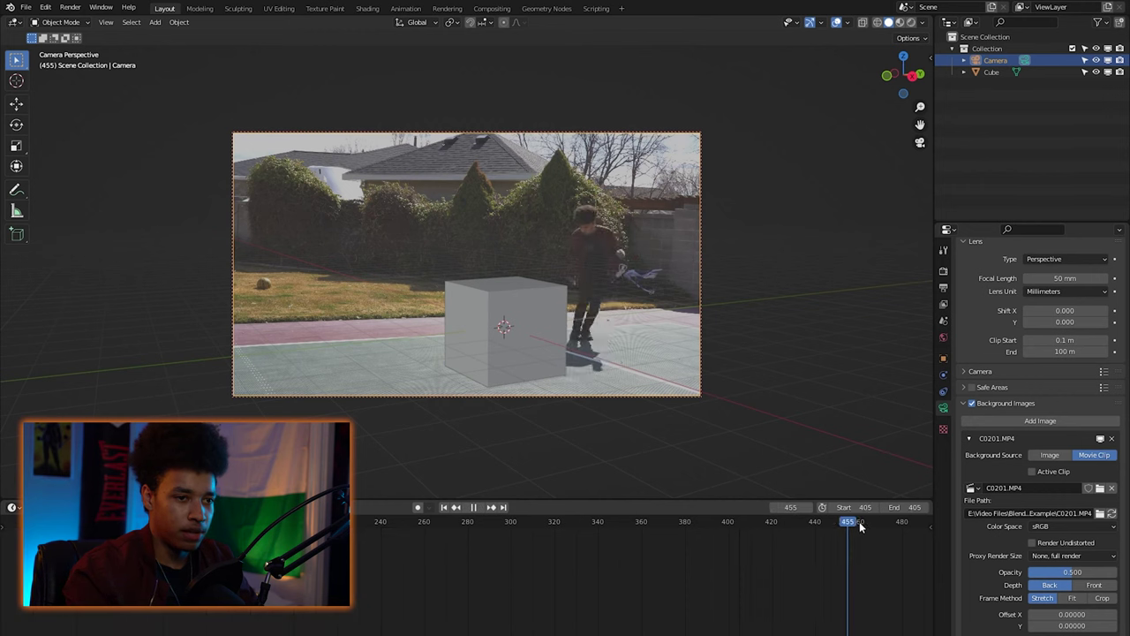
middle_click_drag(910, 530, 599, 545)
left_click_drag(598, 545, 631, 543)
key("space")
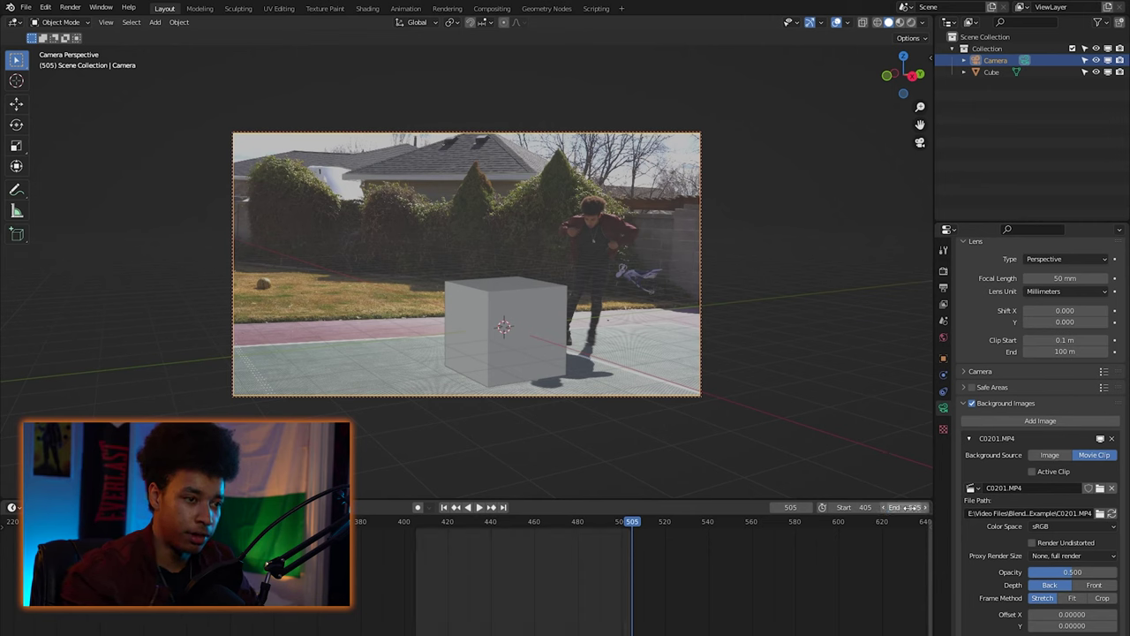
left_click(439, 565)
scroll(479, 587, "up", 3)
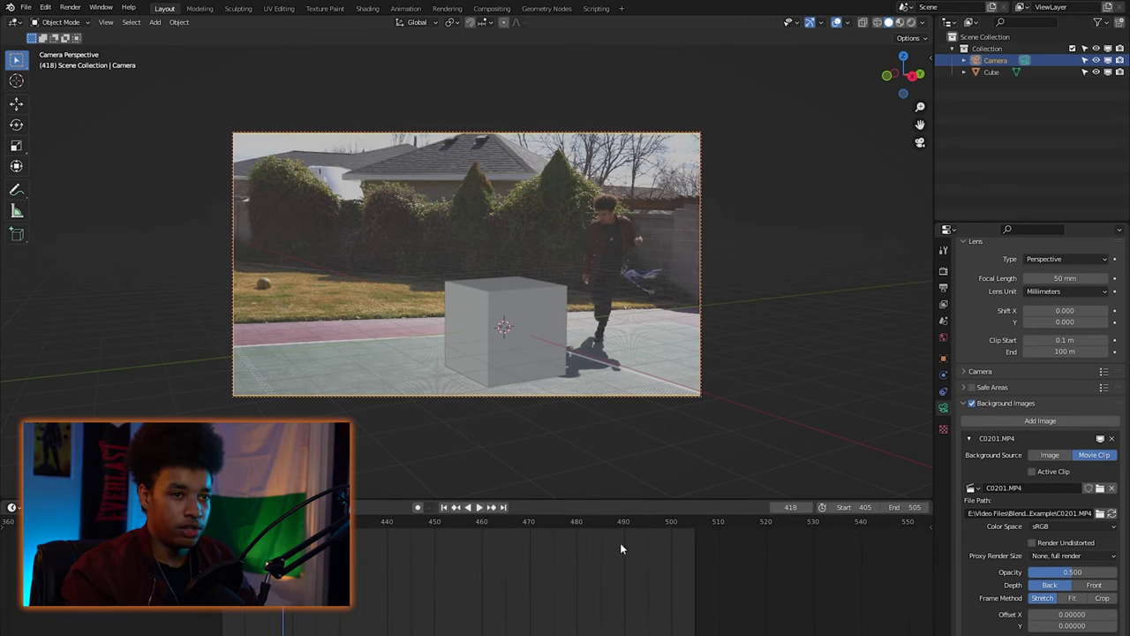
- Turn off the lock between the camera and the view
left_click(944, 288)
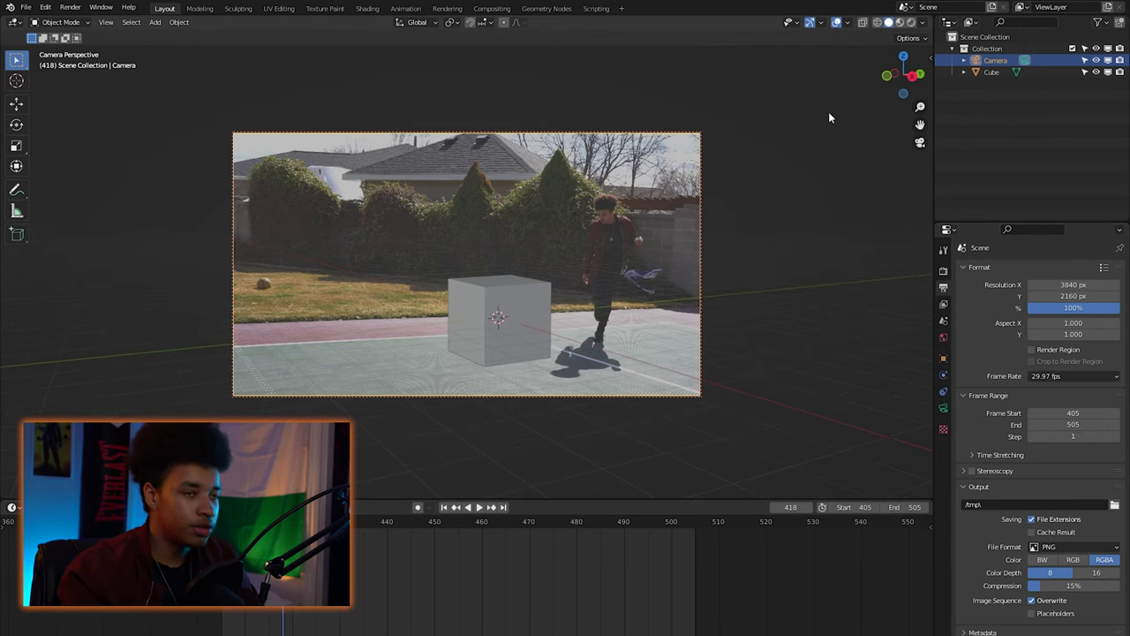
key("n")
key("n")
- Move the cube 1 m up along the Z axis in front view so its base rests on the ground line
middle_click_drag(378, 273, 471, 313)
scroll(492, 289, "up", 4)
left_click(492, 290)
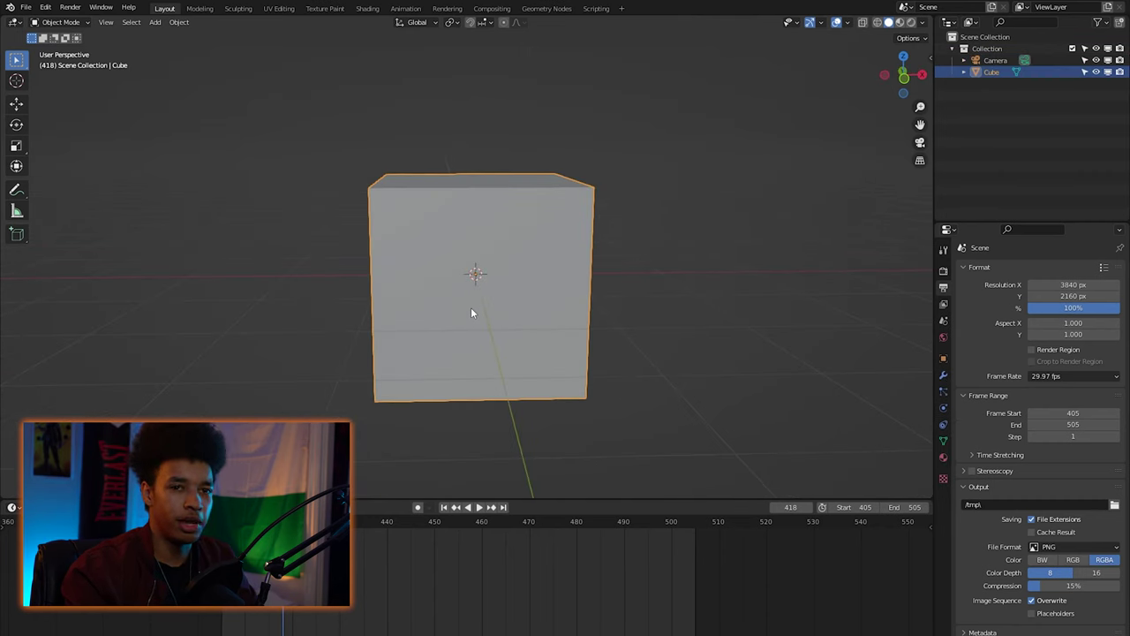
key("KP_1")
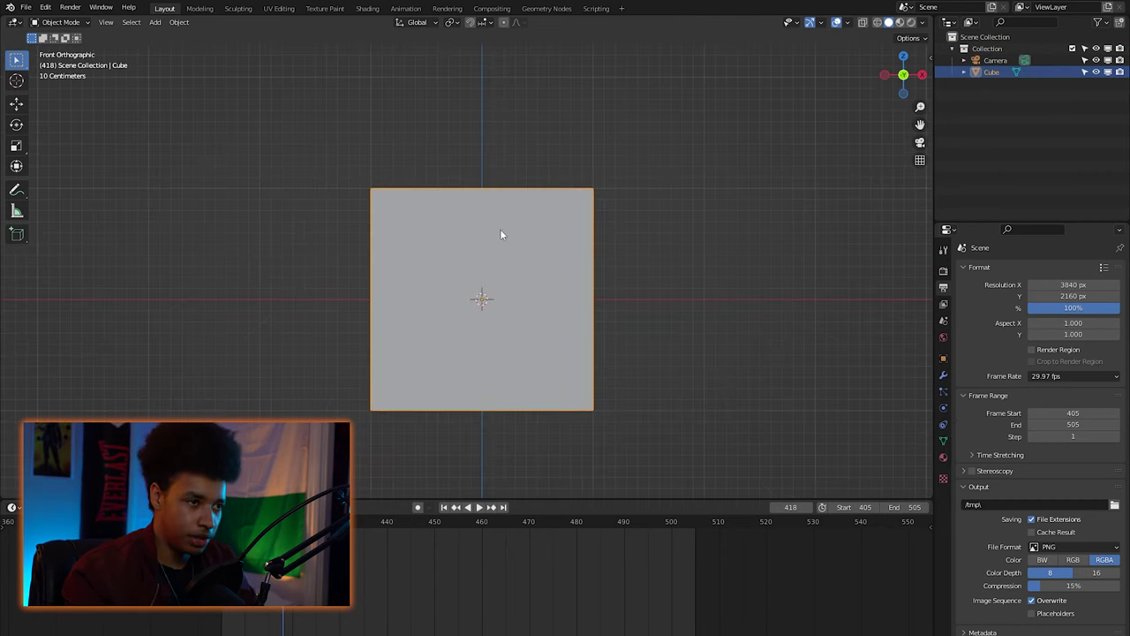
key("g")
key("z")
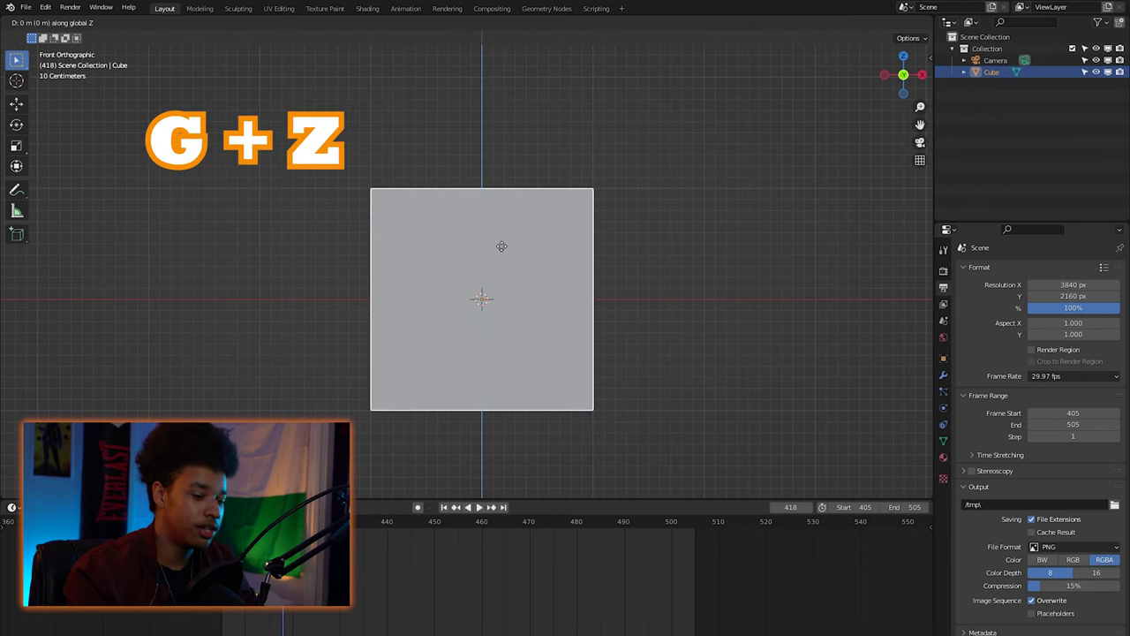
key("ctrl")
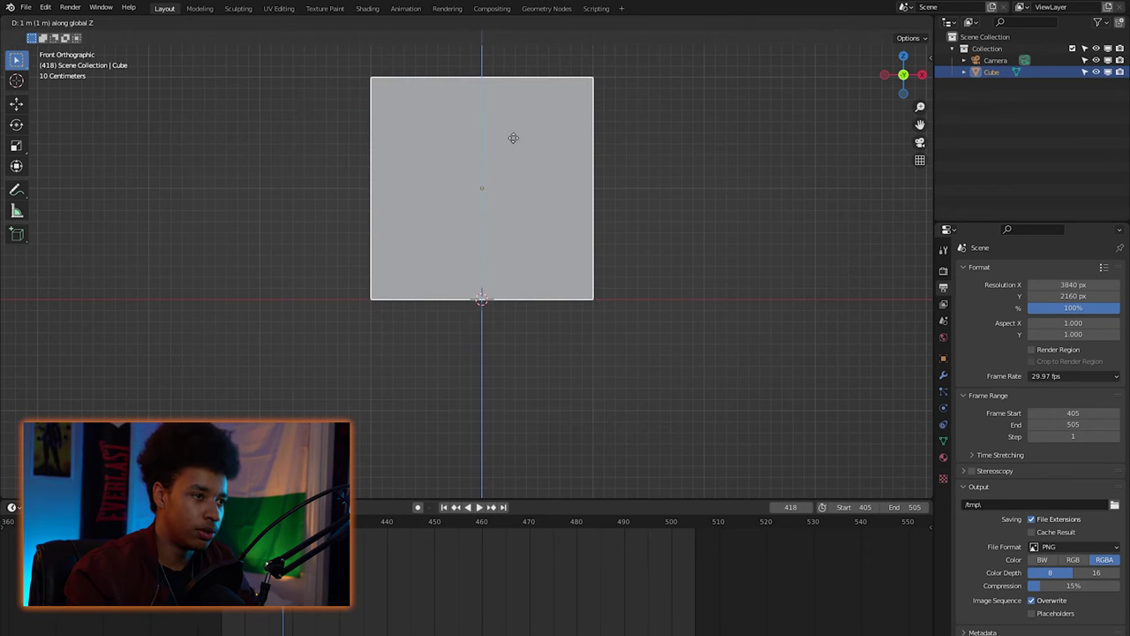
left_click(513, 138)
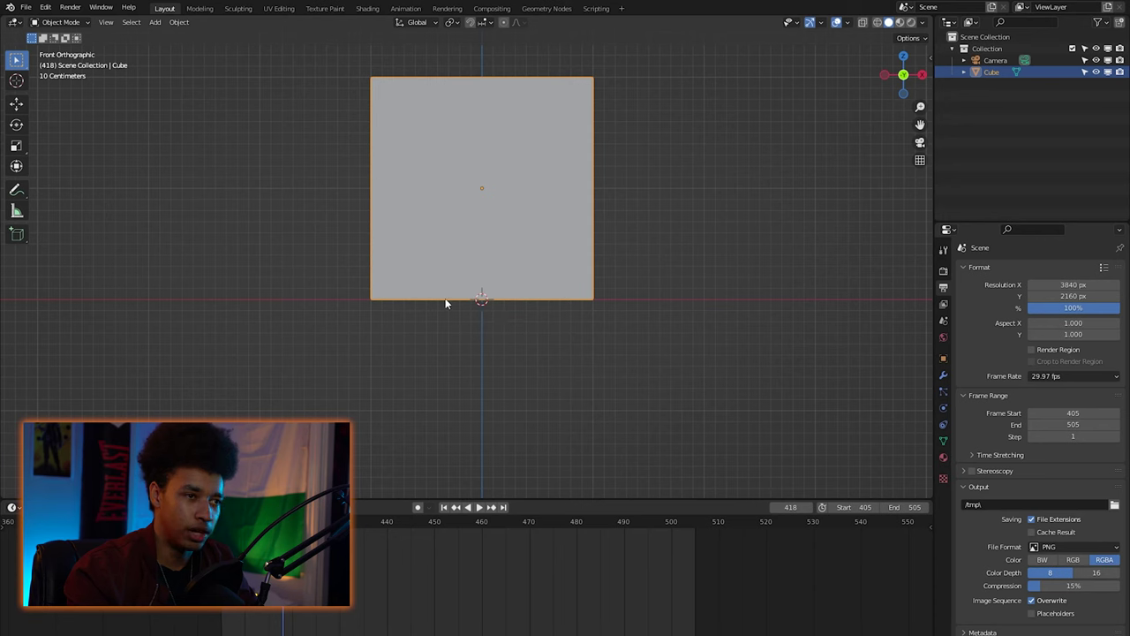
- Add a plane beneath the cube, scale it up into a large ground surface and rotate it slightly to follow the court
key("KP_0")
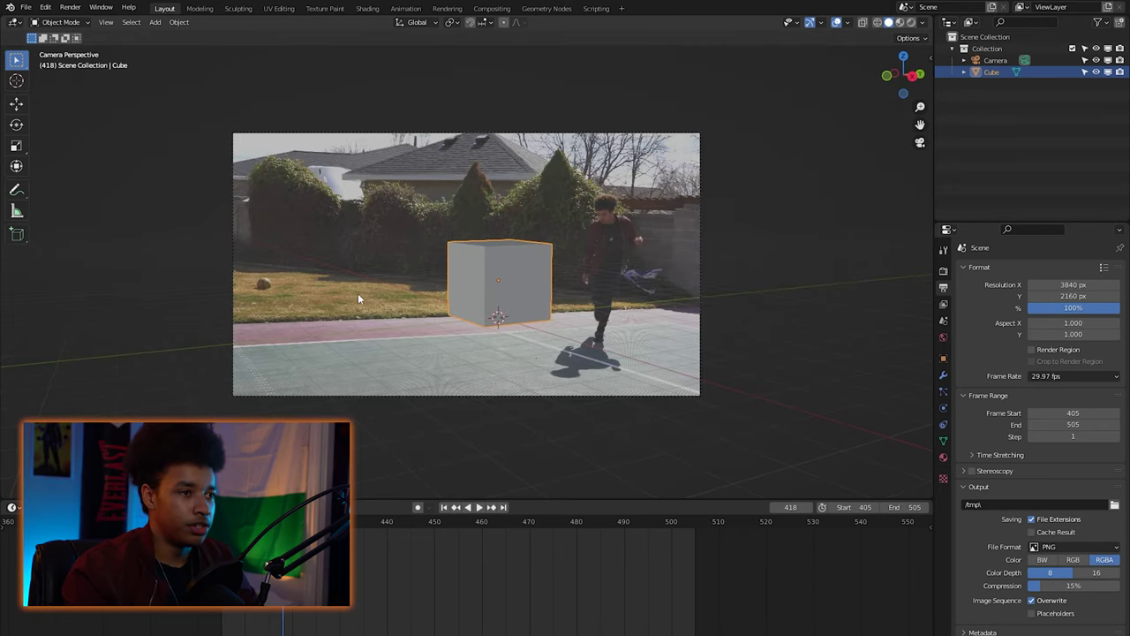
key("shift+a")
mouse_move(366, 294)
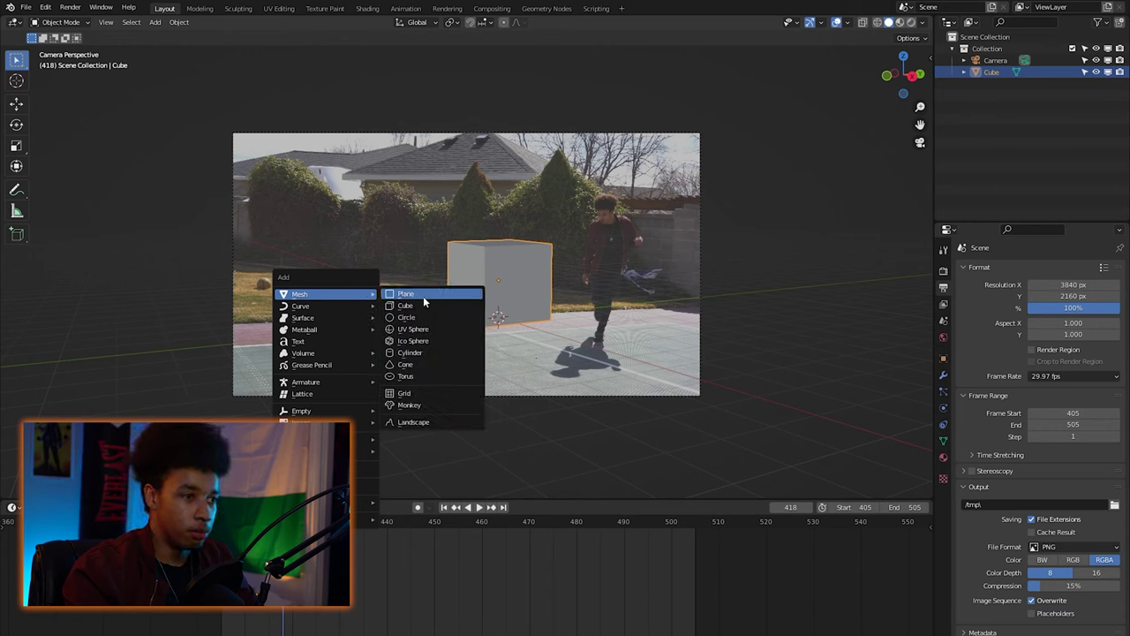
left_click(423, 295)
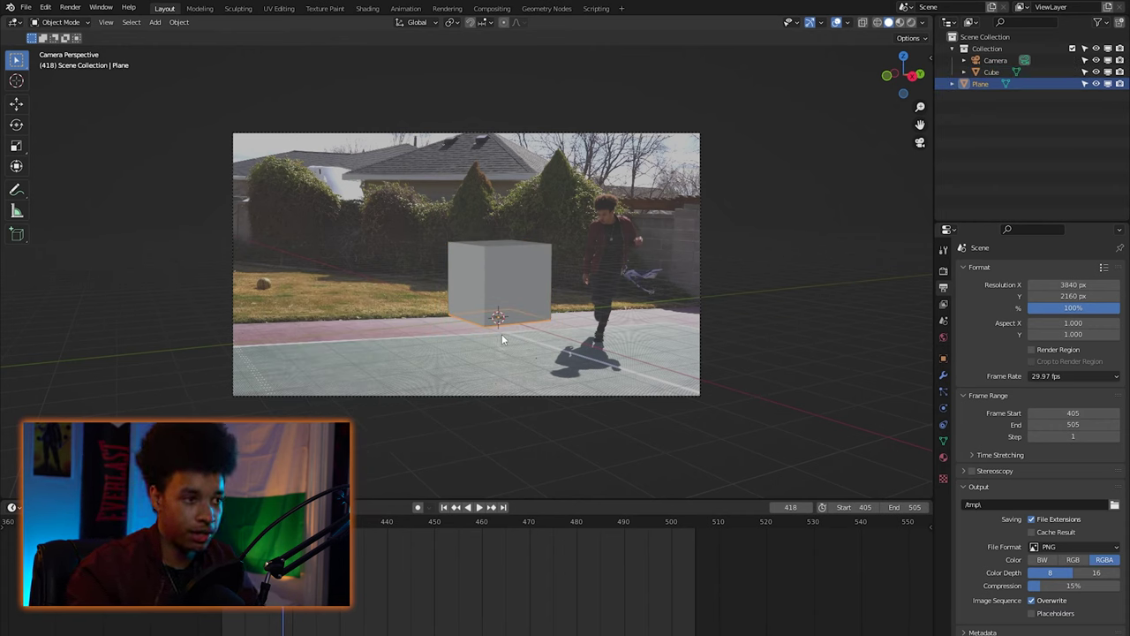
key("s")
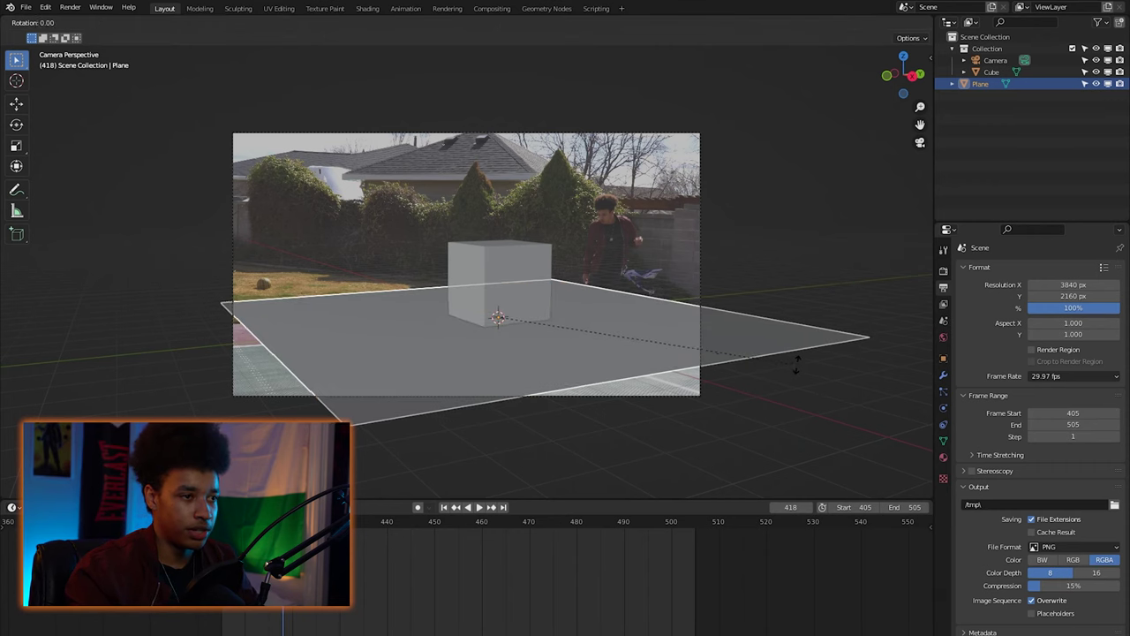
left_click(658, 371)
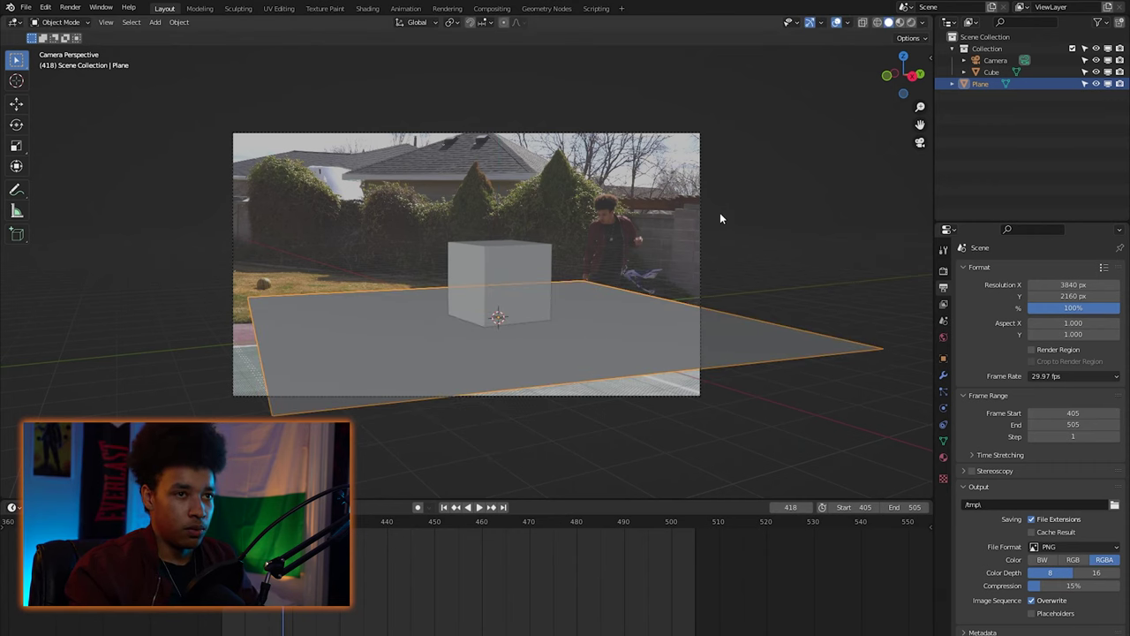
- Turn on X-ray display and stretch the ground plane along the Y axis by a factor of about 1.5
left_click(863, 23)
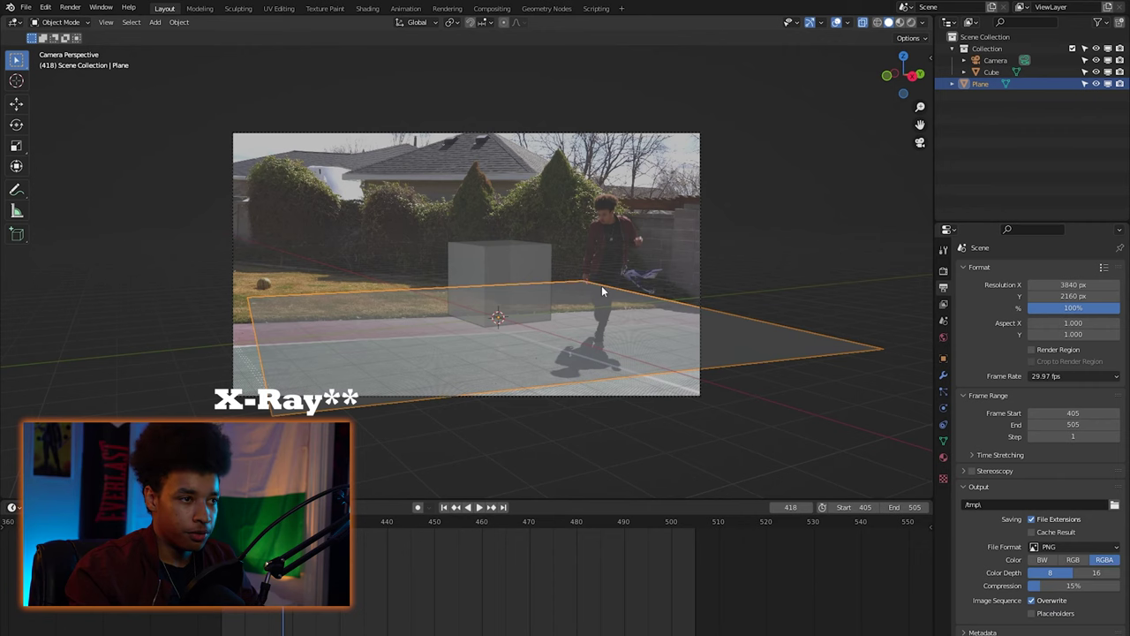
key("s")
key("y")
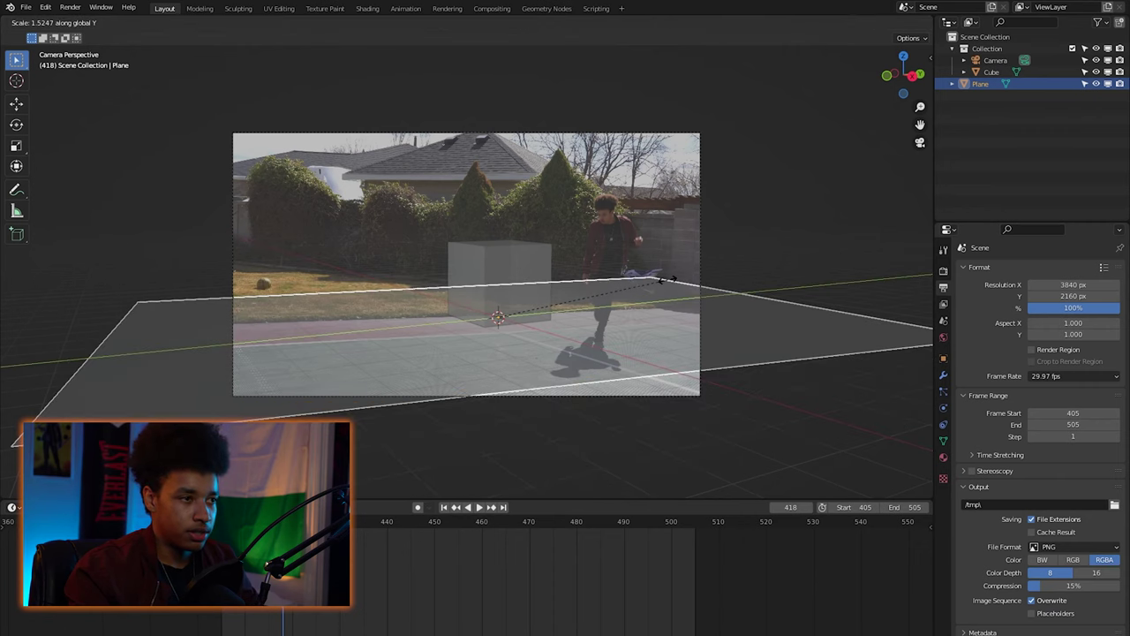
left_click(671, 287)
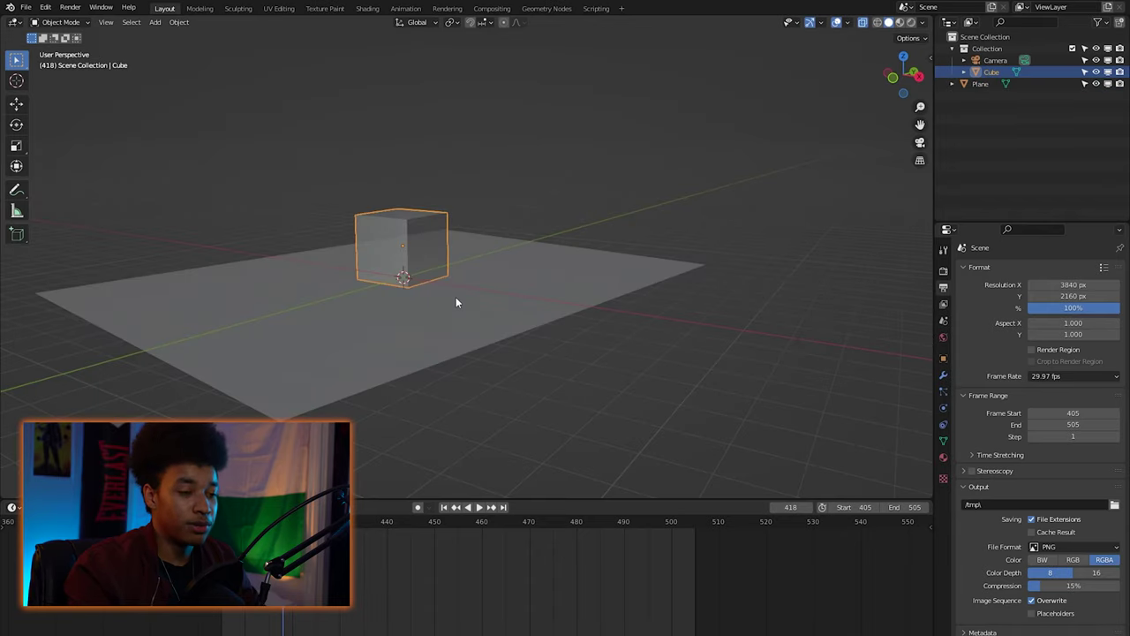
- Lock the camera to the view and adjust its angle so the plane and cube line up with the court
middle_click_drag(456, 303, 513, 275)
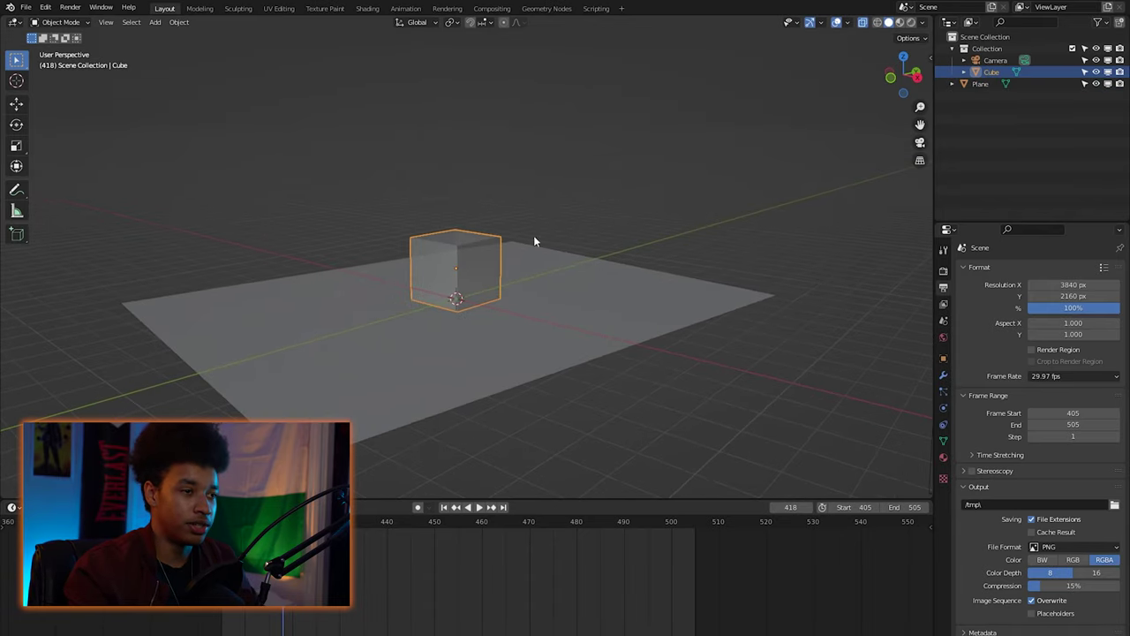
key("KP_0")
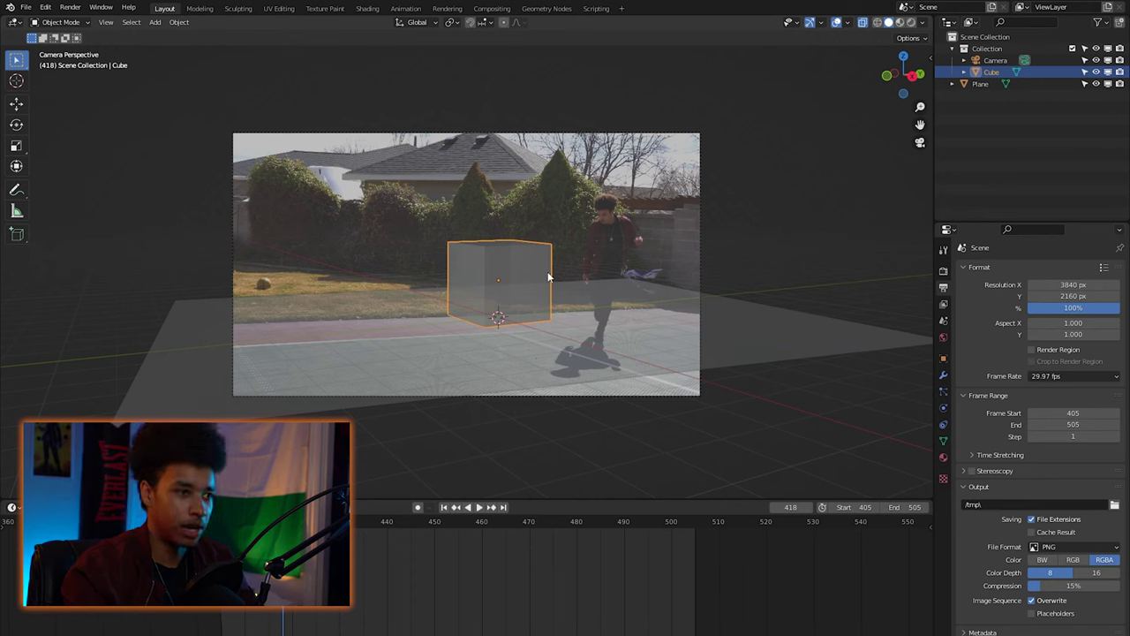
key("n")
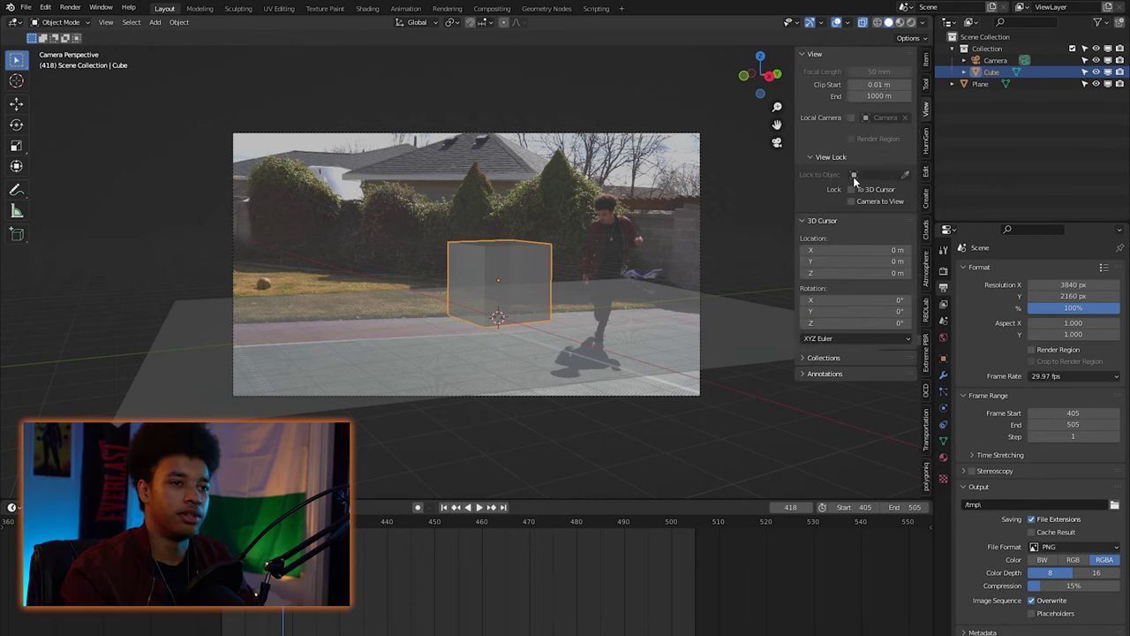
key("n")
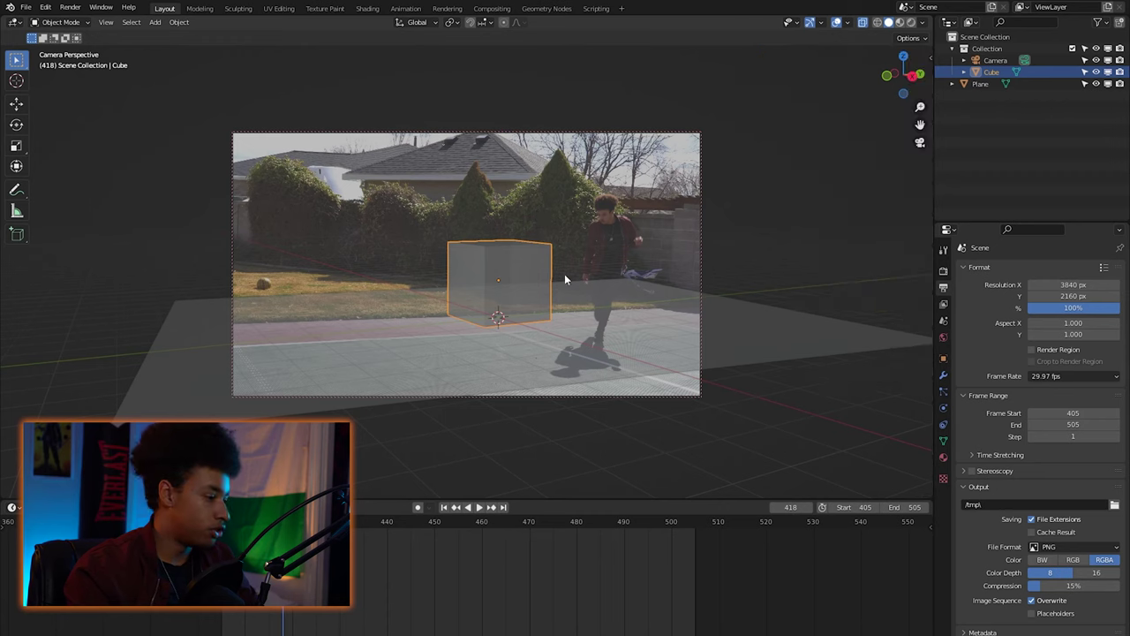
middle_click_drag(544, 286, 541, 295)
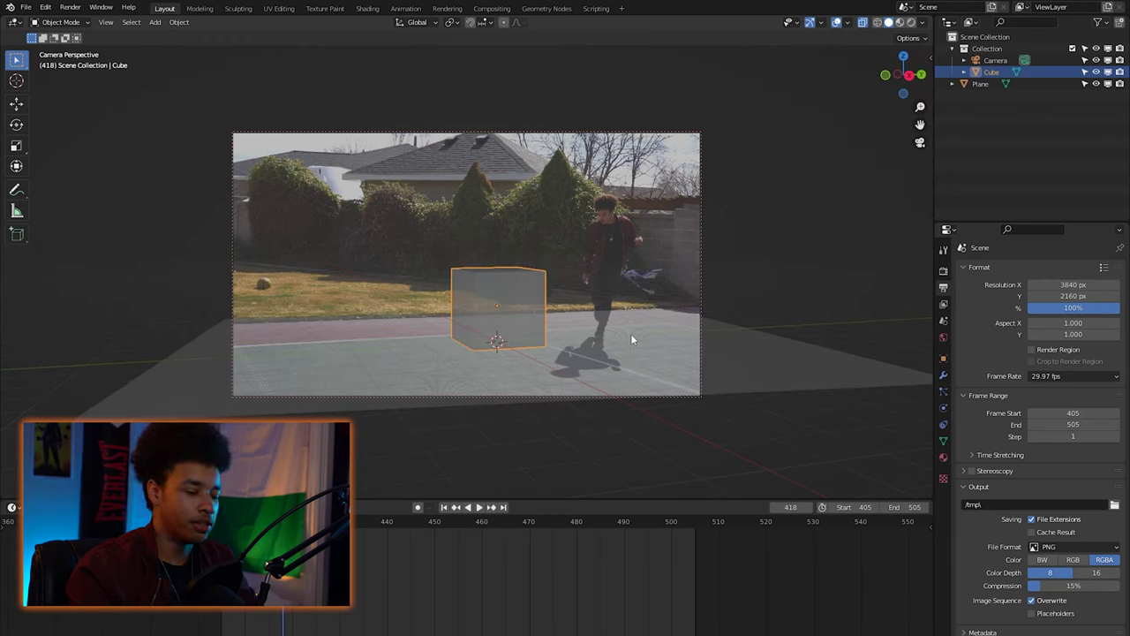
key("n")
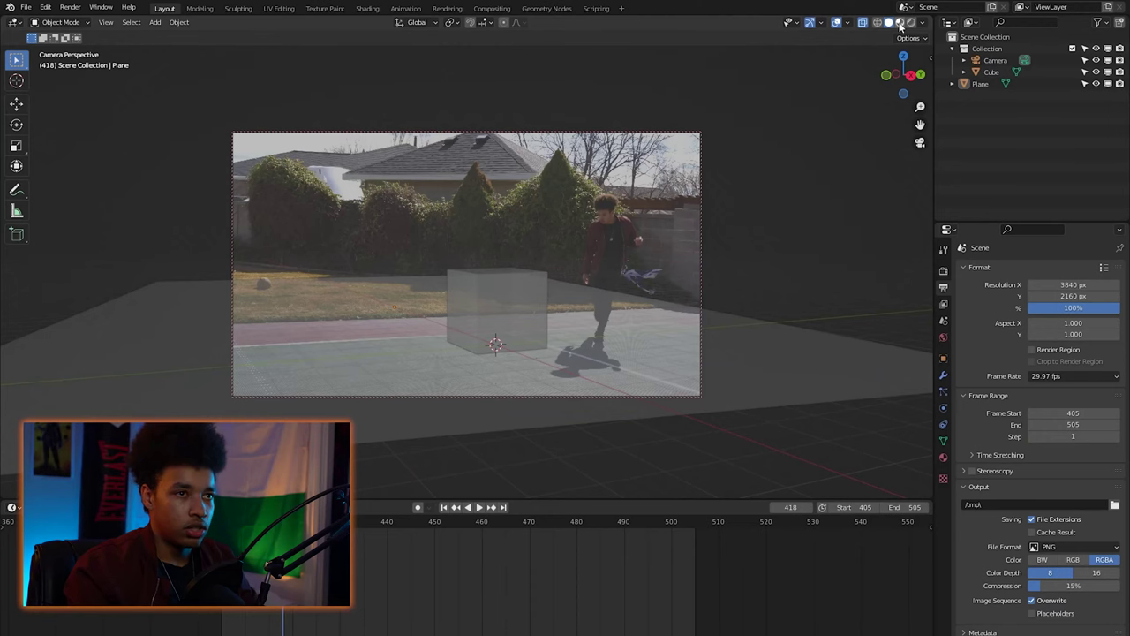
- Display the scene in wireframe and play the footage to check the cube's alignment with the court
left_click(900, 24)
left_click(882, 25)
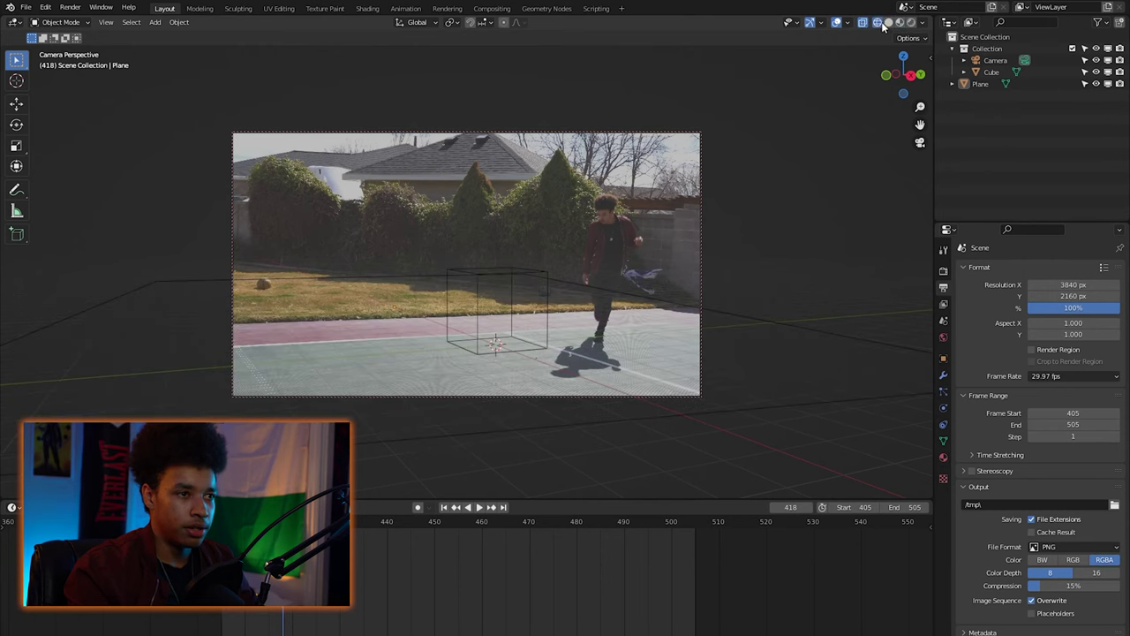
key("space")
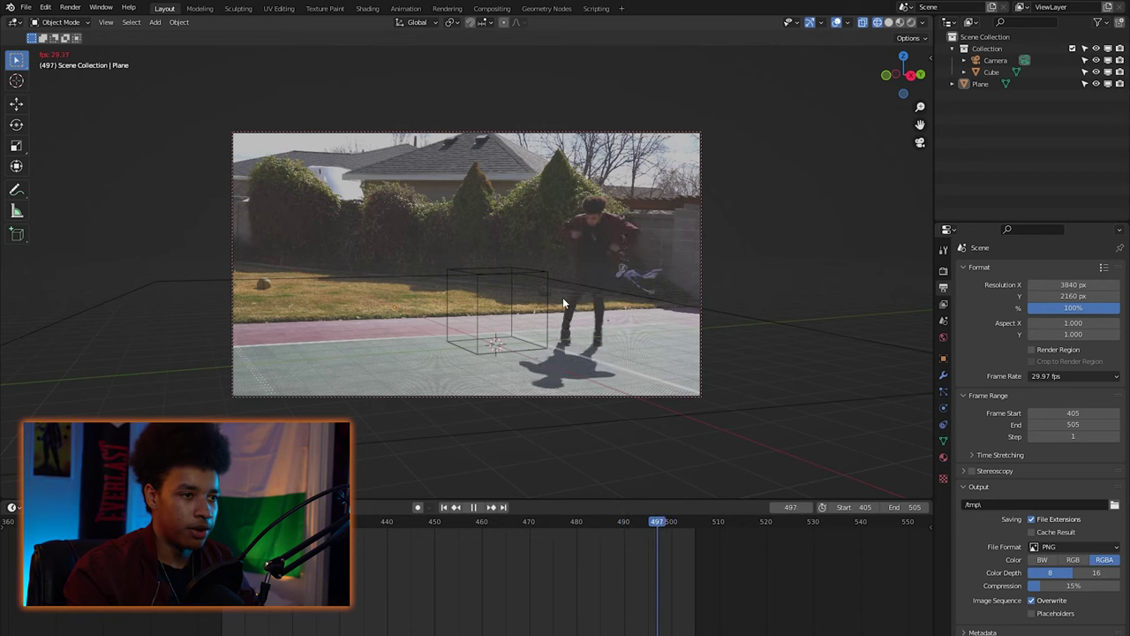
key("space")
- Turn off the camera-to-view lock and return the viewport to solid shading without X-ray
key("n")
left_click(863, 201)
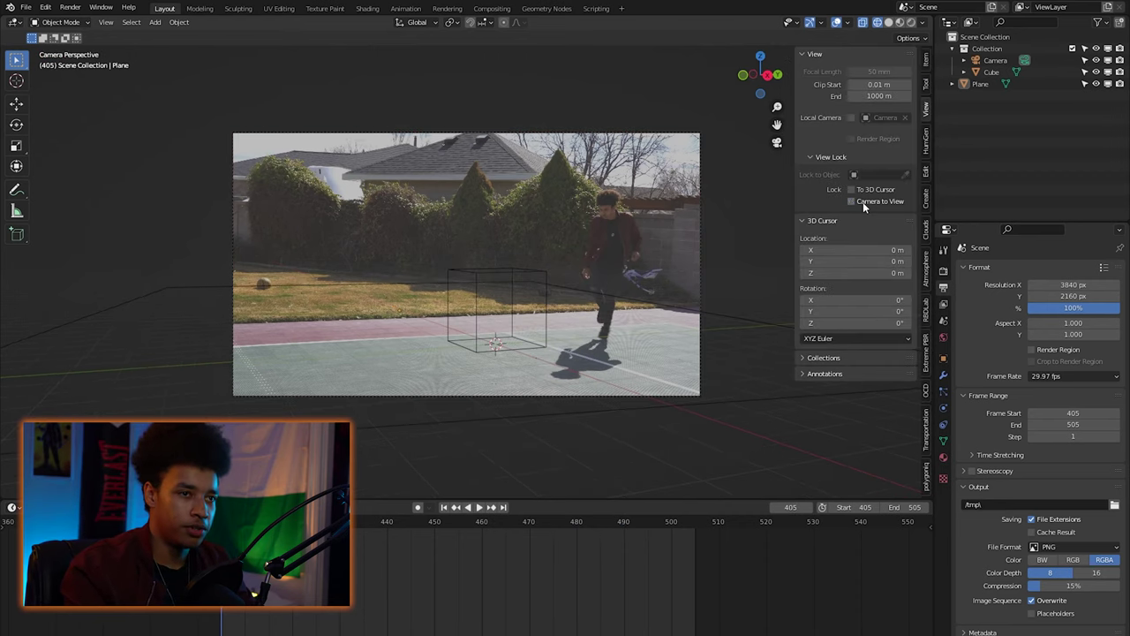
key("n")
middle_click_drag(567, 253, 643, 290)
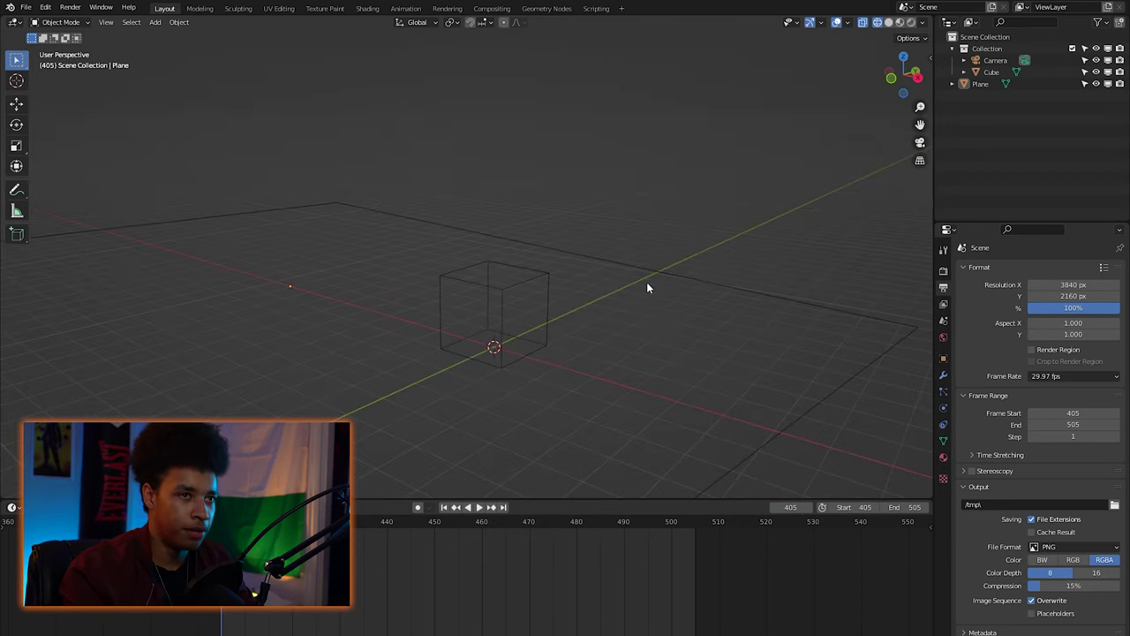
left_click(889, 22)
middle_click_drag(506, 287, 505, 269)
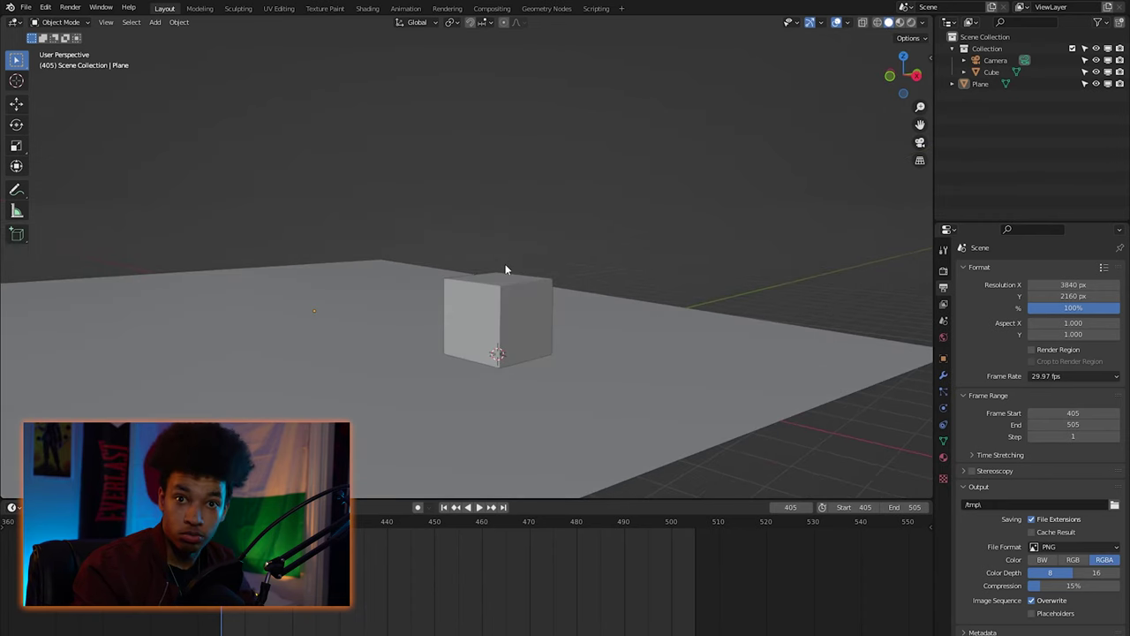
- Select the ground plane and enable the transparent film option in the render settings
left_click(233, 317)
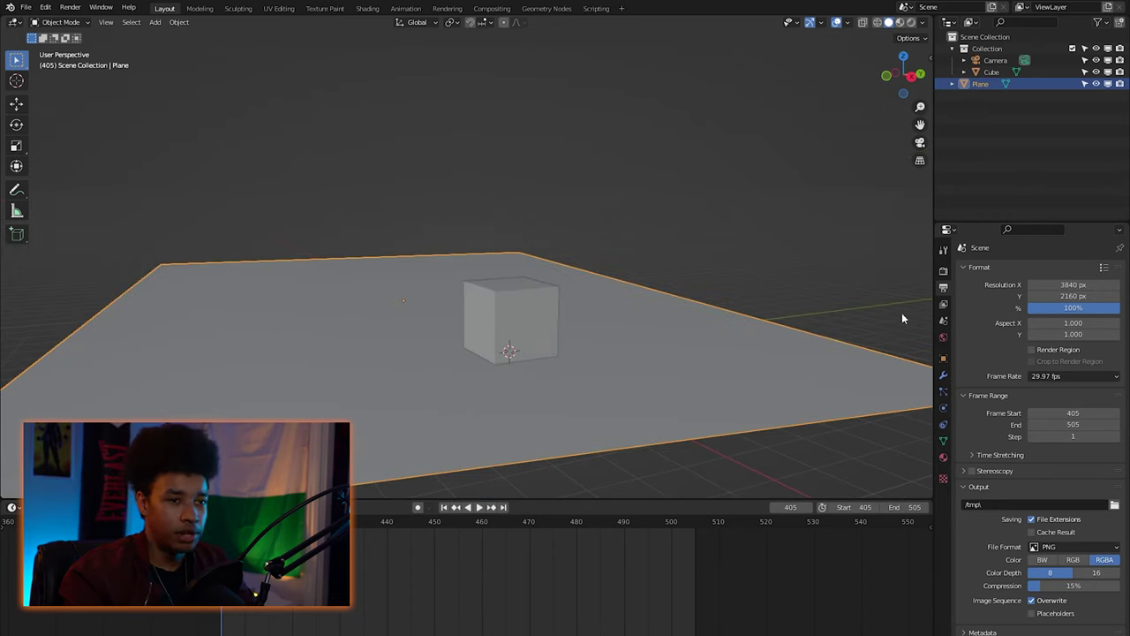
left_click(943, 270)
scroll(998, 530, "down", 1)
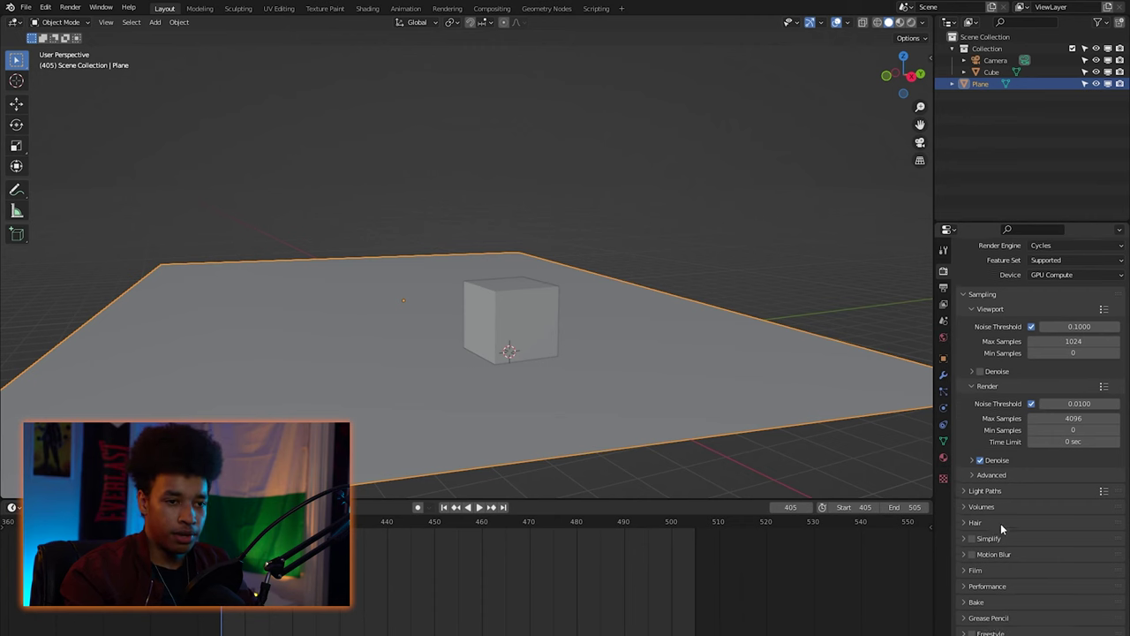
left_click(966, 570)
scroll(976, 574, "down", 3)
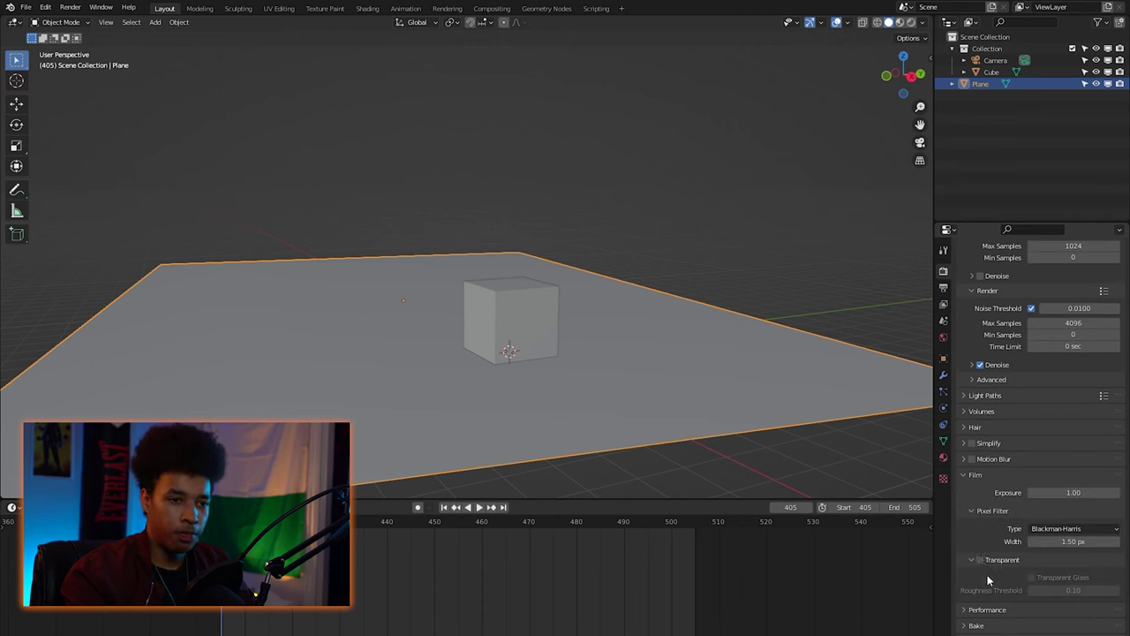
left_click(979, 559)
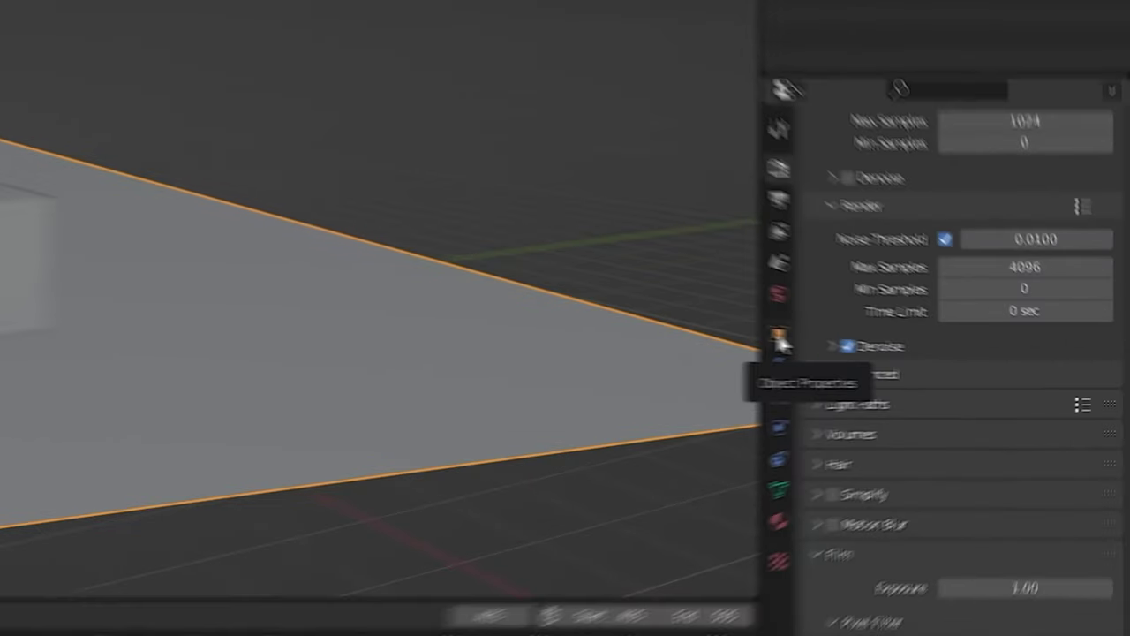
- Make the ground plane a shadow catcher in its object visibility settings
left_click(929, 361)
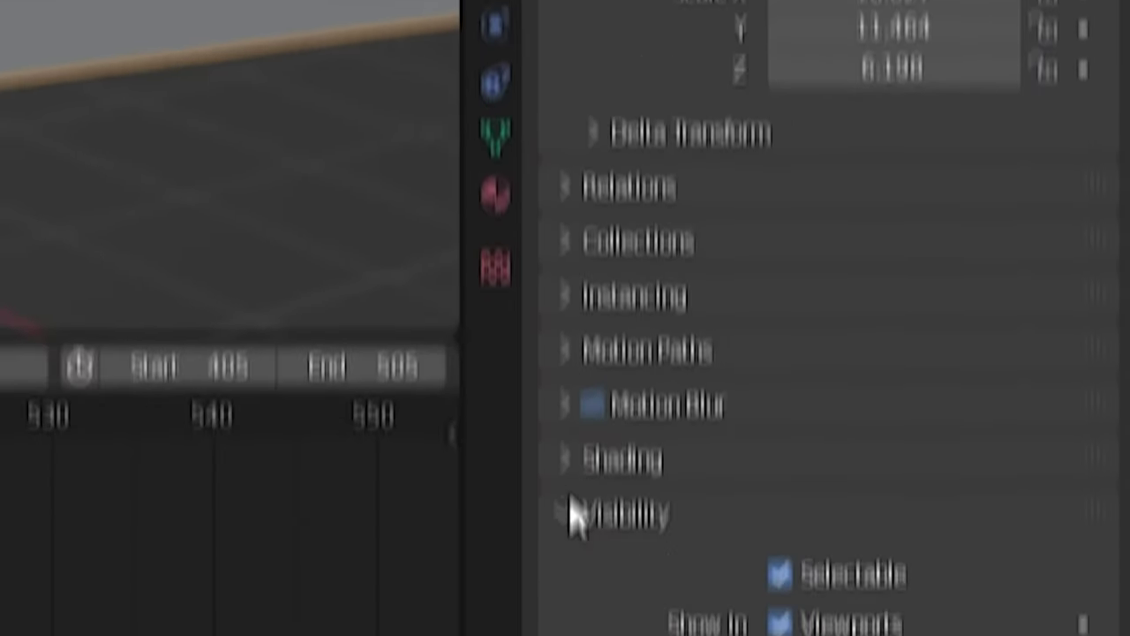
left_click(575, 515)
scroll(686, 305, "down", 3)
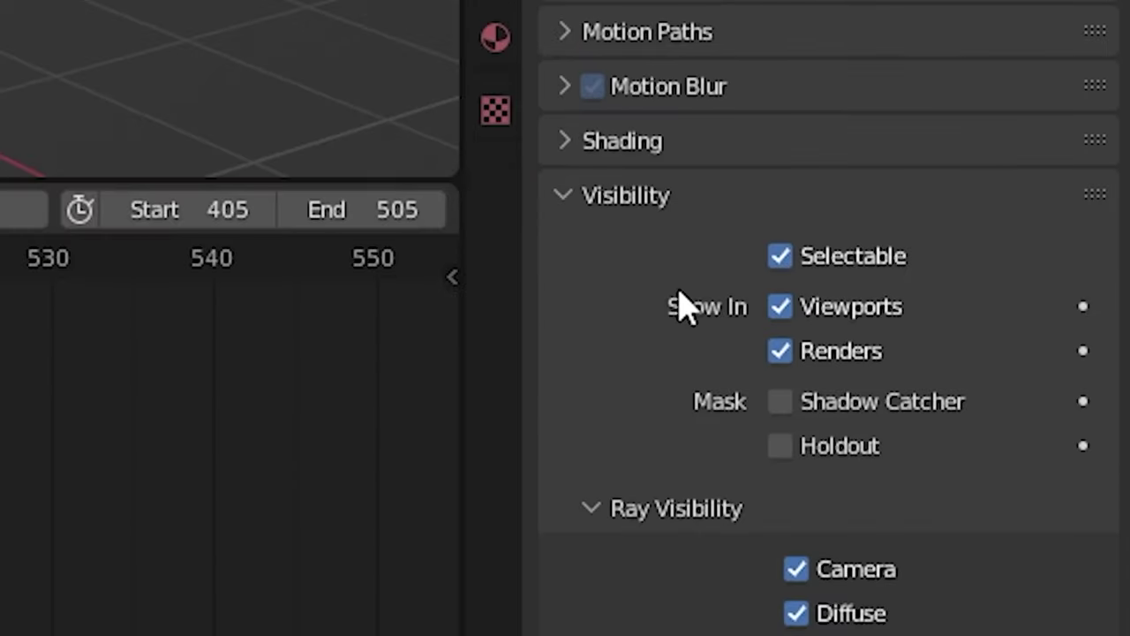
left_click(785, 322)
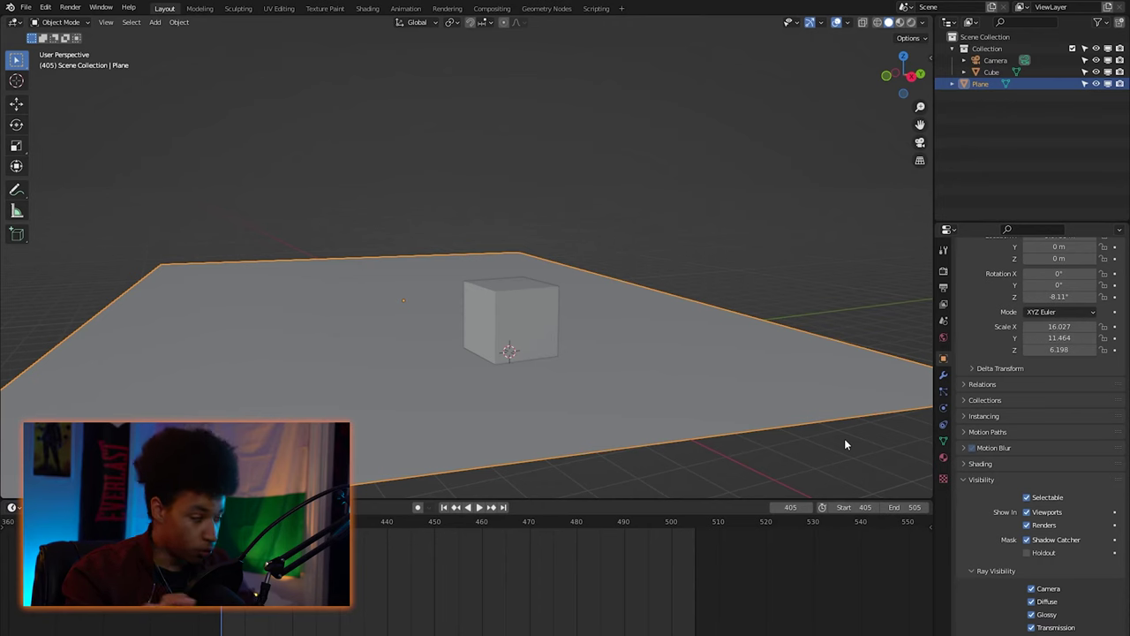
- Show the scene through the camera in rendered shading to preview the cube over the footage
left_click(534, 315)
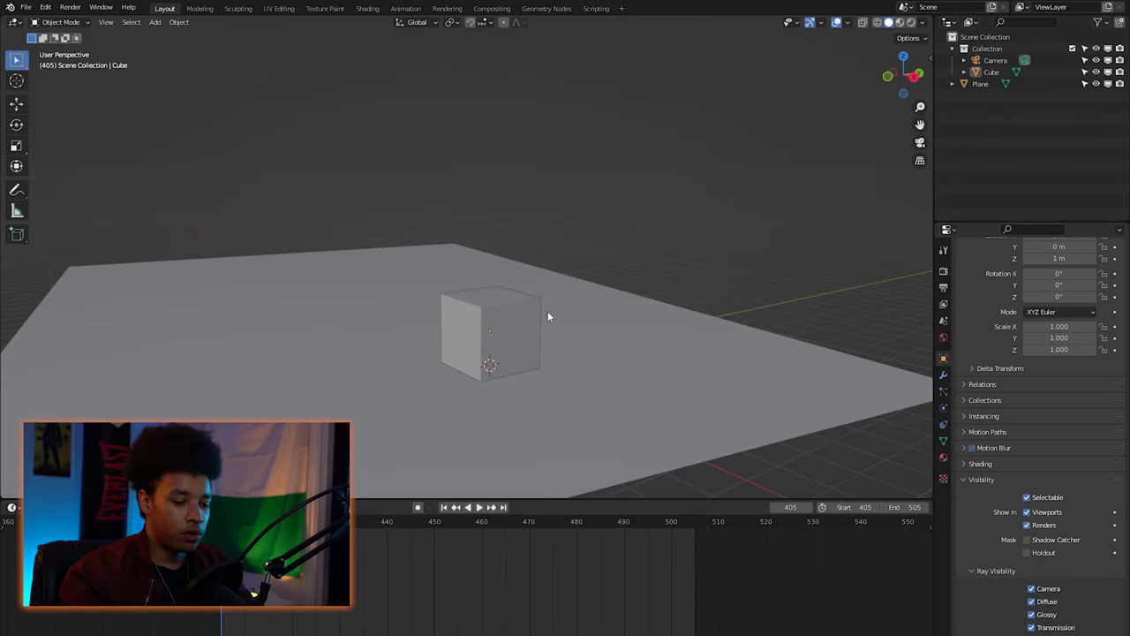
key("KP_0")
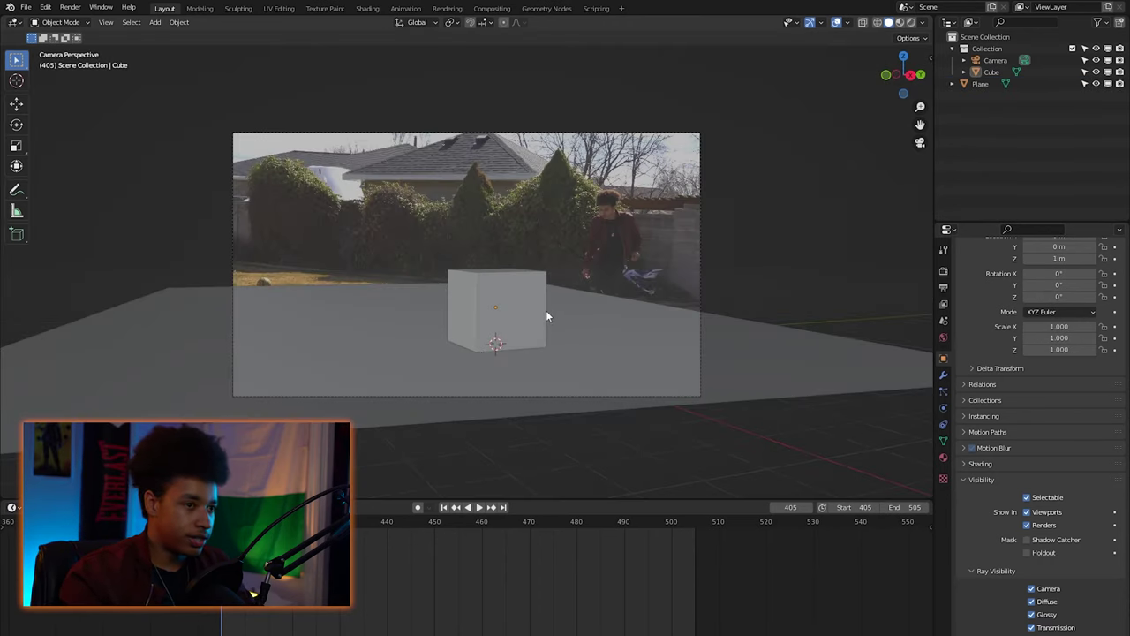
left_click(629, 333)
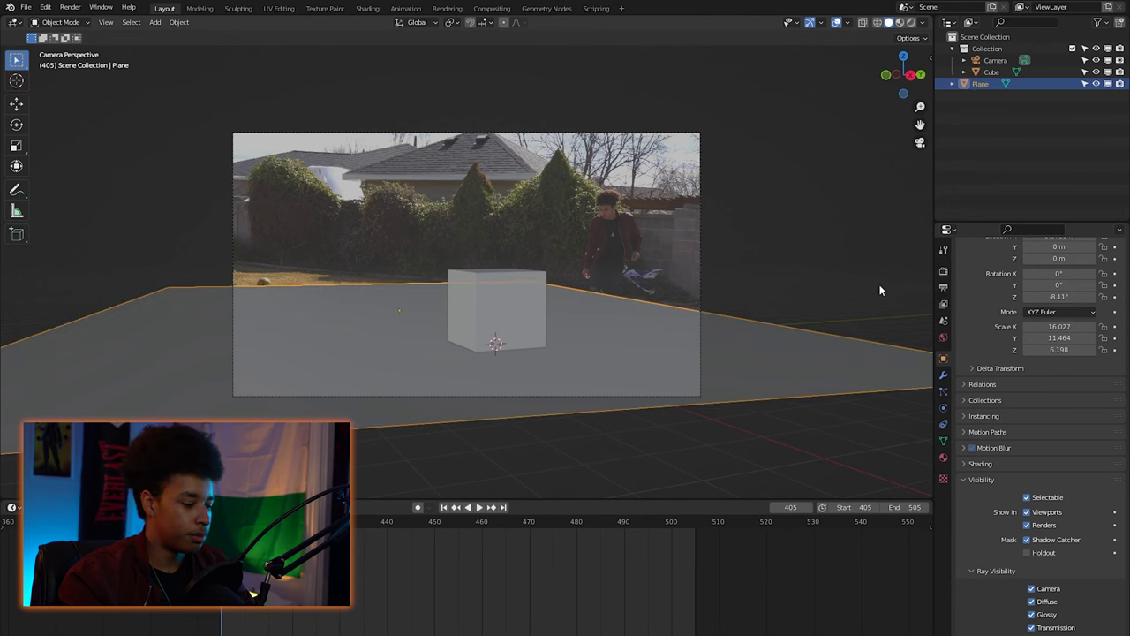
left_click(914, 22)
left_click(727, 245)
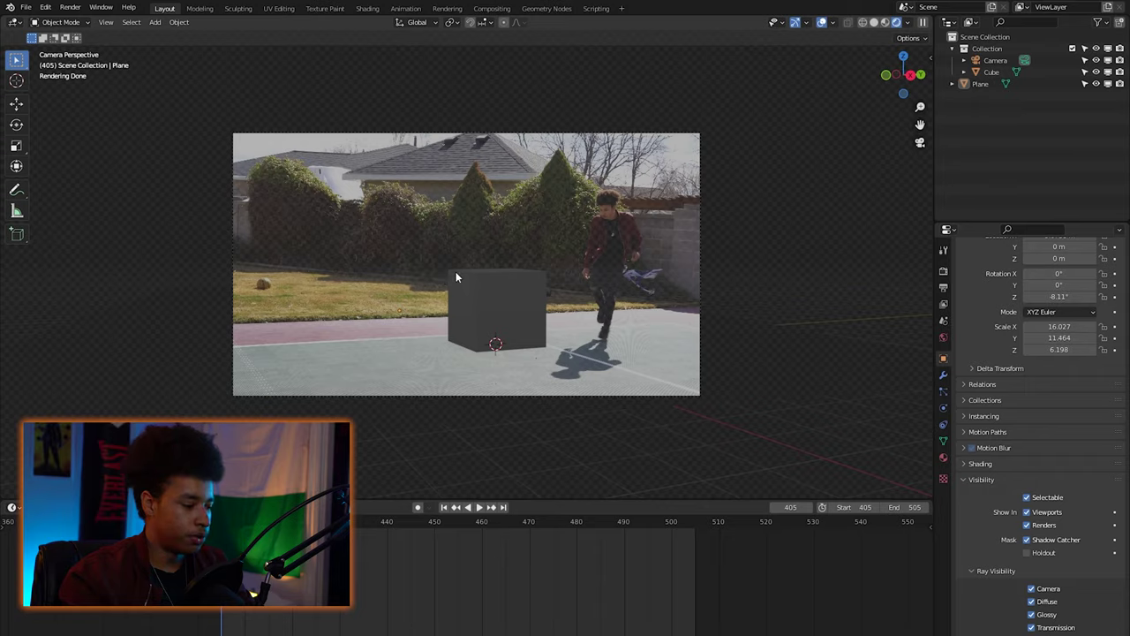
- Add a sun light at the cube and raise it about 8.94 m along the Z axis
key("shift+a")
mouse_move(443, 420)
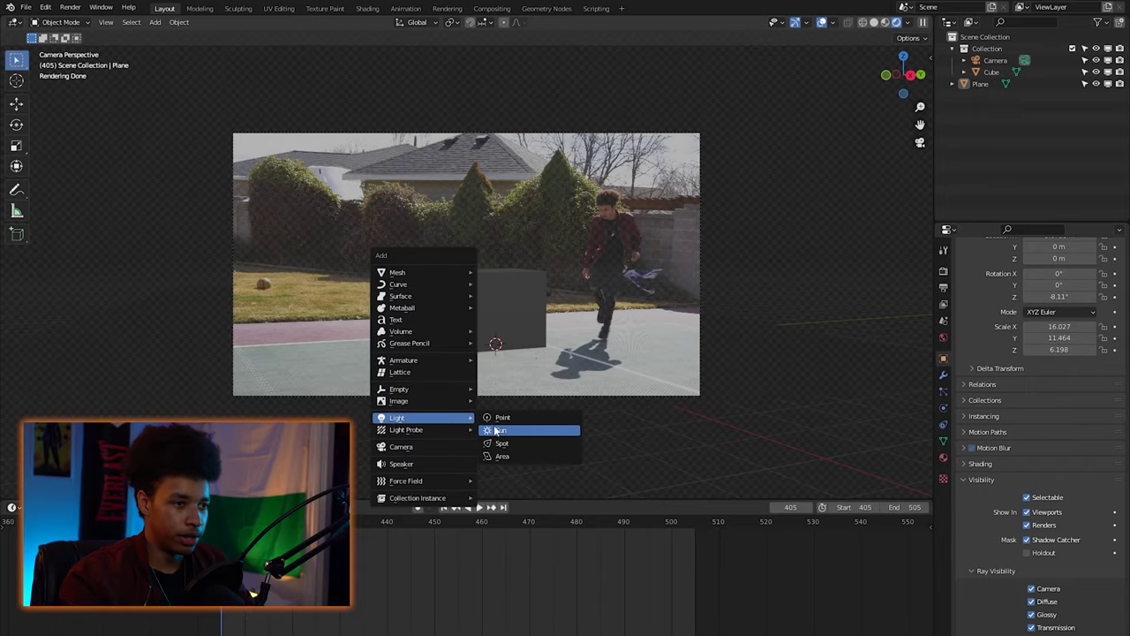
left_click(495, 430)
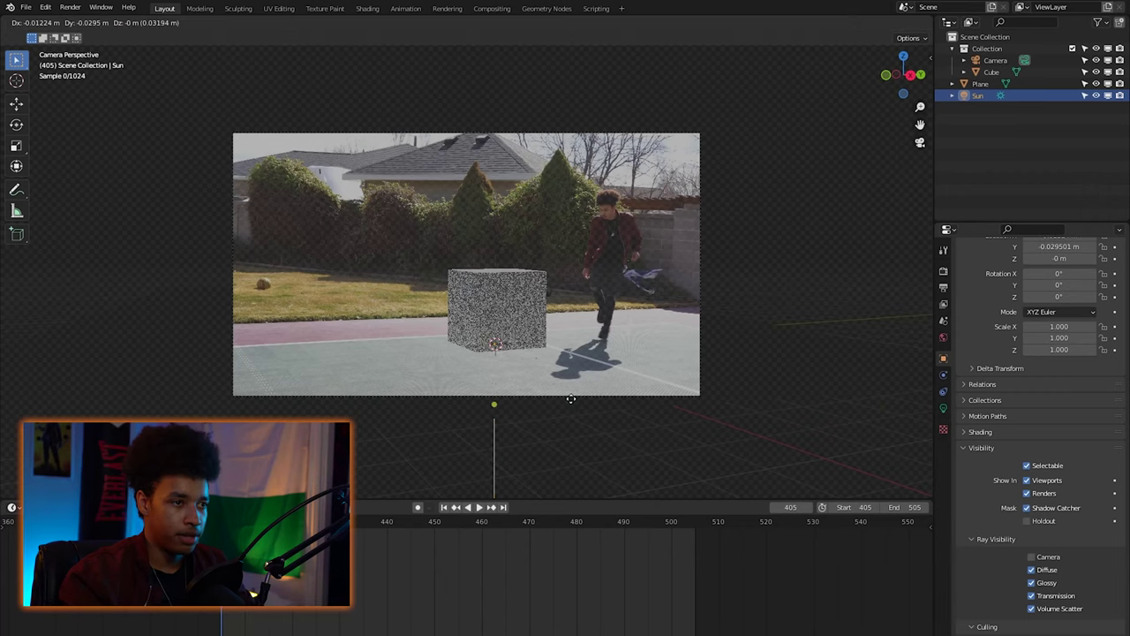
key("z")
left_click(625, 62)
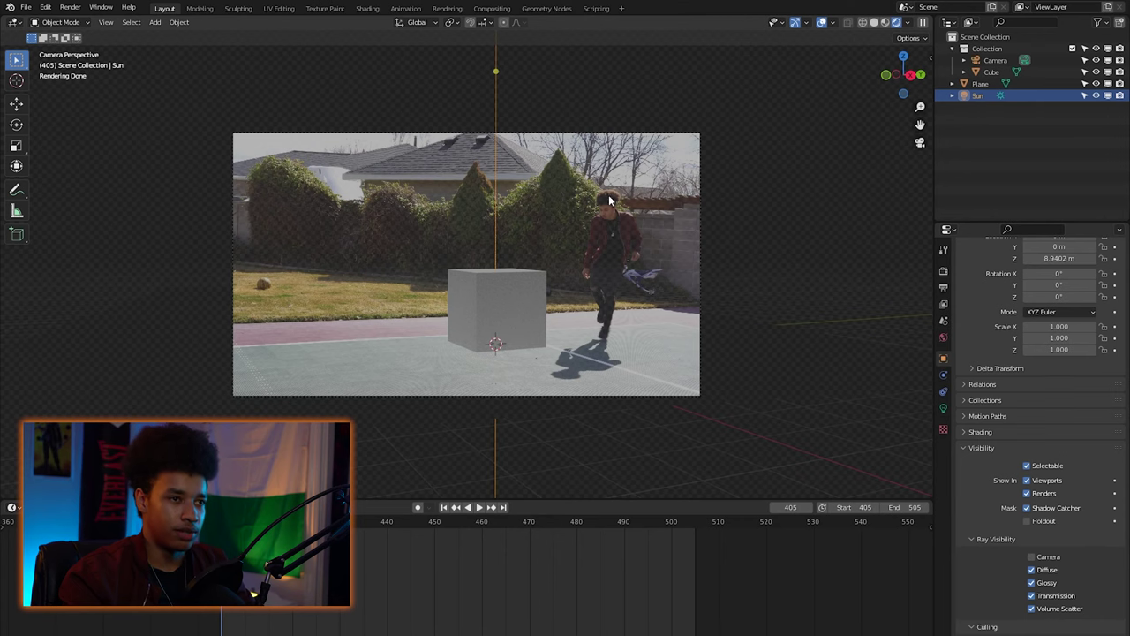
- Rotate the sun to about X -48.1°, Y -13.6°, Z 48.3° and check the cube's shadow against the footage through the camera
middle_click_drag(693, 139, 605, 331)
key("r")
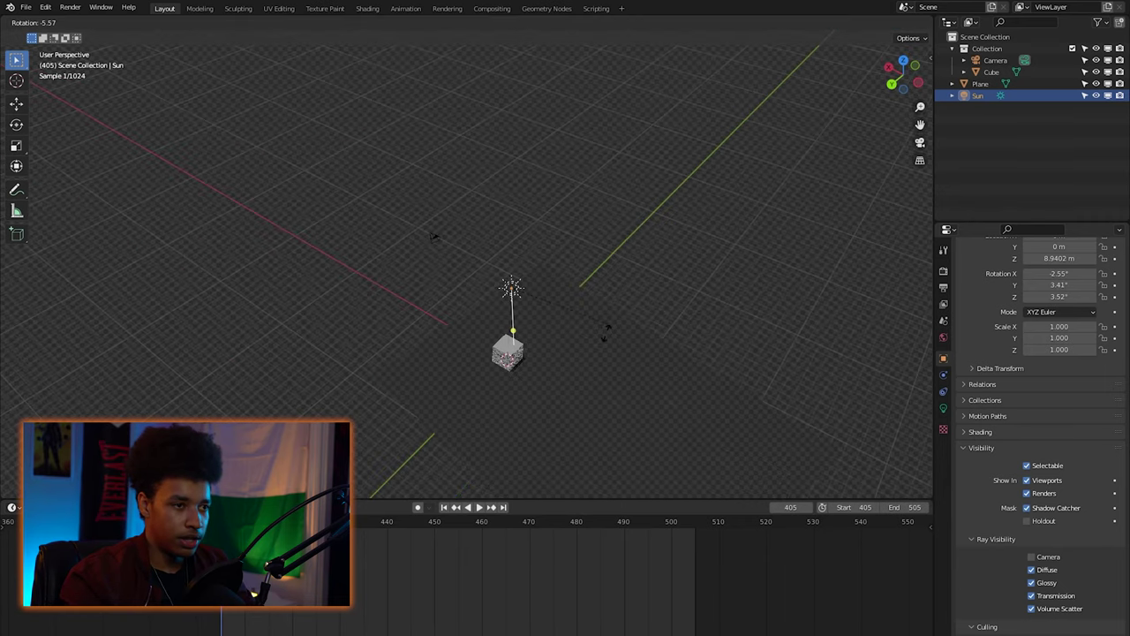
key("Escape")
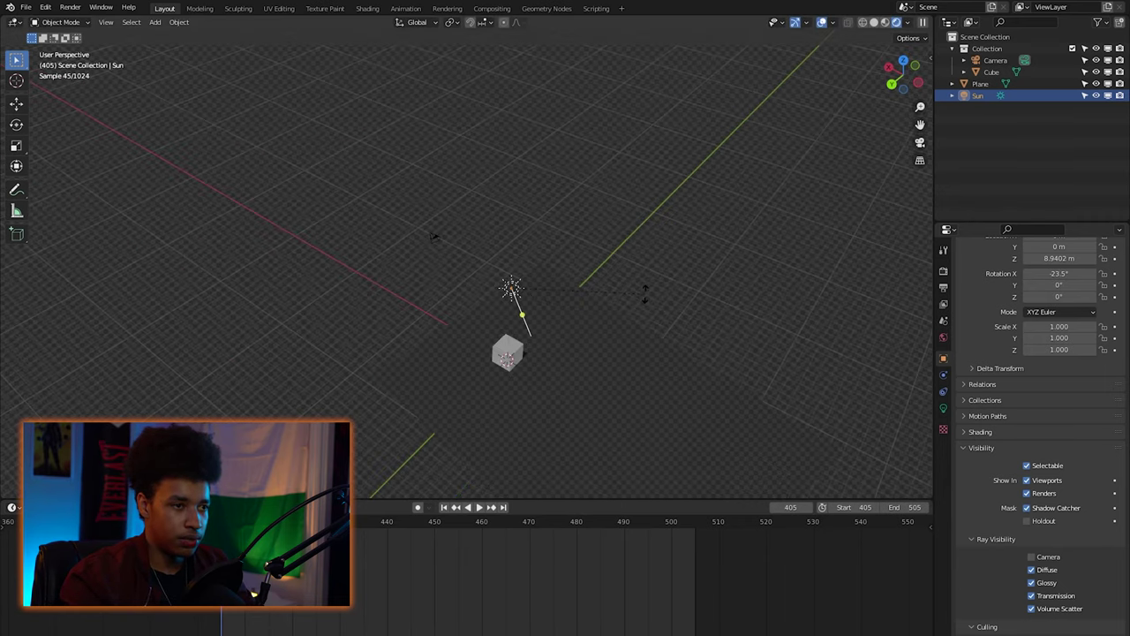
key("r")
key("z")
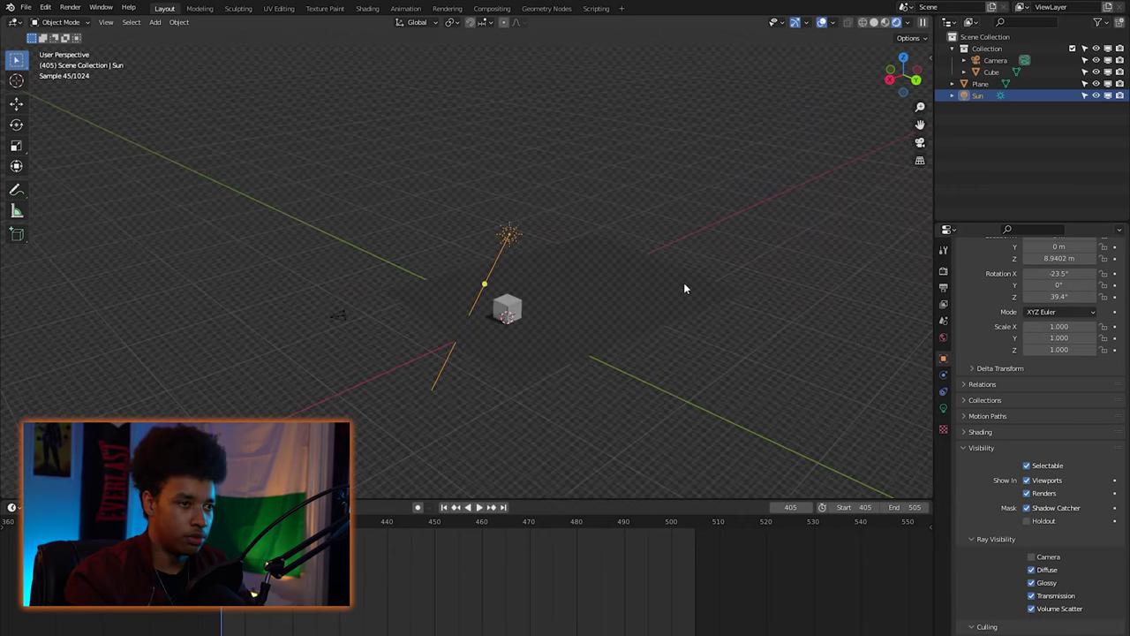
left_click(684, 283)
key("KP_0")
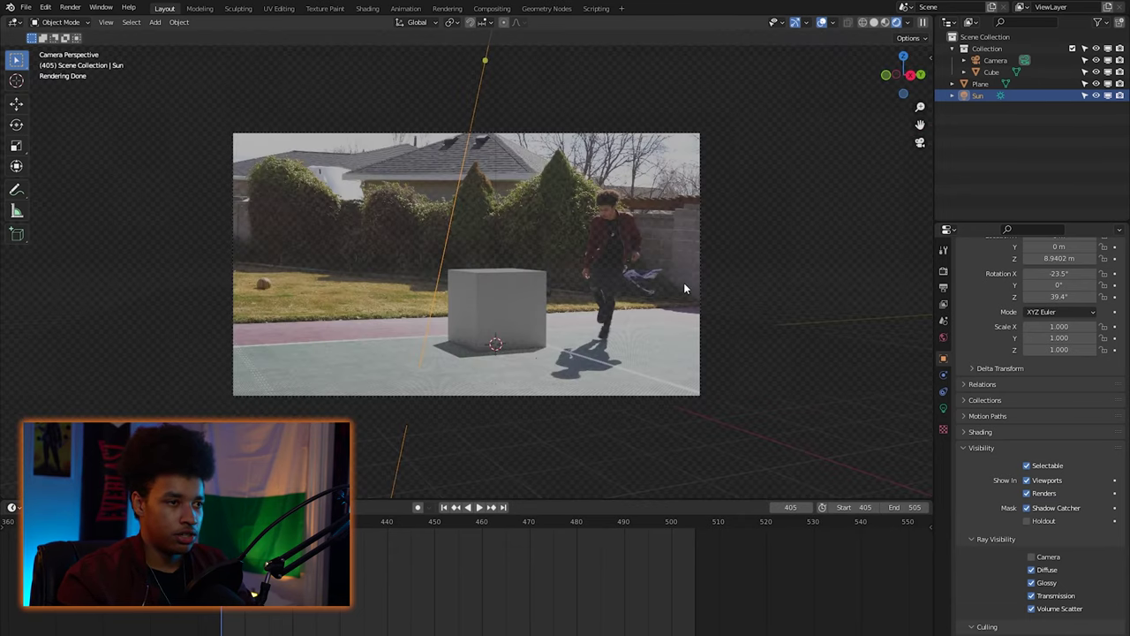
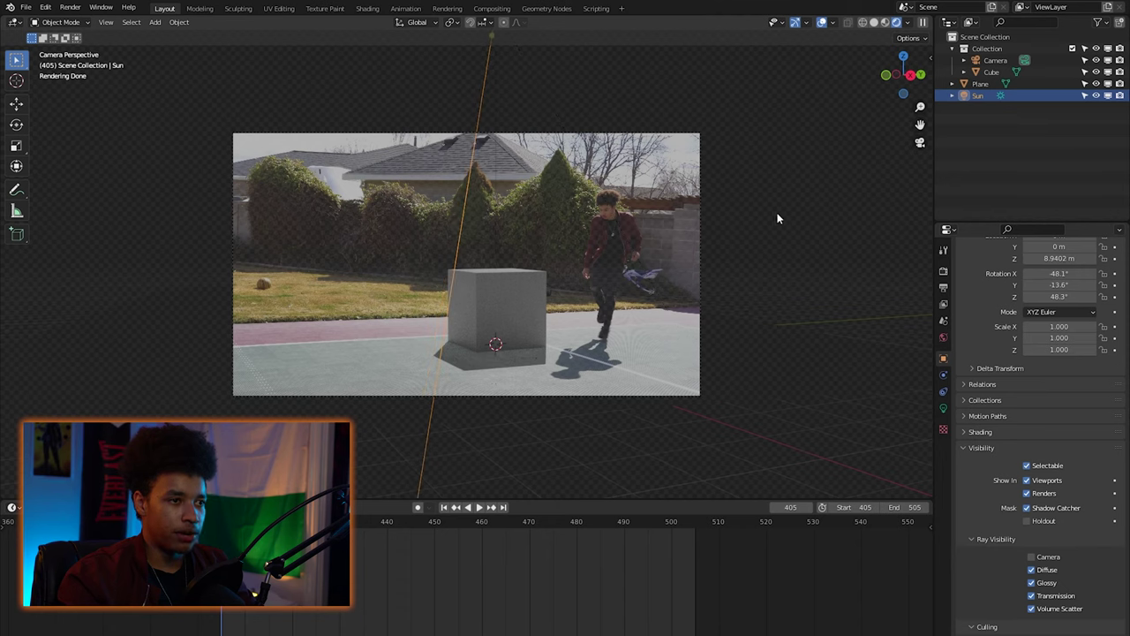
- Deselect the sun and render frame 405 to inspect the cube with its shadow
left_click(806, 261)
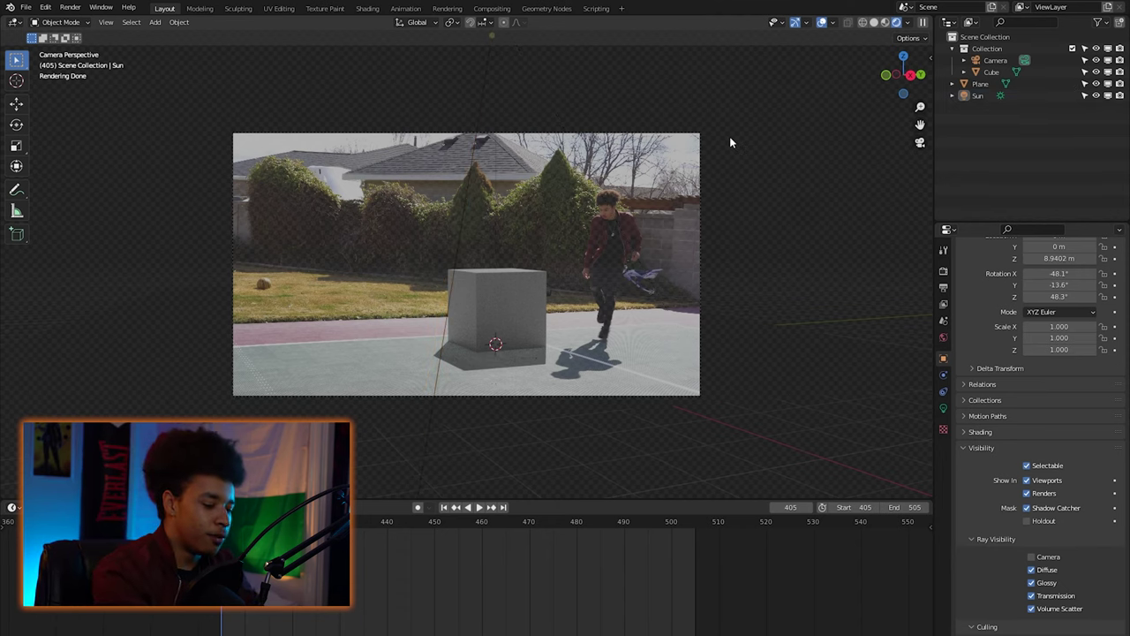
key("F12")
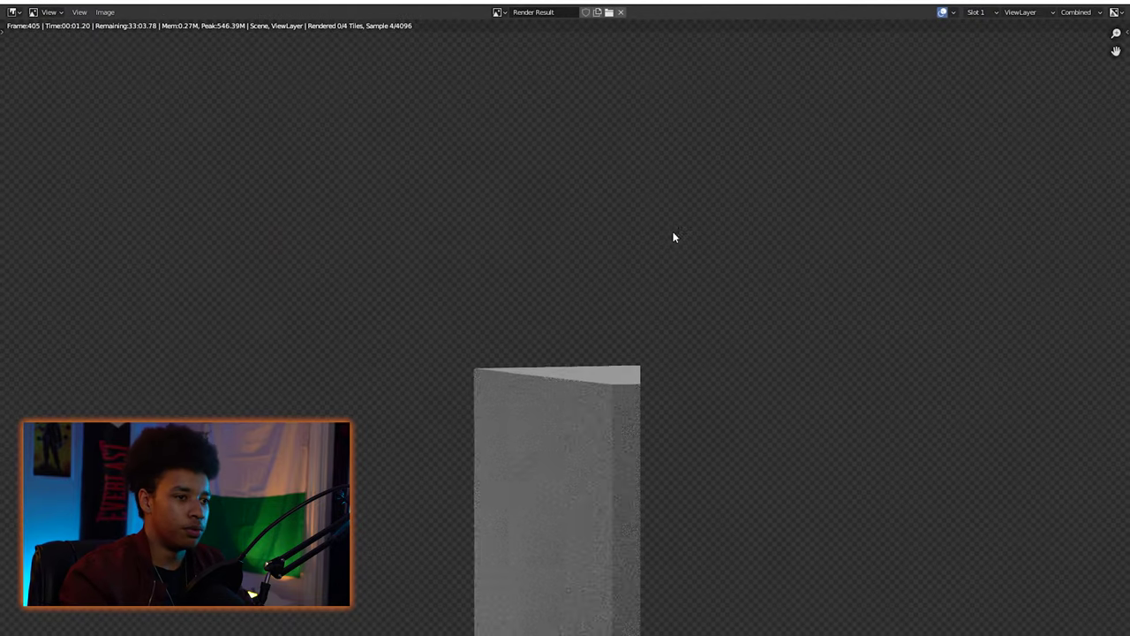
middle_click_drag(684, 346, 635, 320)
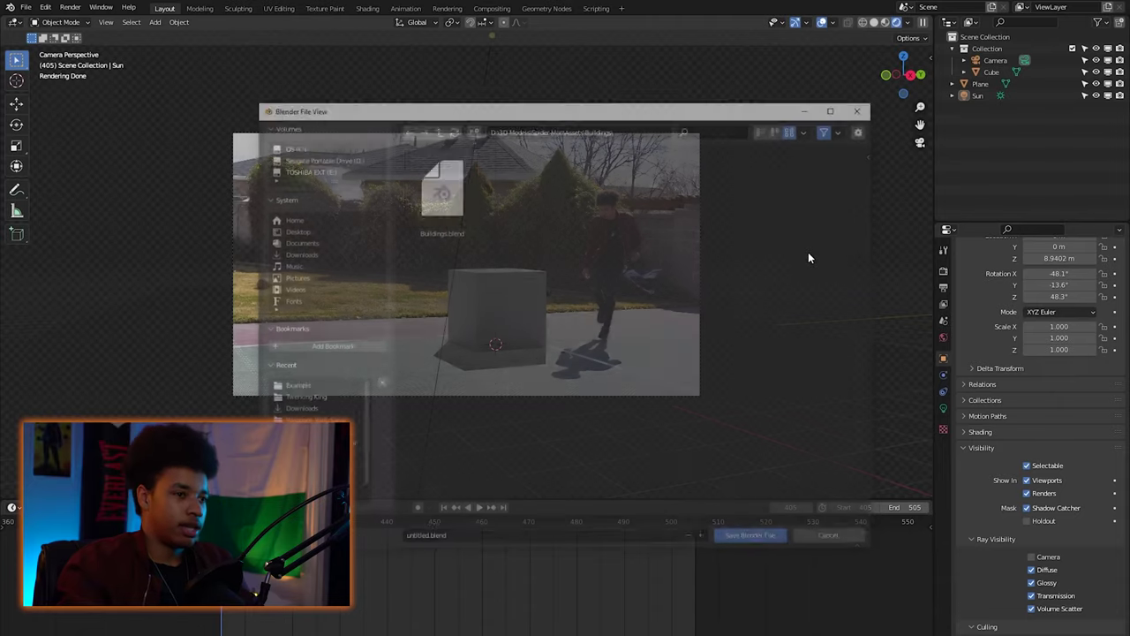
- Save the project as Blender Compositing Tutorial.blend
left_click(424, 539)
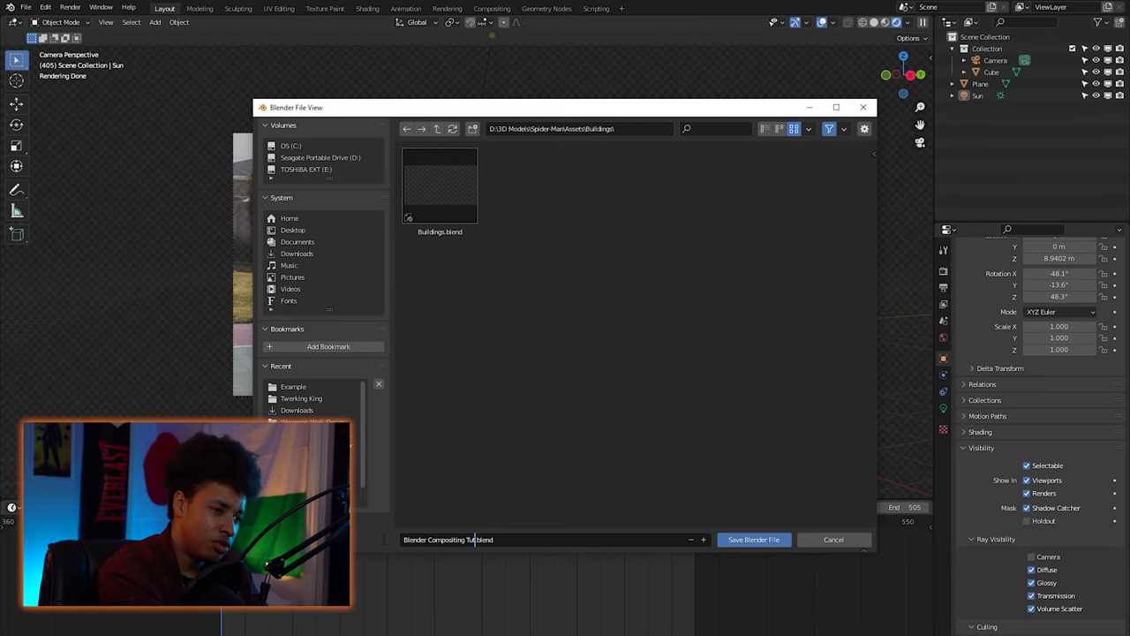
key("Return")
- Delete the placeholder cube from the scene
mouse_move(450, 259)
middle_mouse_down()
mouse_move(489, 277)
mouse_move(454, 270)
middle_mouse_up()
left_click(454, 271)
key("x")
left_click(447, 275)
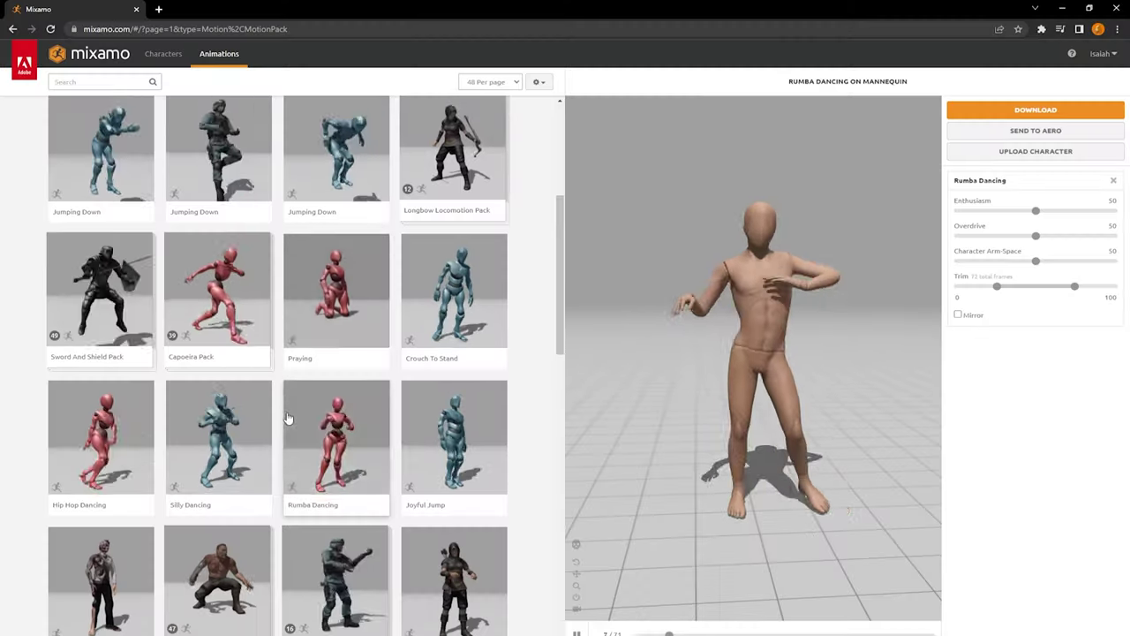
- Switch to Mixamo and browse the animation library for a character motion to use in the scene
scroll(336, 441, "down", 3)
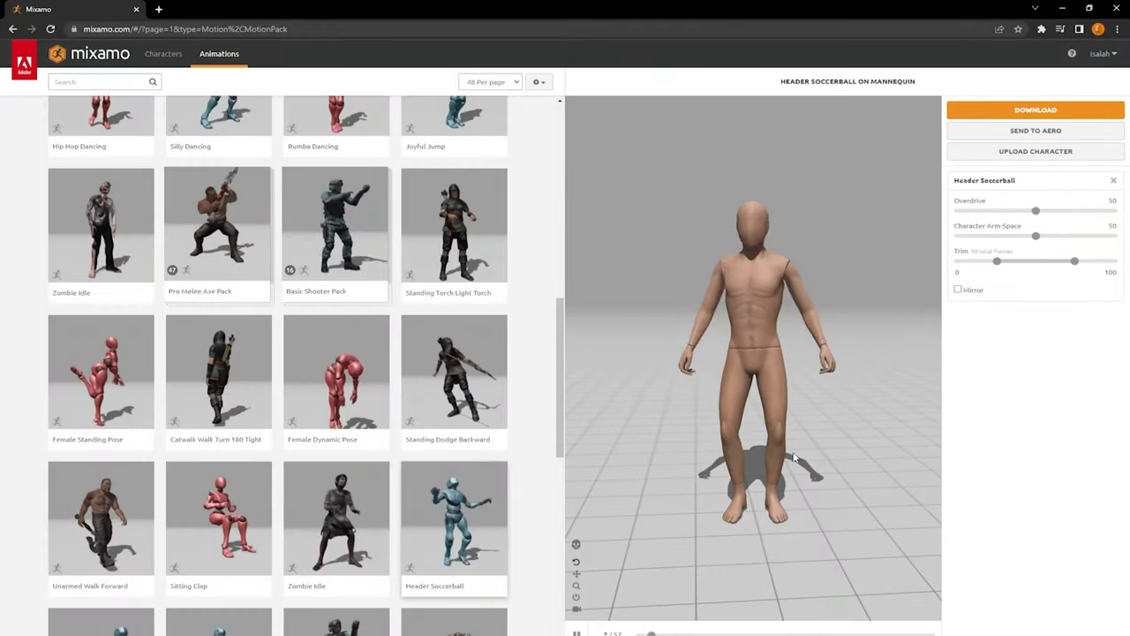
scroll(644, 514, "up", 2)
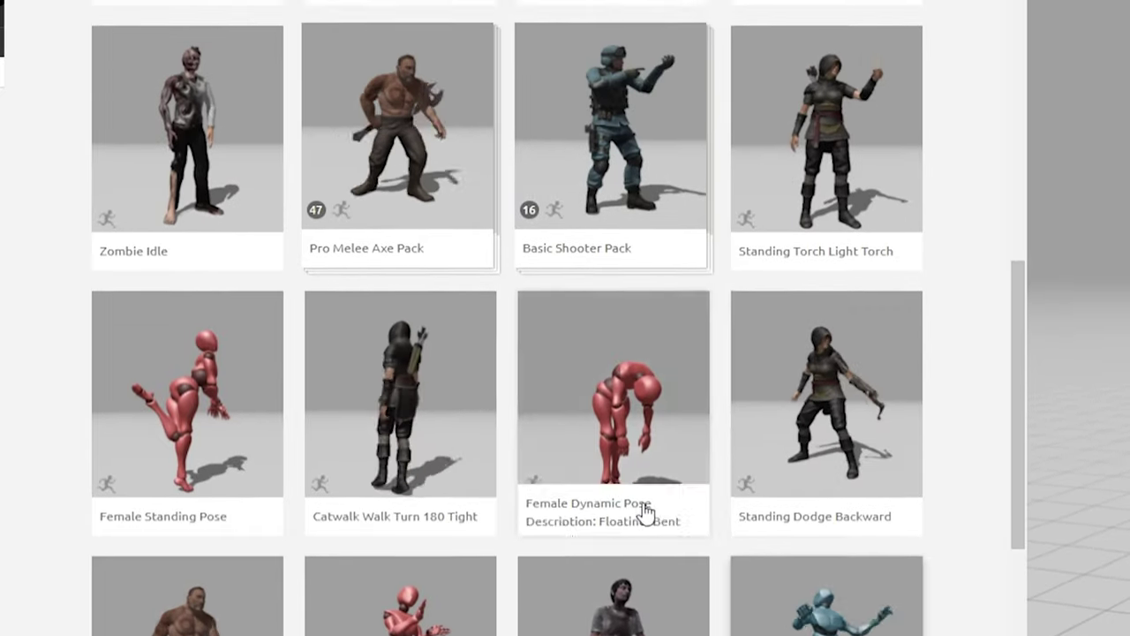
scroll(457, 533, "down", 5)
scroll(458, 532, "down", 4)
left_click(573, 605)
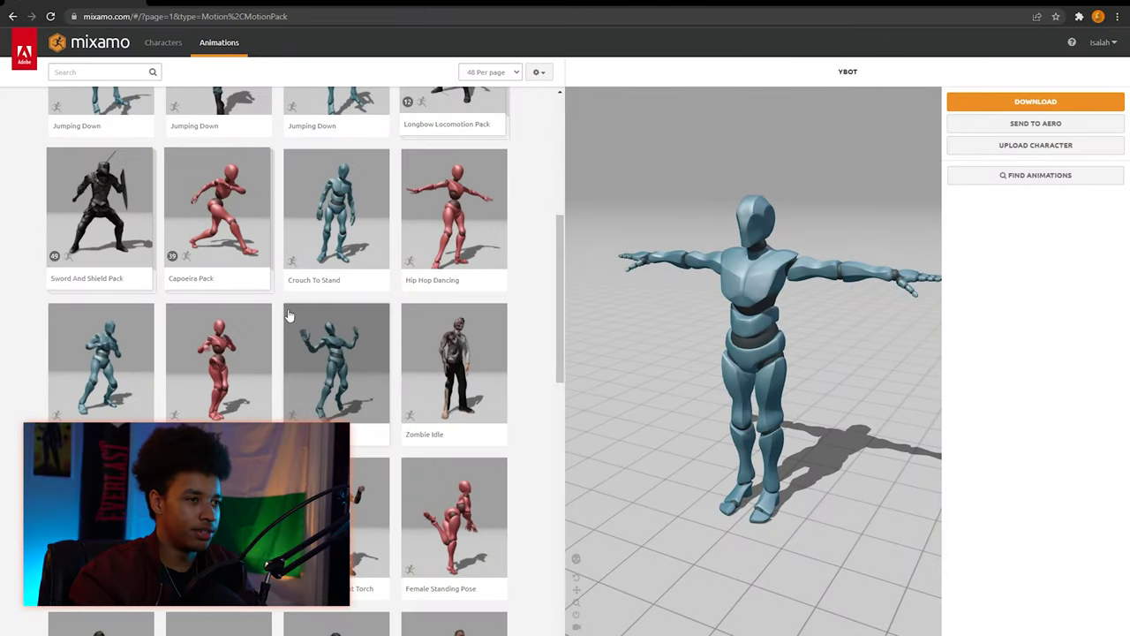
- Apply the Rumba Dancing animation to the Y Bot and download it as FBX Binary with skin at 30 frames per second
left_click(287, 316)
scroll(287, 315, "up", 1)
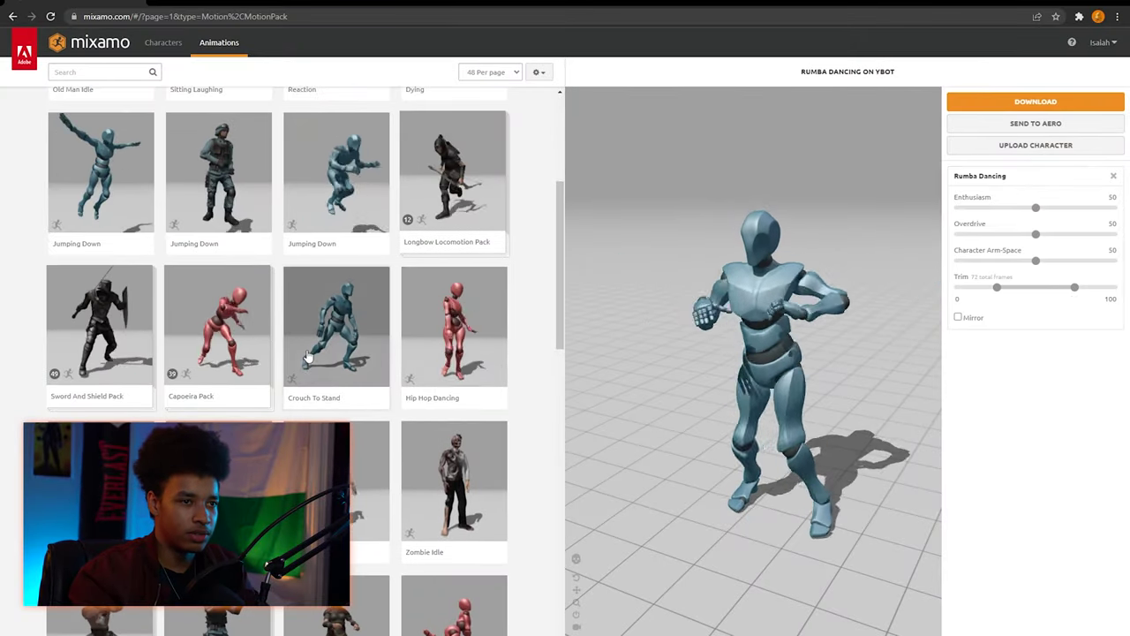
scroll(306, 358, "down", 1)
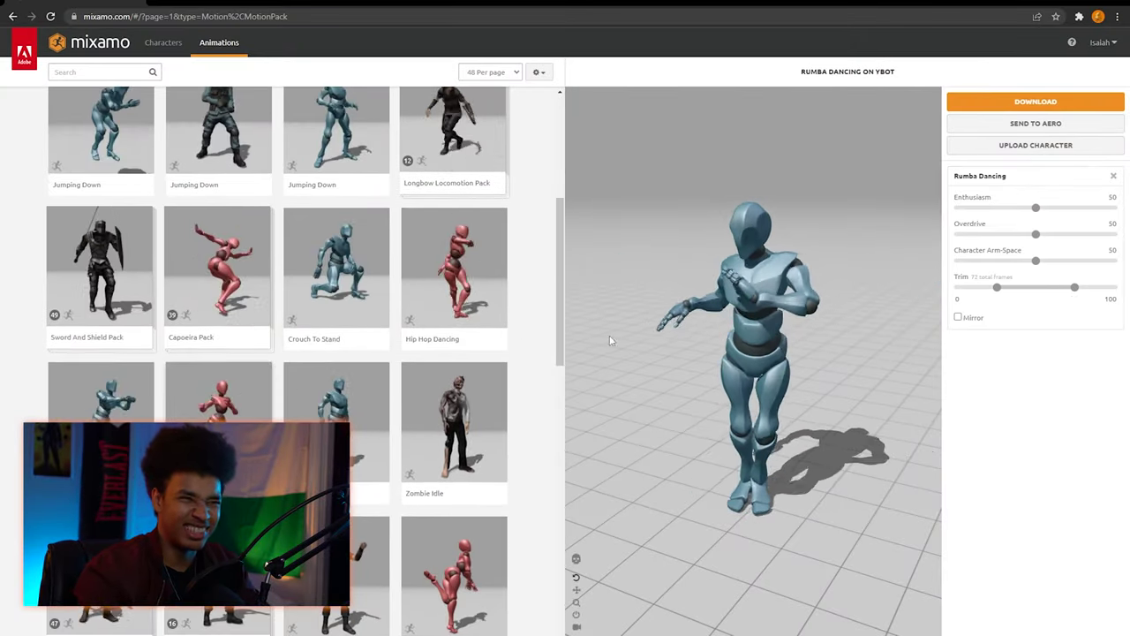
left_click(1035, 101)
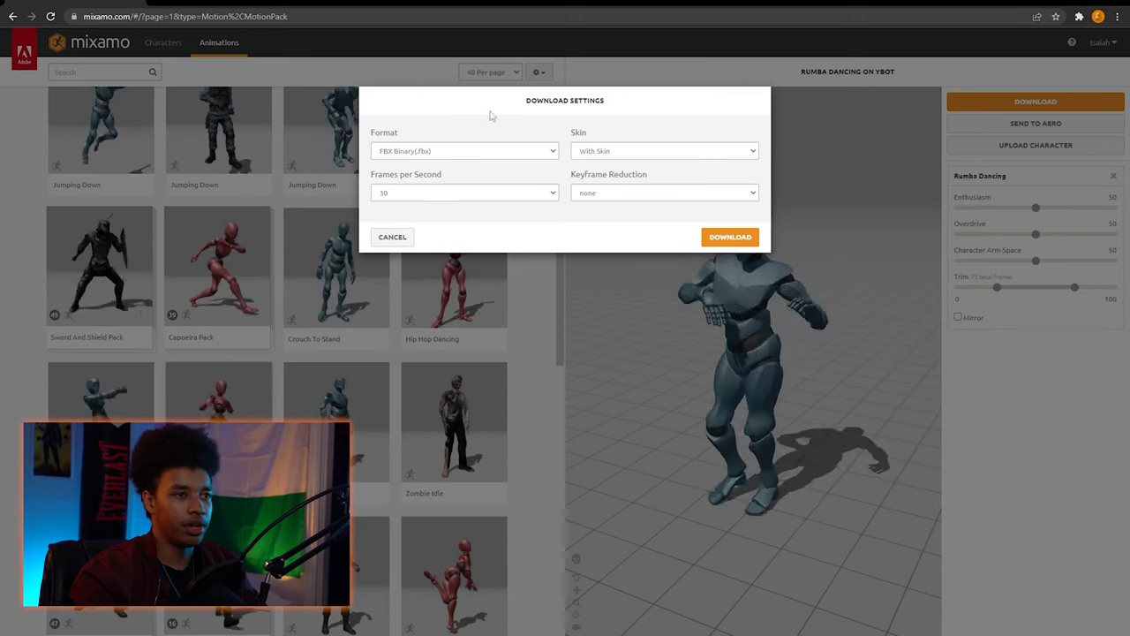
left_click(724, 238)
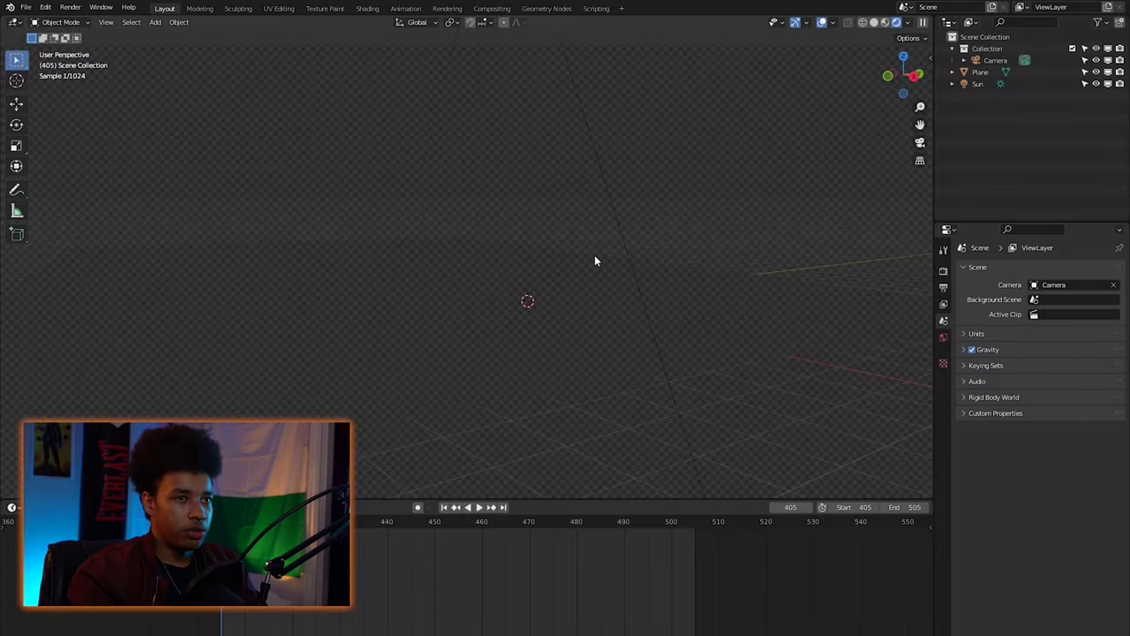
- Switch to Blender, turn off rendered shading and import Rumba Dancing.fbx from the Downloads folder
left_click(886, 23)
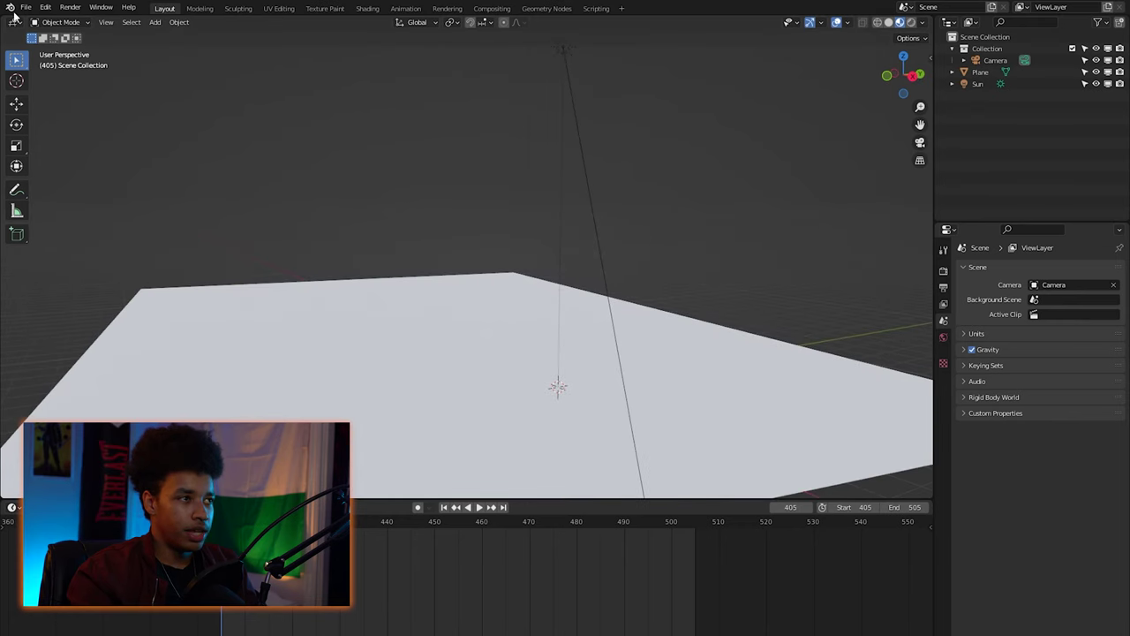
left_click(25, 8)
mouse_move(56, 168)
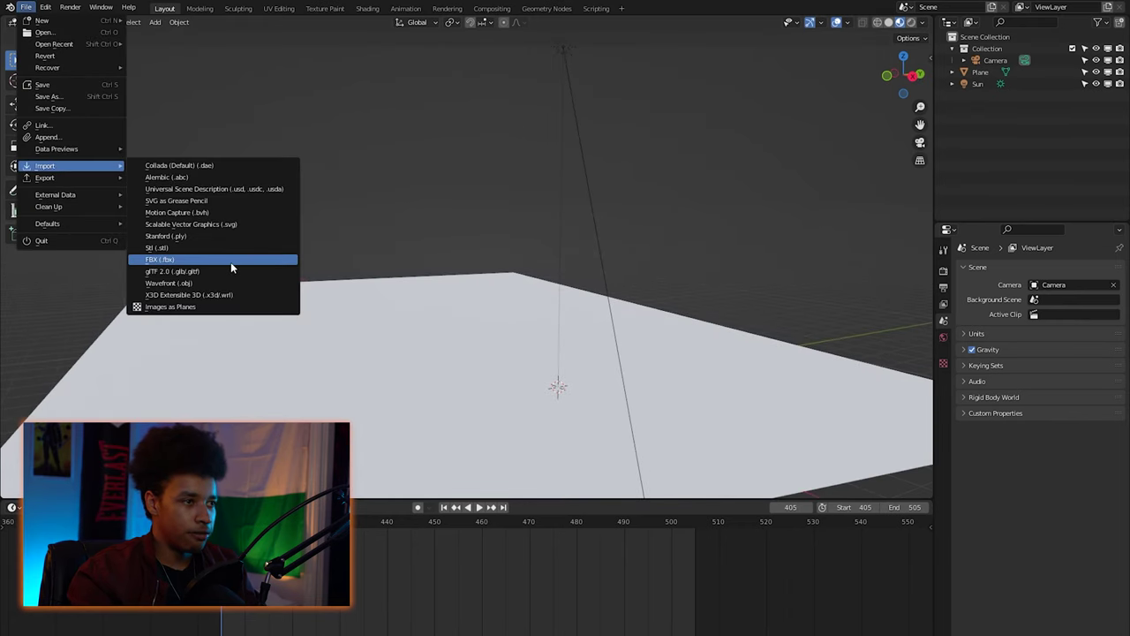
left_click(231, 261)
left_click(298, 253)
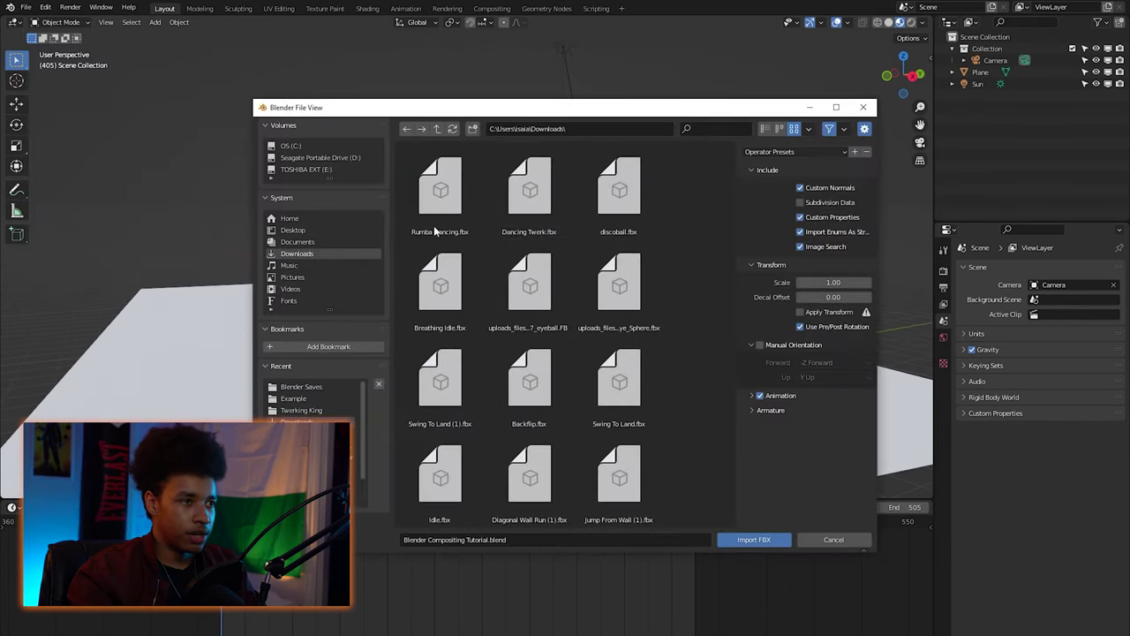
double_click(440, 189)
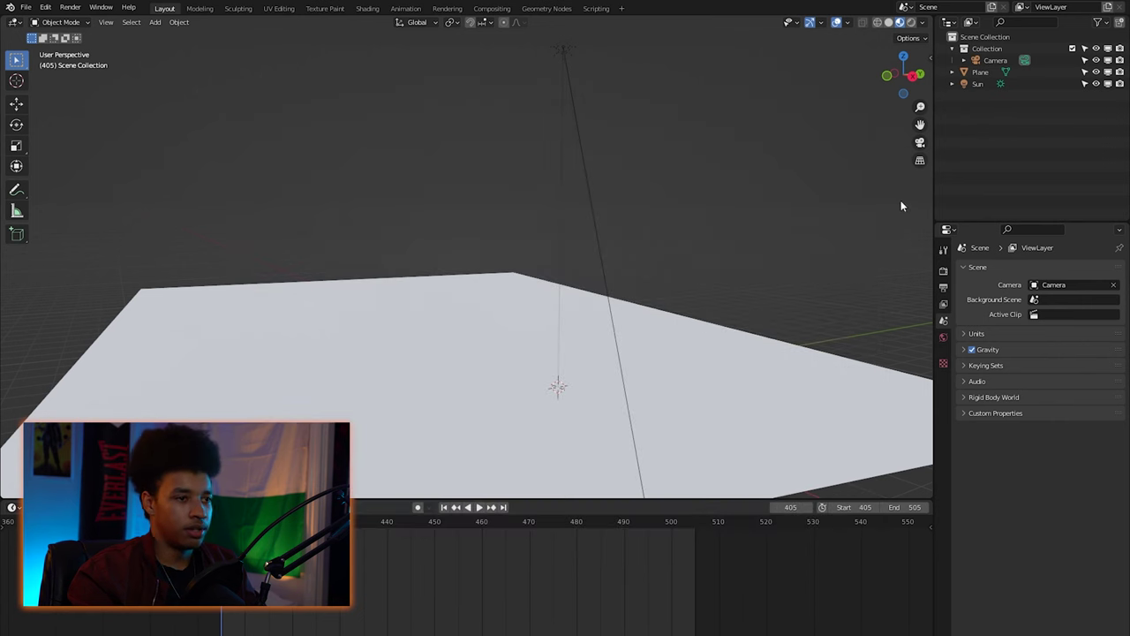
- Frame the imported armature, play its animation and set the viewport to solid shading, keeping the armature selected
scroll(618, 333, "up", 3)
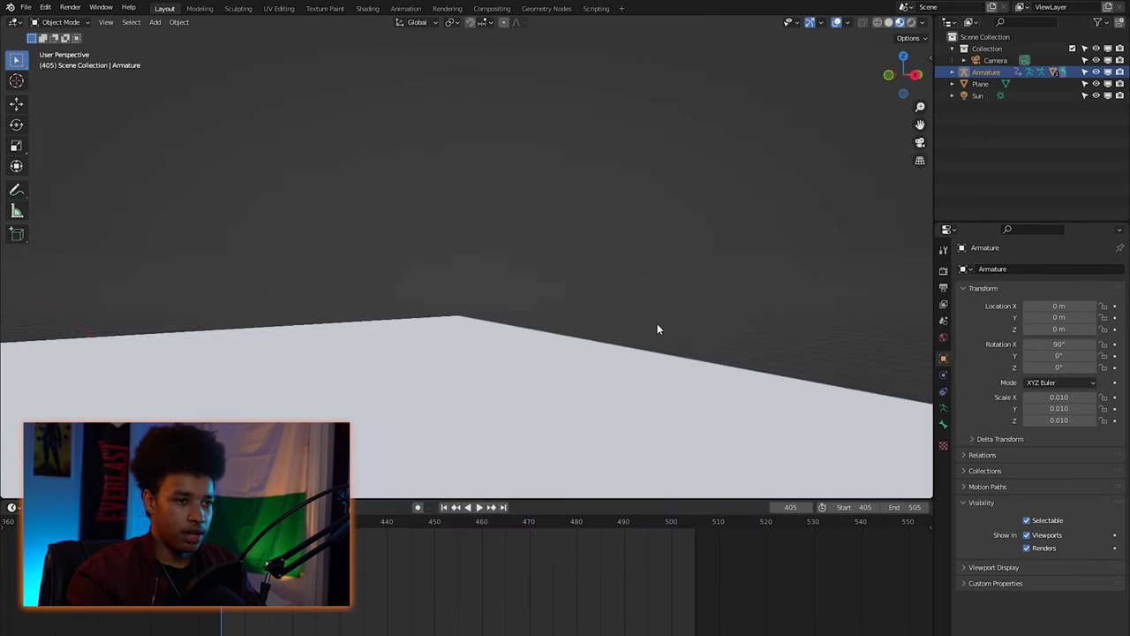
key("KP_Decimal")
scroll(582, 295, "down", 4)
key("space")
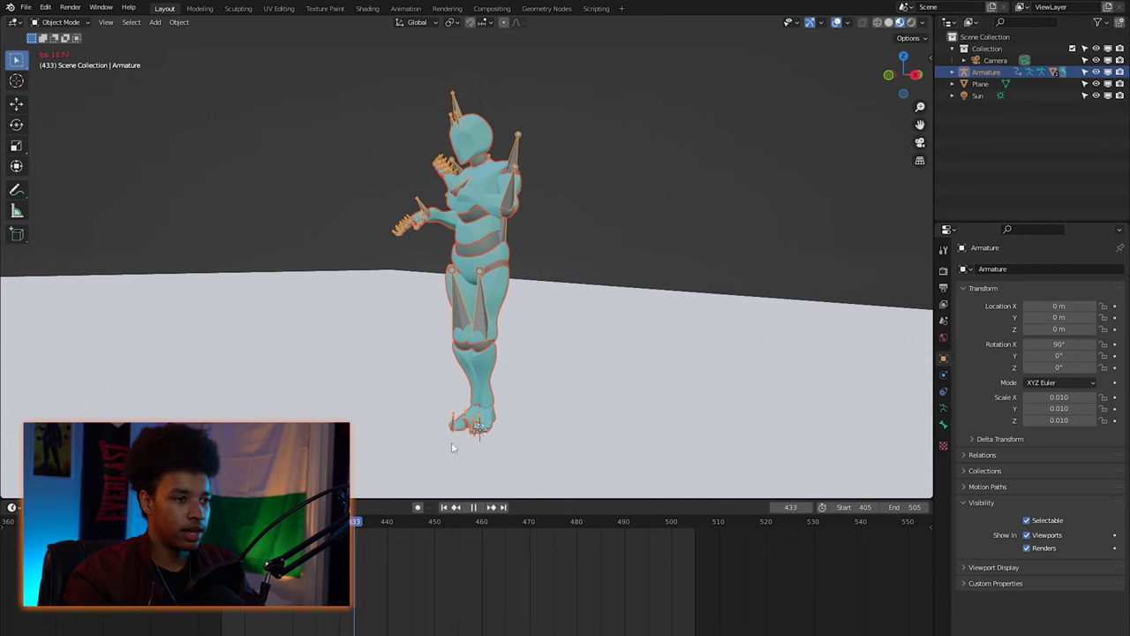
left_click(547, 106)
left_click(889, 22)
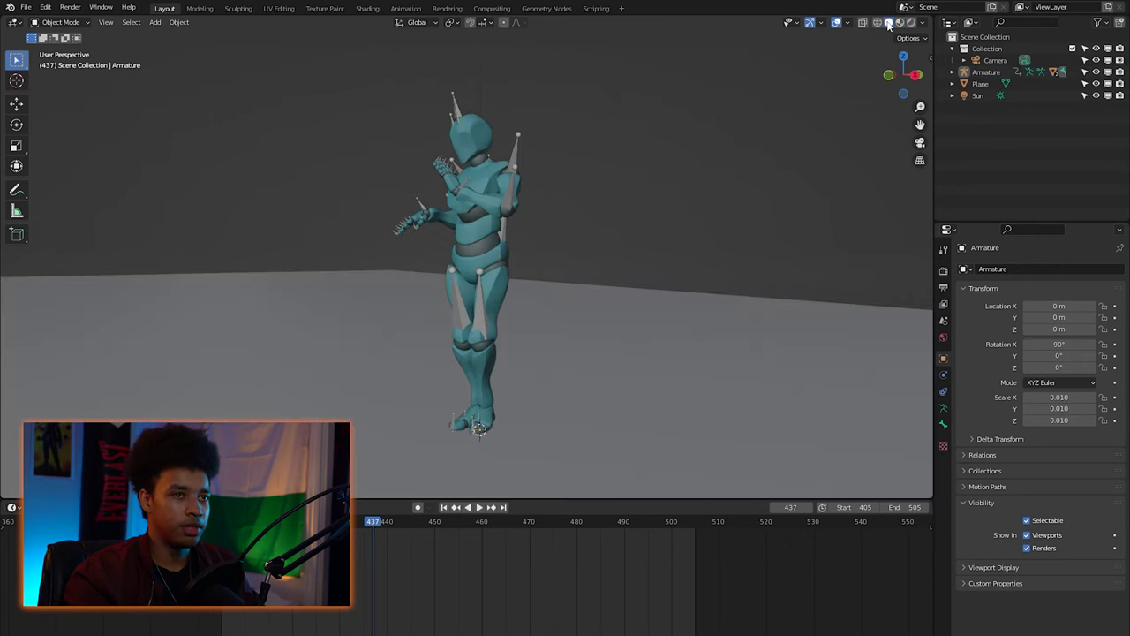
key("ctrl+z")
- Move all of the armature's dance keyframes along the timeline so the animation starts at frame 405
scroll(374, 585, "down", 5)
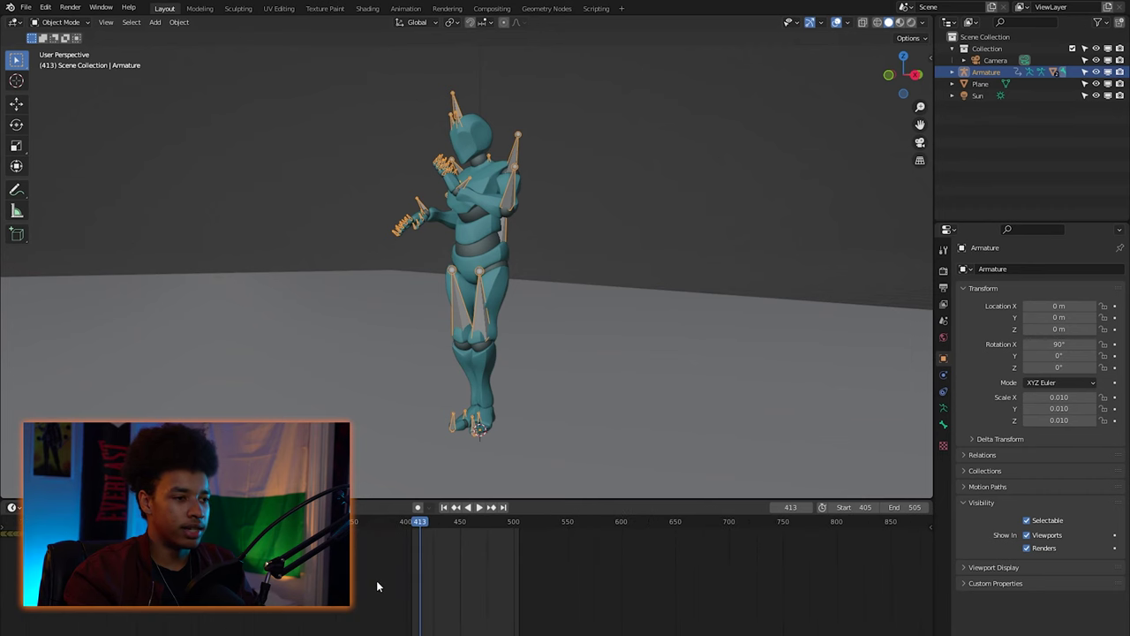
key("space")
scroll(182, 560, "up", 2)
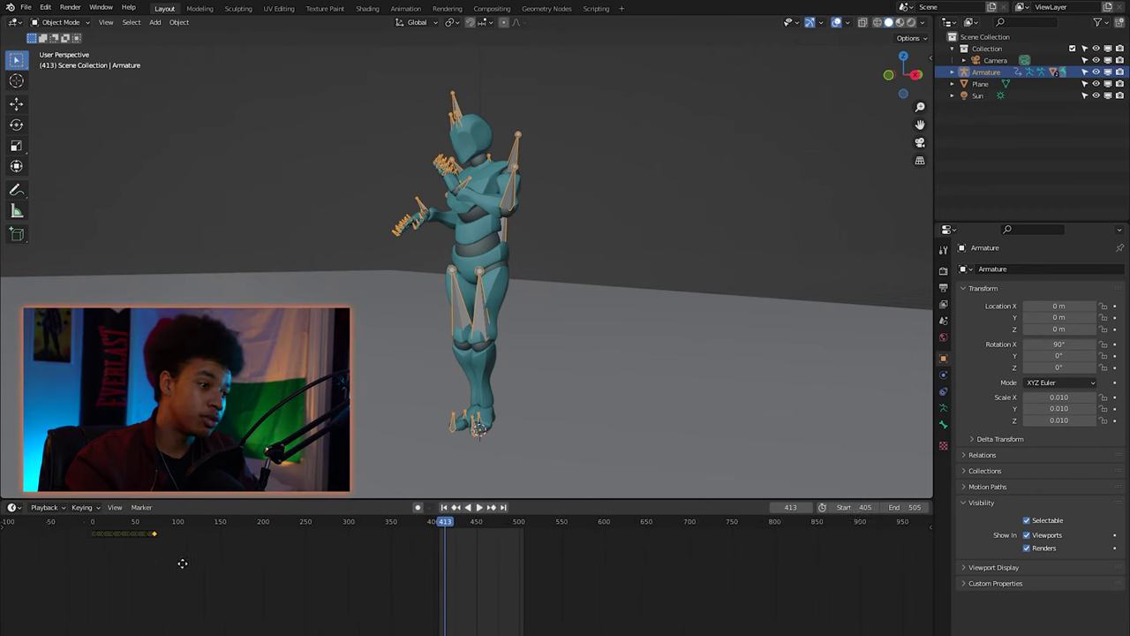
left_click_drag(159, 532, 484, 546)
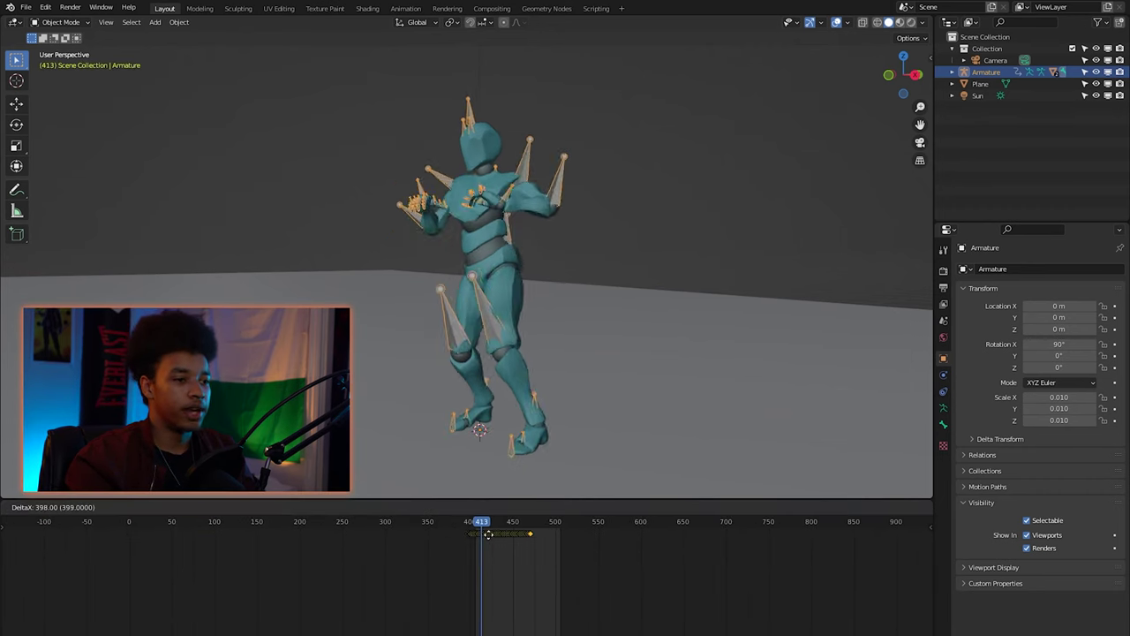
scroll(484, 546, "up", 3)
scroll(484, 546, "up", 4)
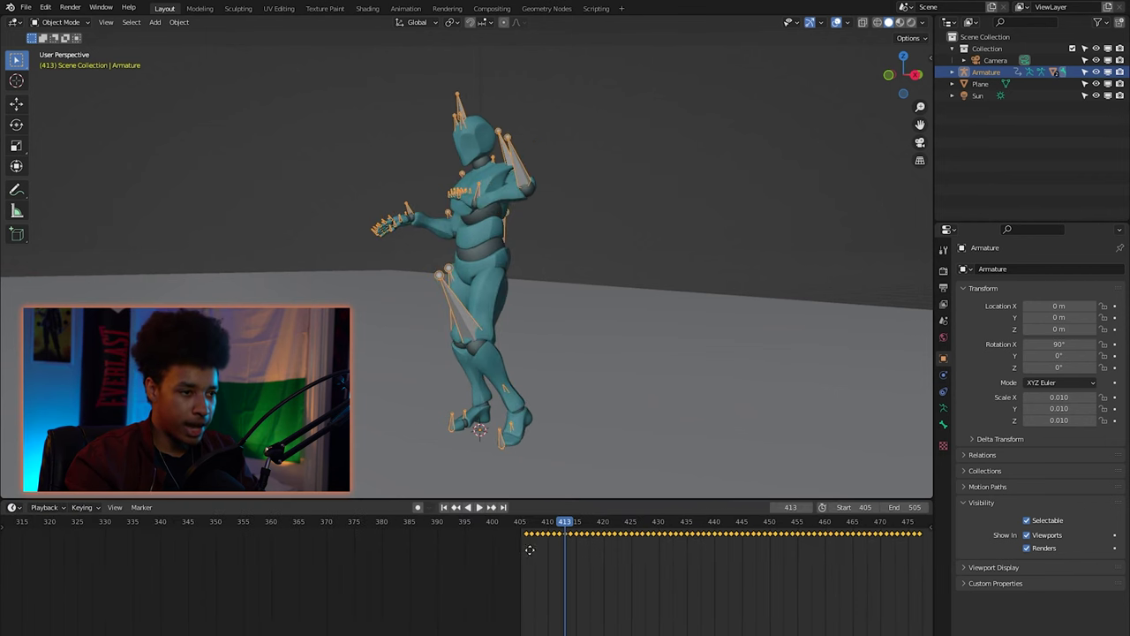
- Enlarge the timeline area, play back the retimed dance and scrub past its last keyframe to frame 494
left_click_drag(488, 500, 491, 461)
key("space")
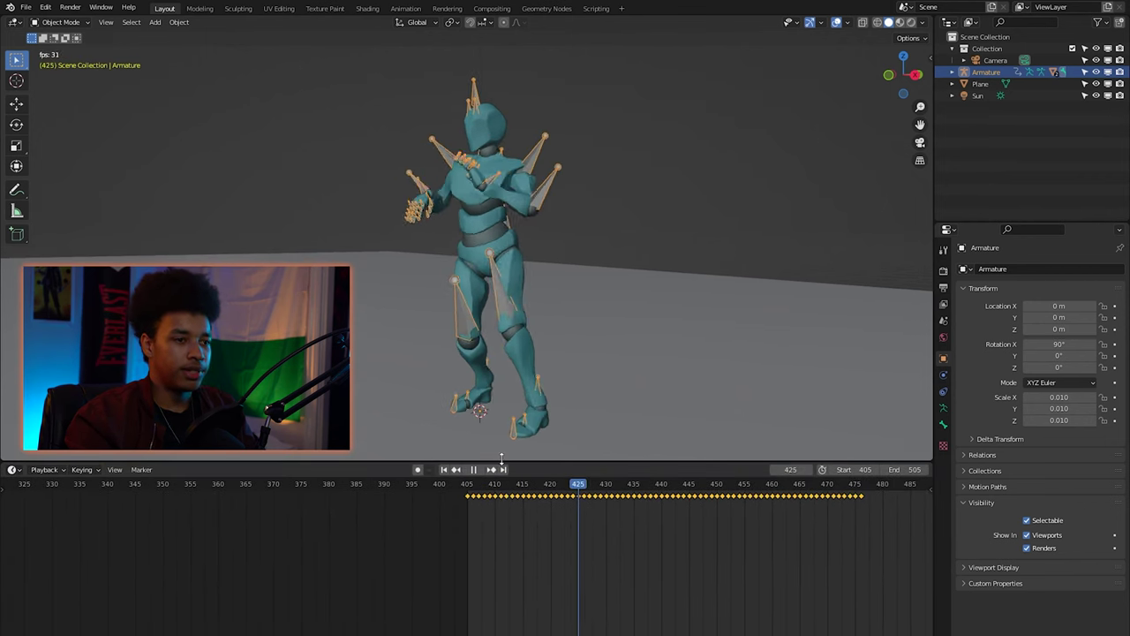
key("space")
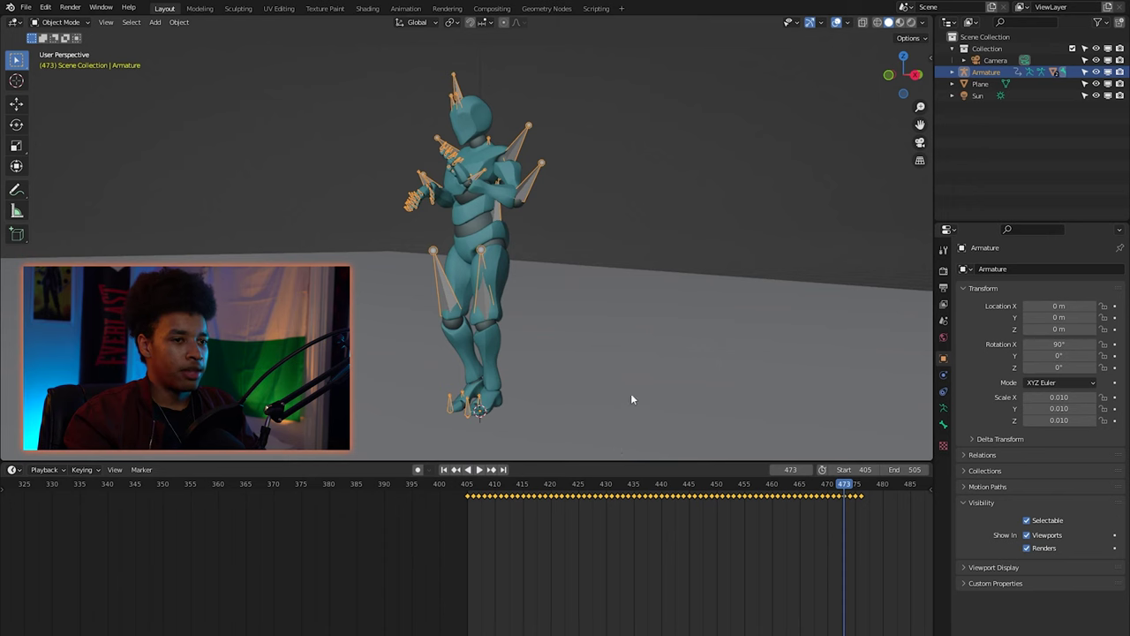
middle_click_drag(662, 523, 433, 561)
left_click_drag(607, 485, 717, 487)
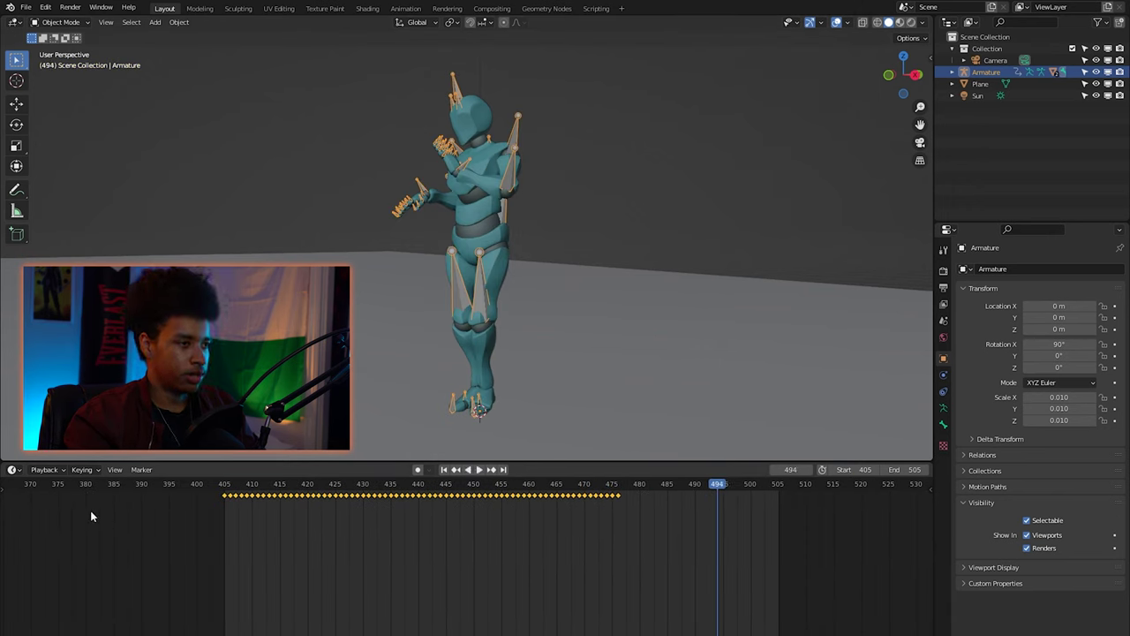
- Switch the timeline area to the Nonlinear Animation editor and push the armature's dance action down into an NLA strip
left_click(14, 468)
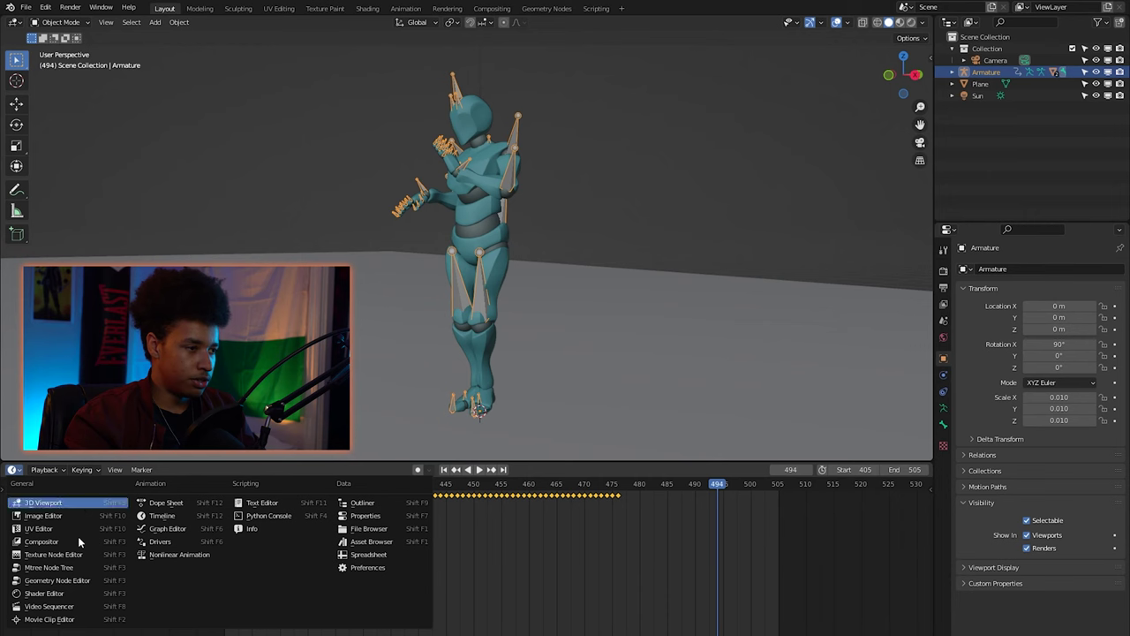
left_click(186, 557)
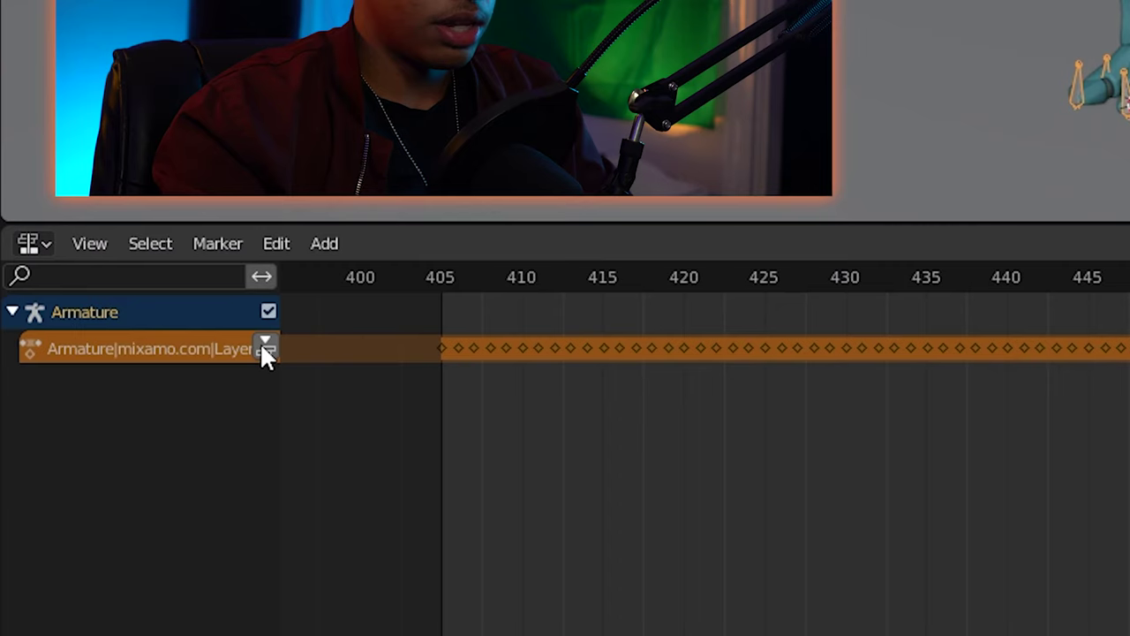
left_click(111, 513)
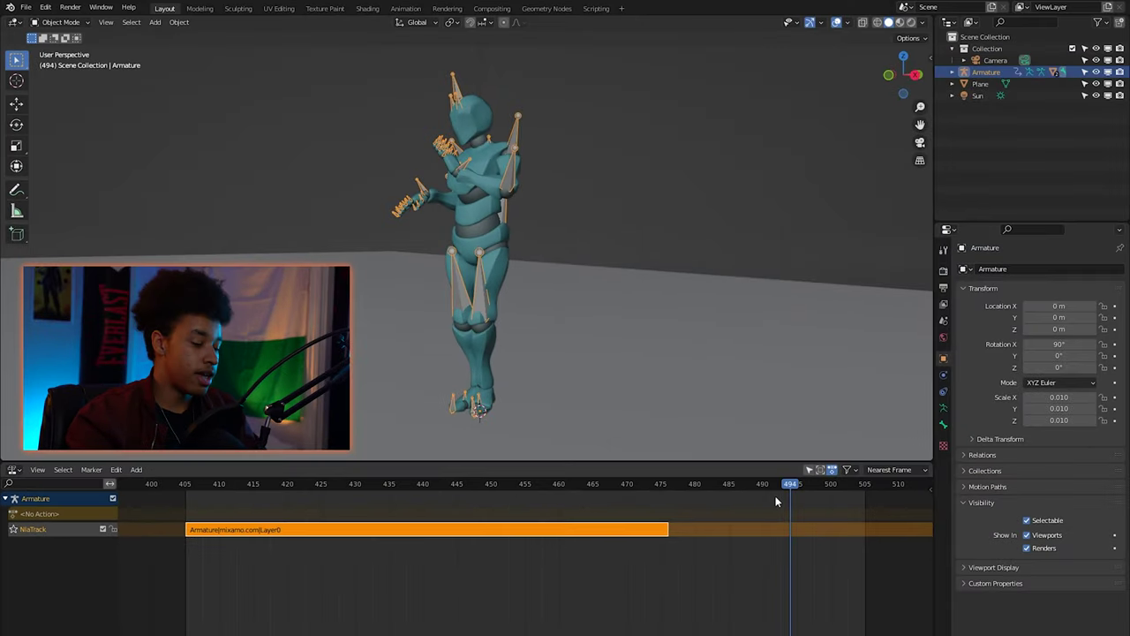
- Set the dance strip's Repeat to 1.470 in its action clip settings and play the extended animation
key("n")
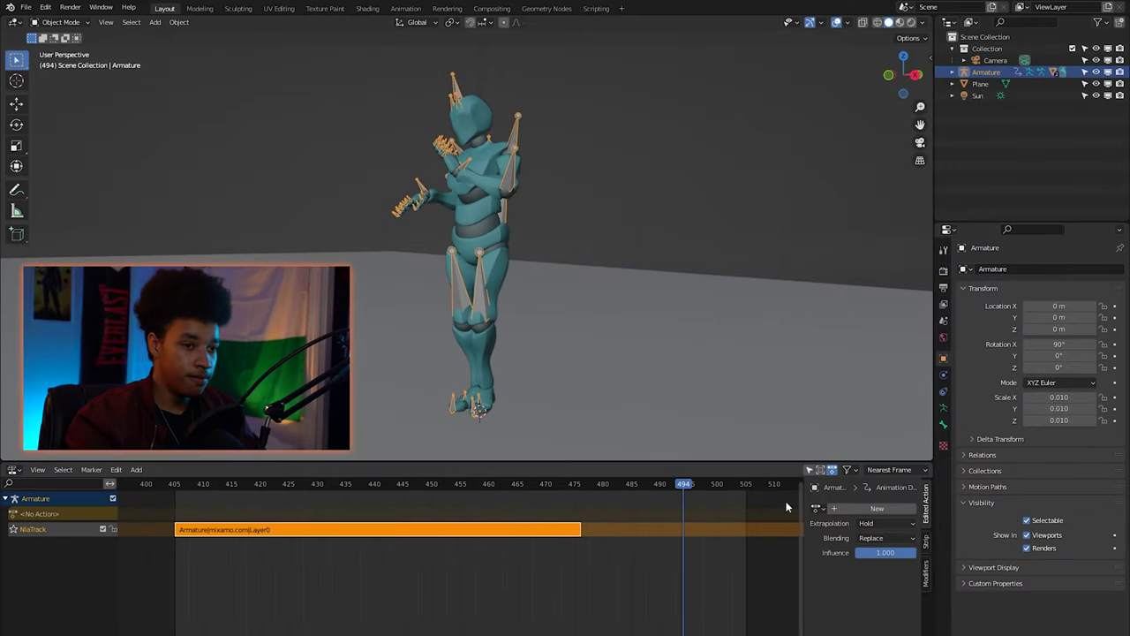
left_click(927, 541)
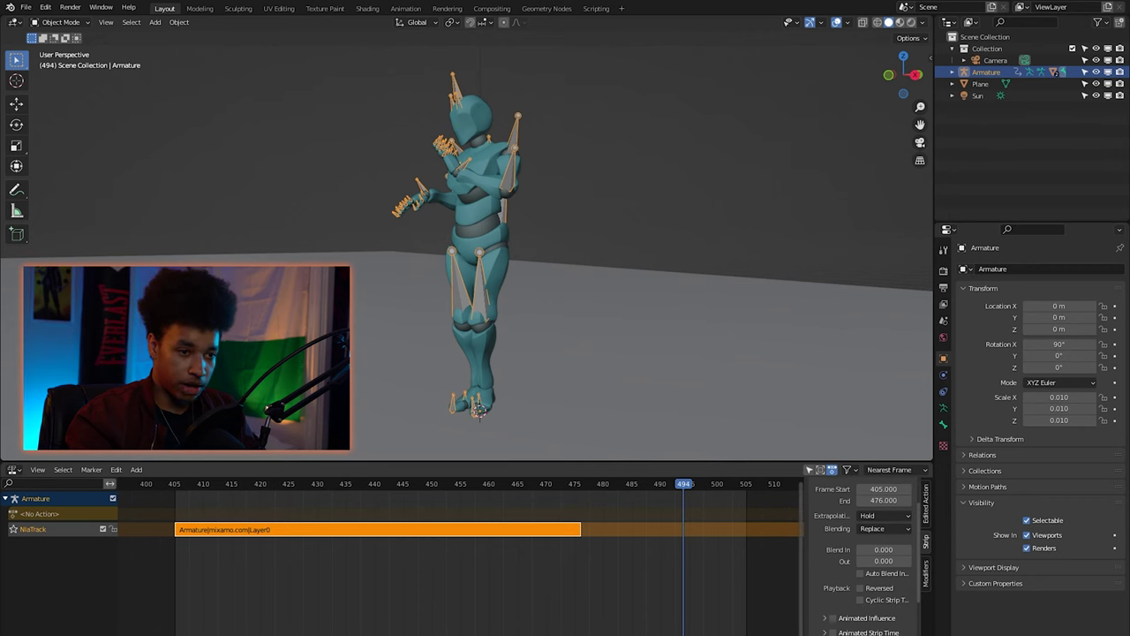
scroll(848, 565, "down", 3)
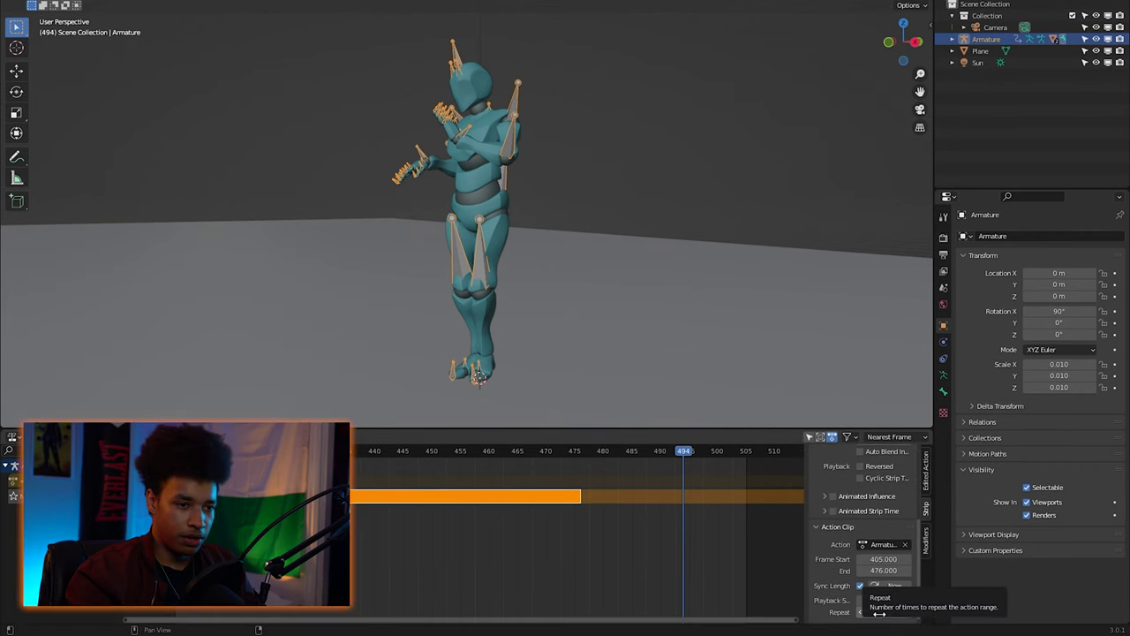
mouse_move(884, 612)
left_mouse_down()
mouse_move(919, 611)
mouse_move(892, 611)
mouse_move(905, 611)
left_mouse_up()
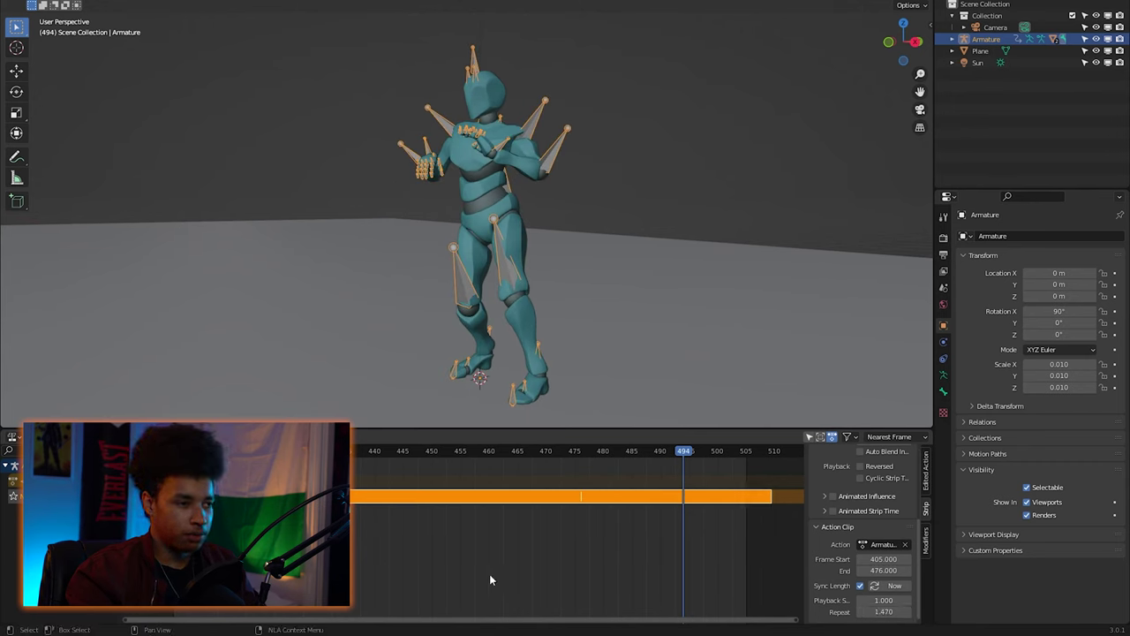
key("space")
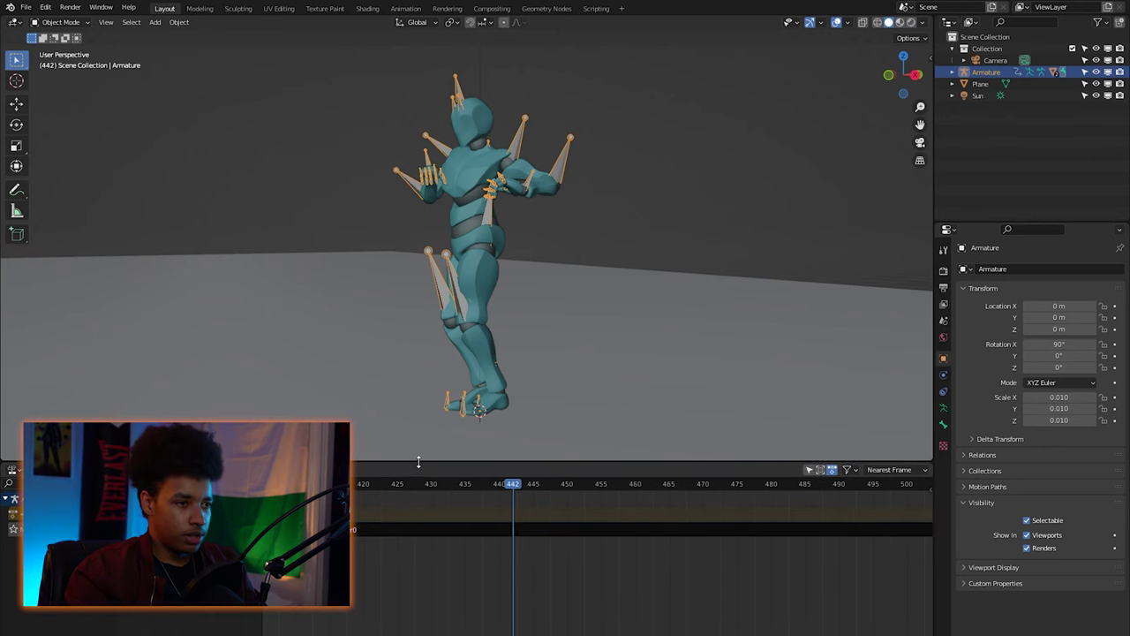
- Look through the scene camera in rendered shading and rotate the armature 60° about the Z axis
left_click_drag(419, 461, 419, 511)
scroll(518, 386, "down", 5)
middle_click_drag(517, 386, 537, 355)
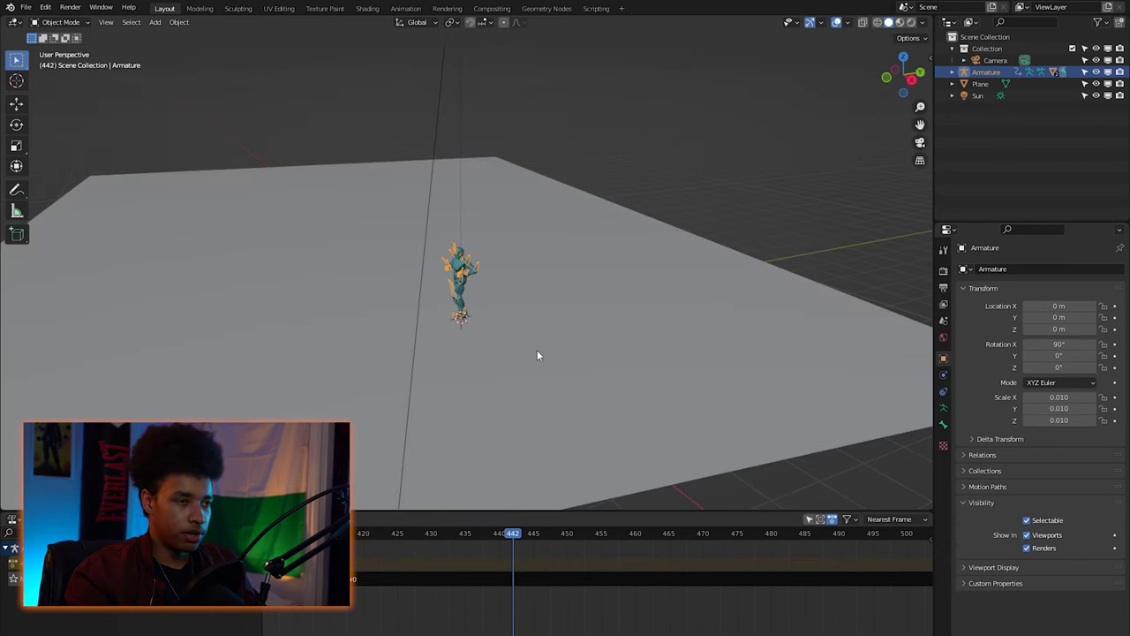
key("KP_0")
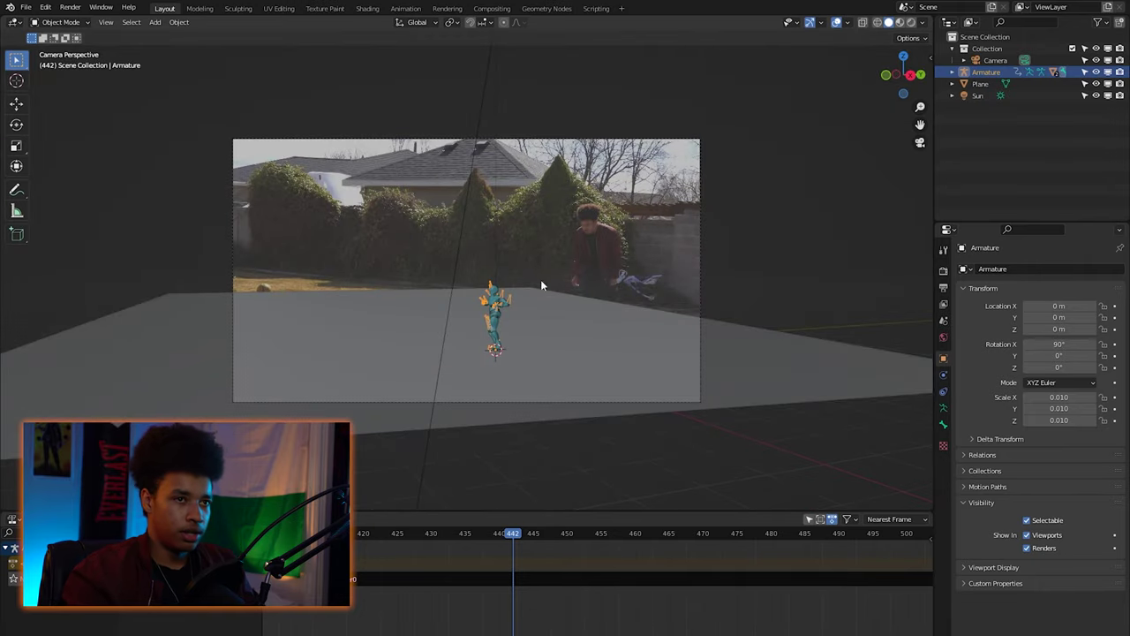
key("z")
key("r")
key("z")
key("6")
key("0")
key("Return")
- Enlarge the armature to a scale of about 0.027 to match the person in the footage, and briefly play the animation
key("s")
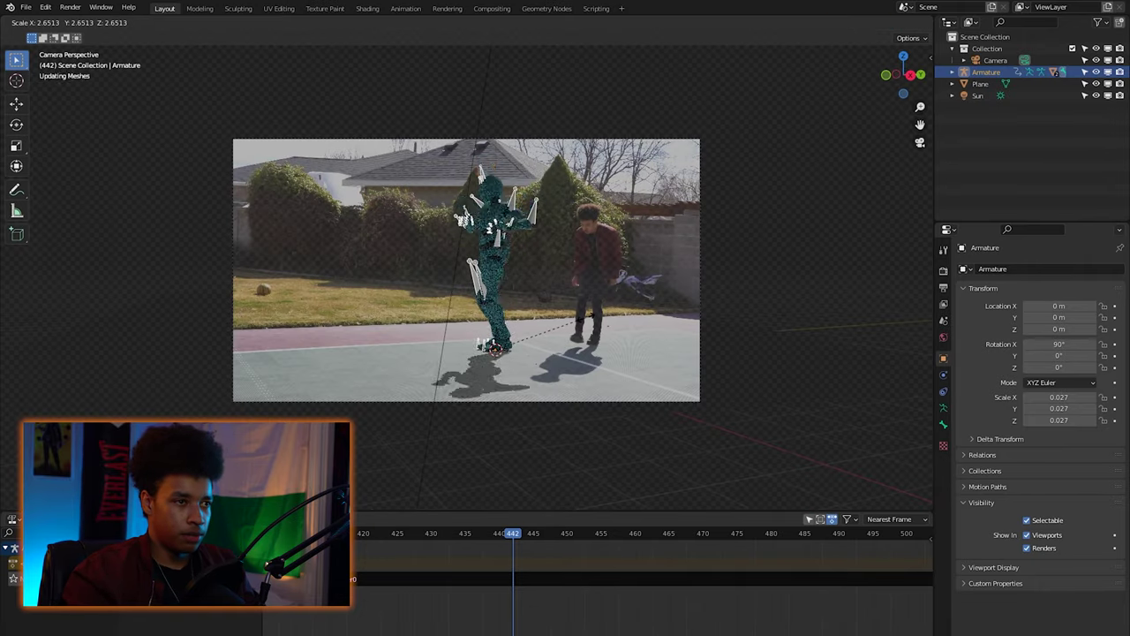
left_click(627, 424)
key("space")
key("space")
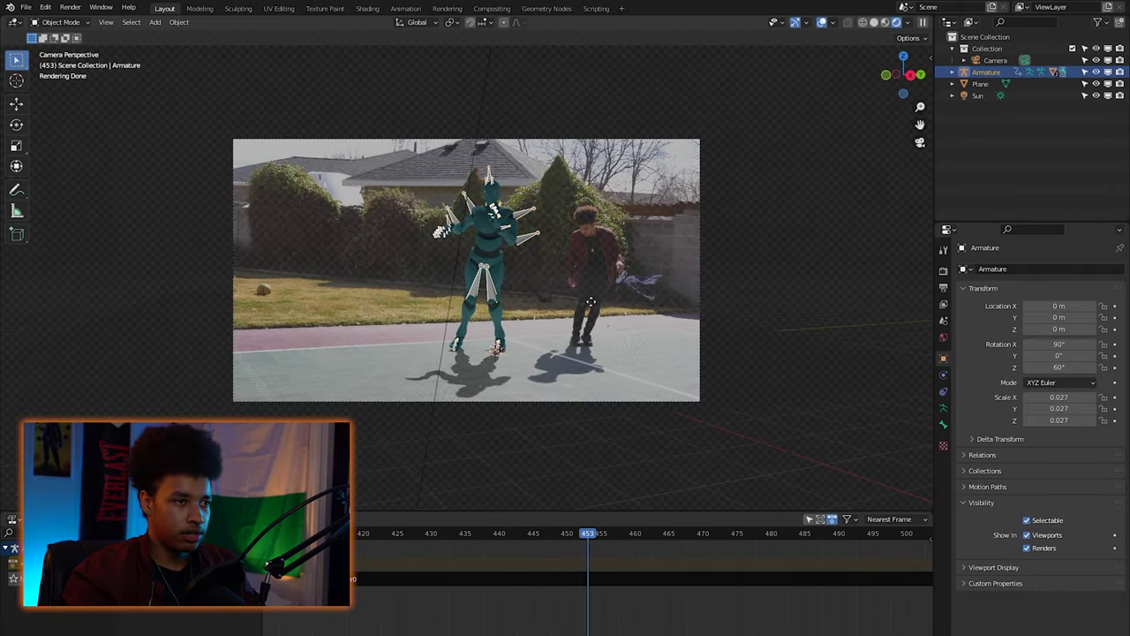
- Move the armature along Y to about -2.41 m and reduce its scale to about 0.023
key("g")
key("y")
left_click(507, 316)
key("s")
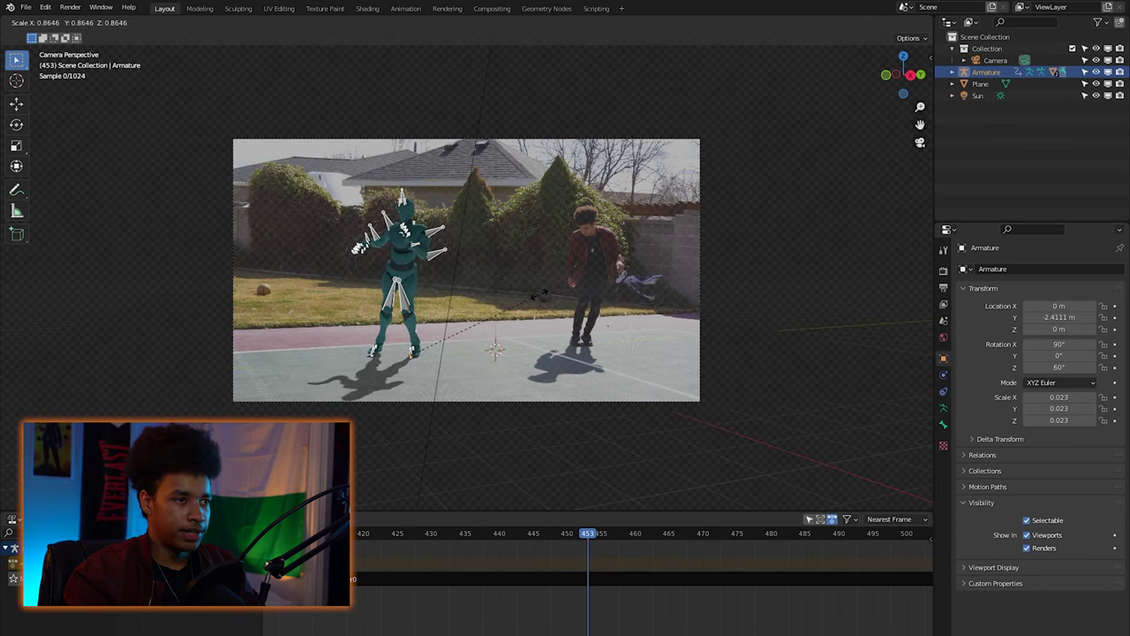
left_click(539, 298)
- Hide the armature's bones in the viewport while keeping the camera view, and select the Sun light
key("KP_0")
key("KP_0")
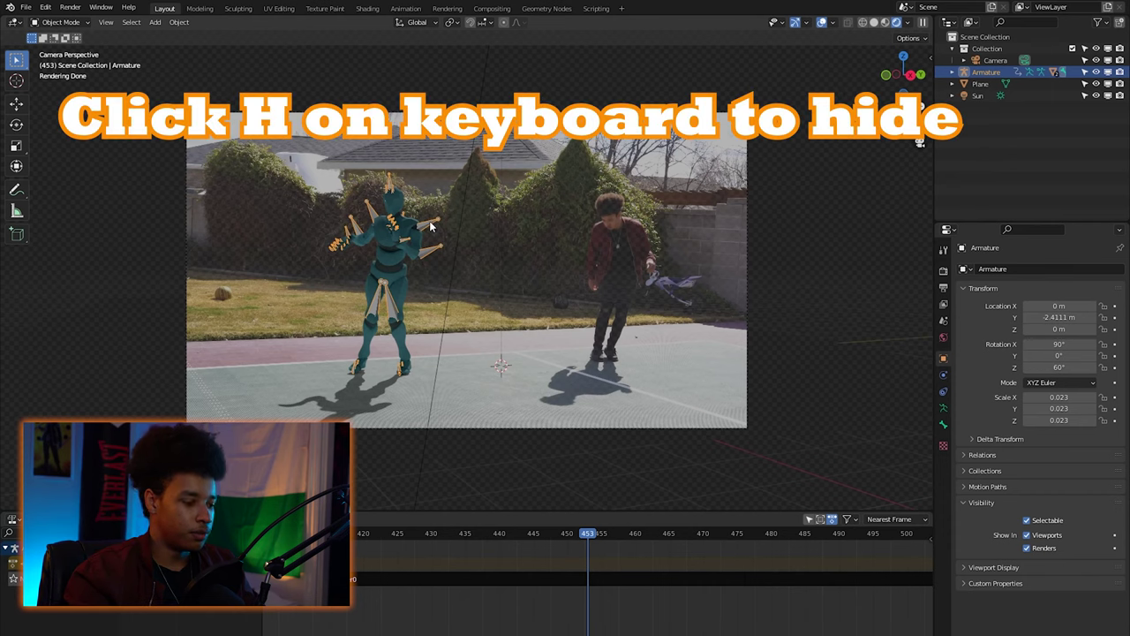
key("h")
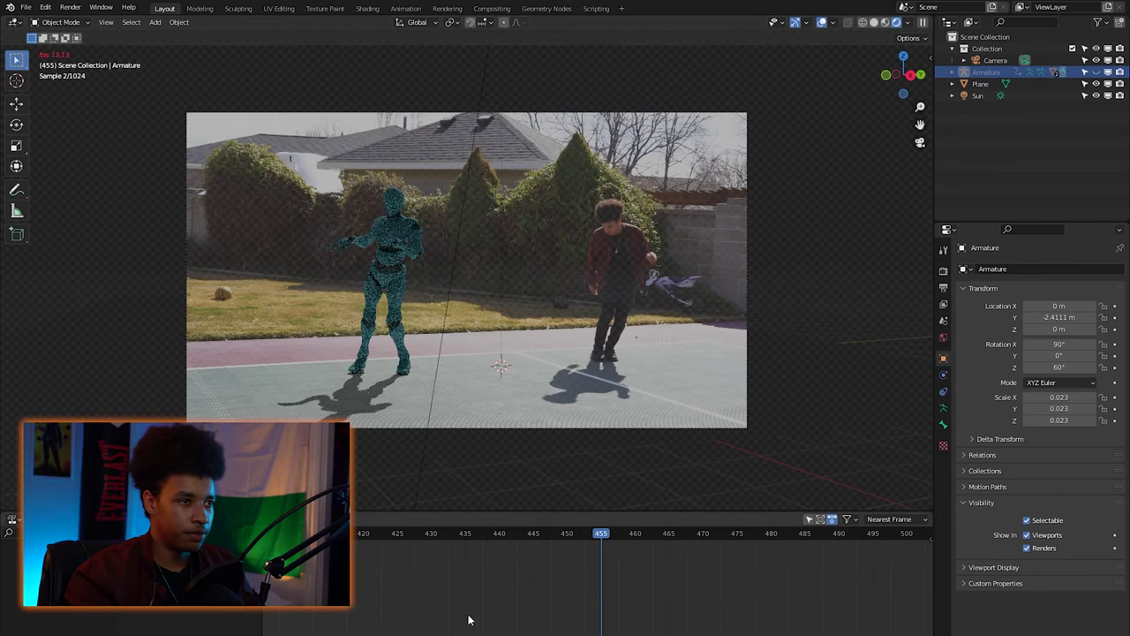
left_click(977, 96)
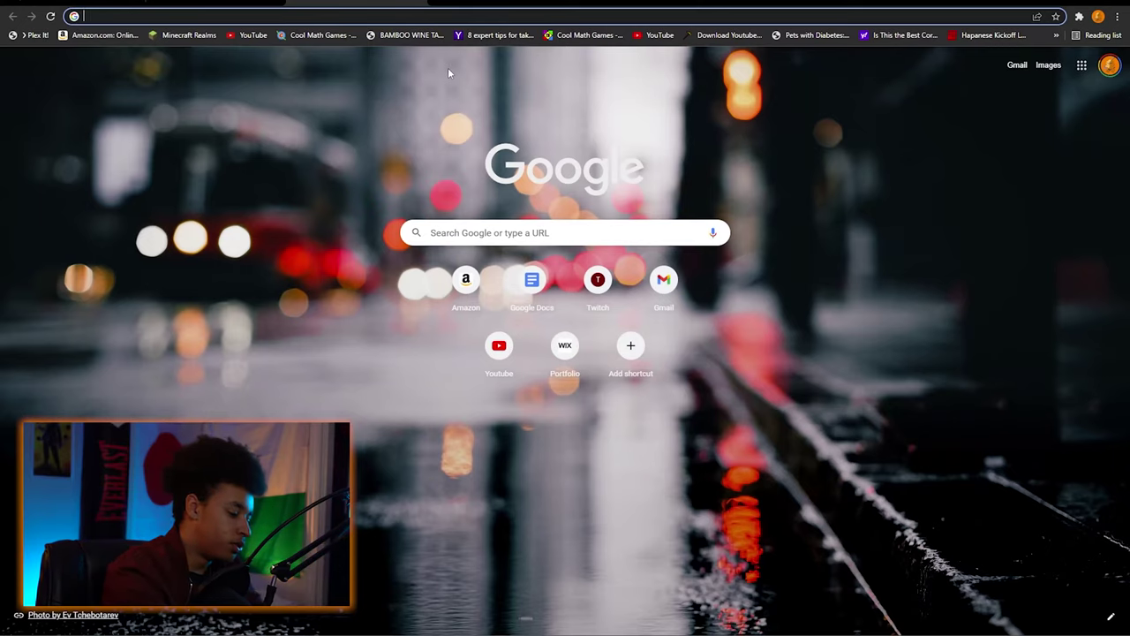
- In the web browser, search for "hdri converter" and use Convertio's HDR Converter to convert IMG_4049.JPG to HDR
type("hdri ")
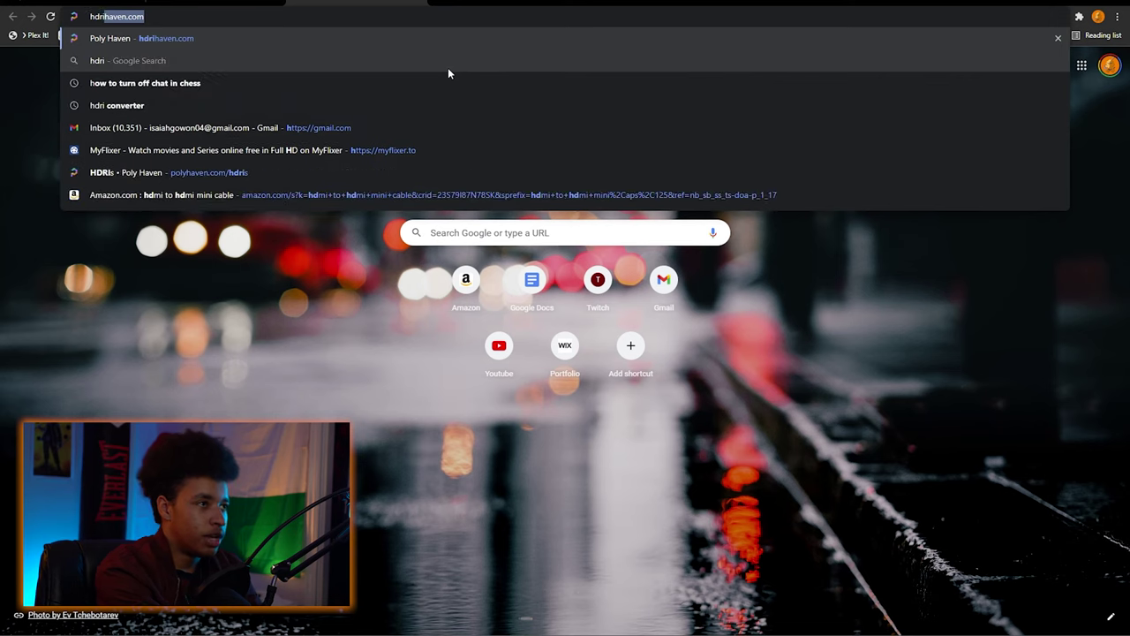
type("conver")
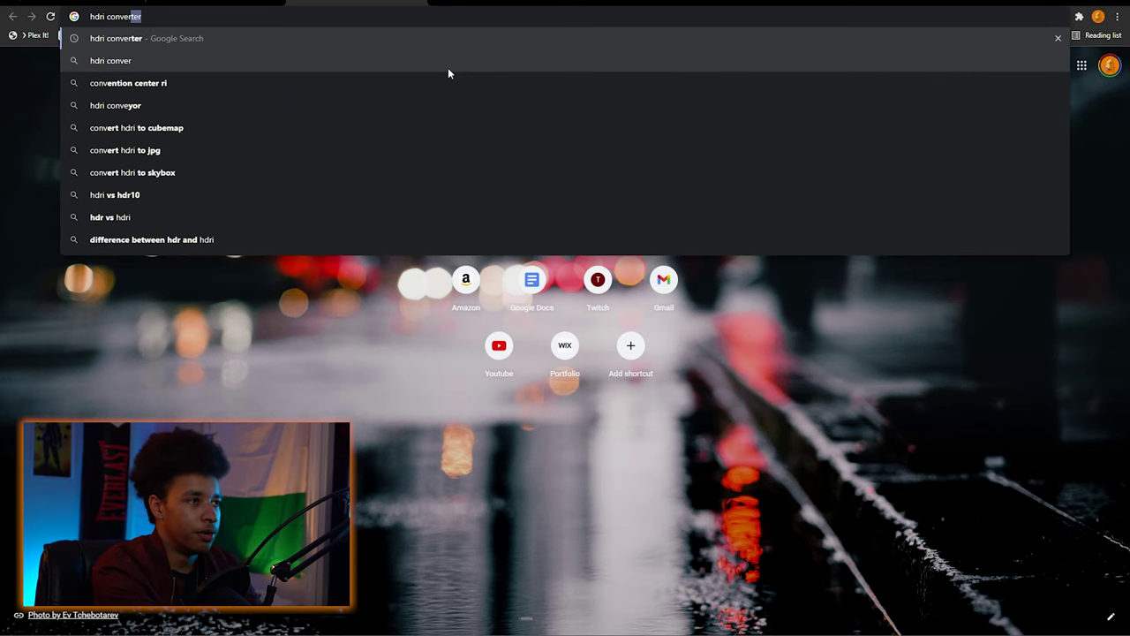
key("Return")
left_click(424, 205)
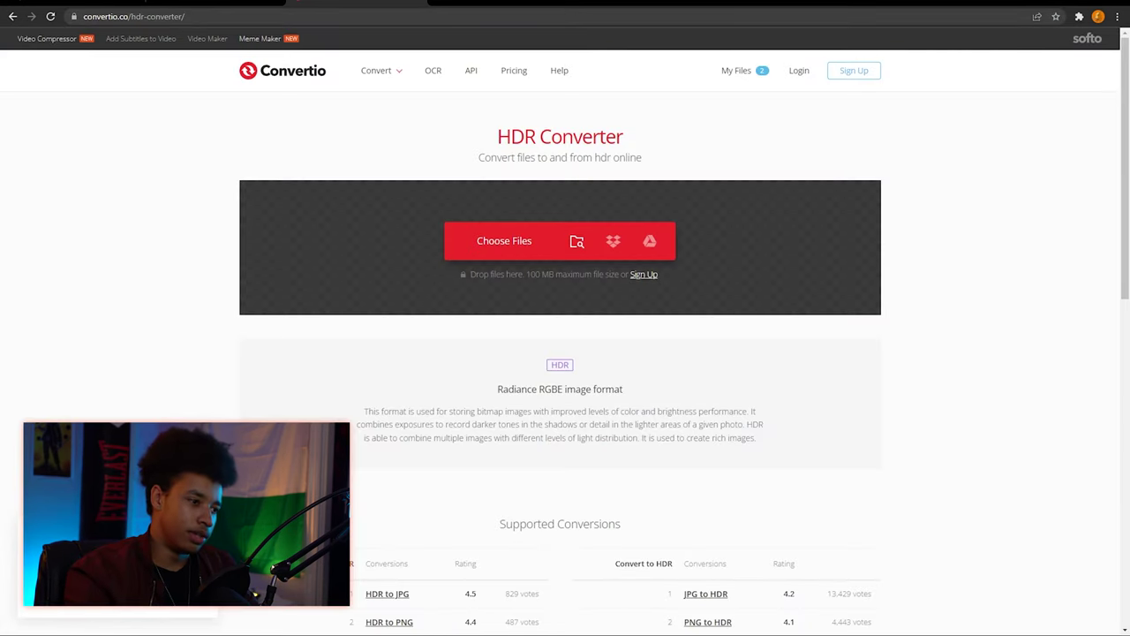
left_click_drag(1129, 265, 545, 239)
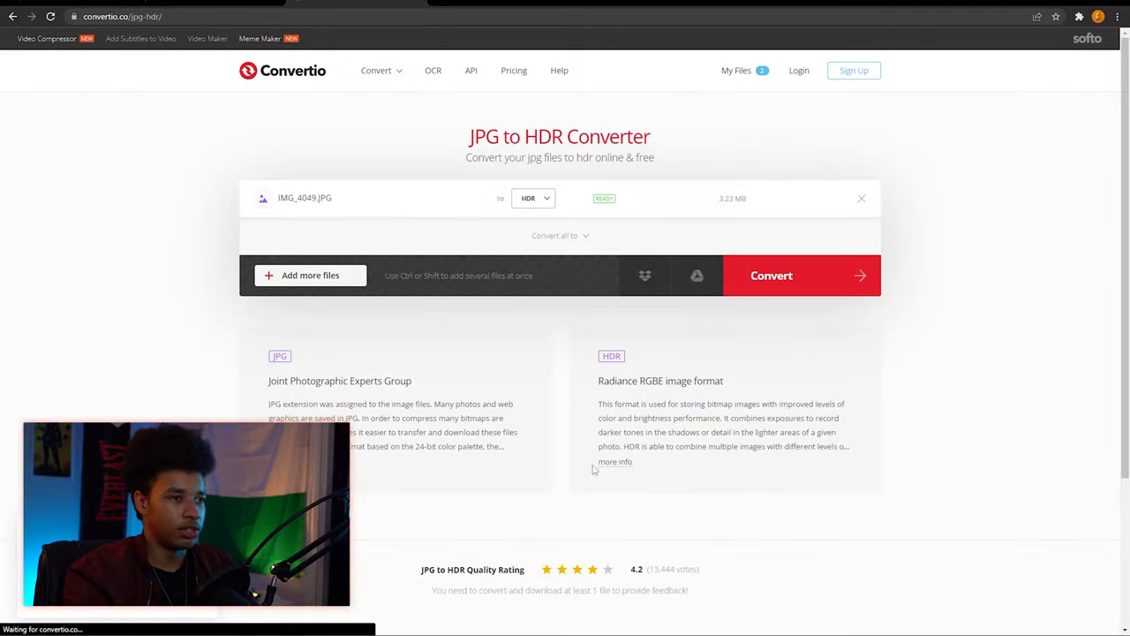
left_click(828, 282)
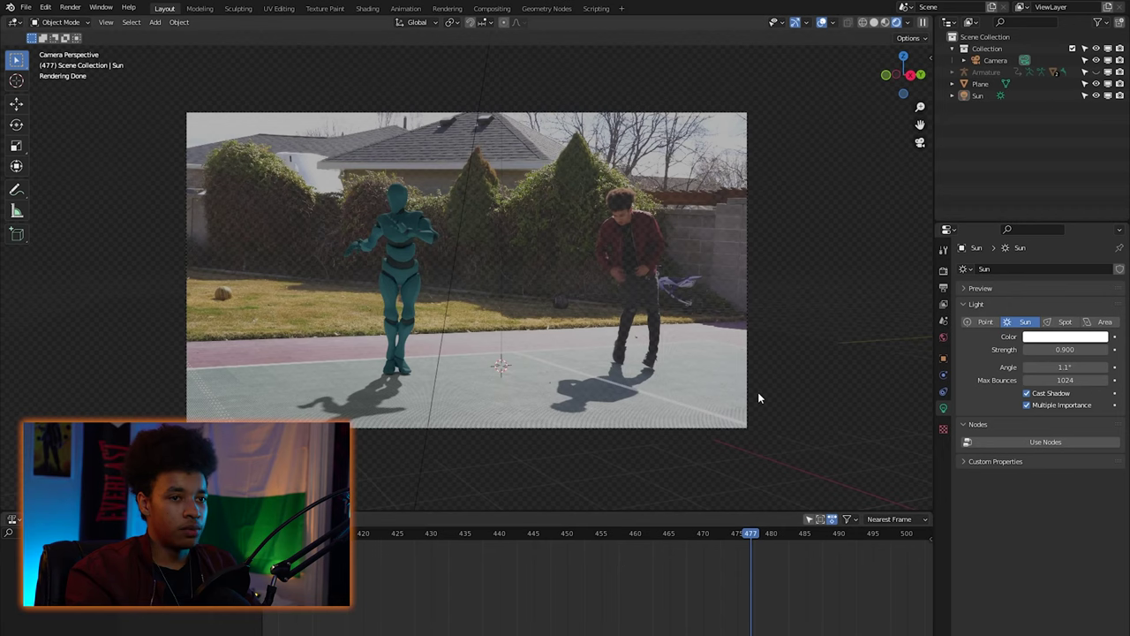
- Back in Blender, set the world background color to an Environment Texture using IMG_4049.hdr from the Downloads folder
left_click(943, 337)
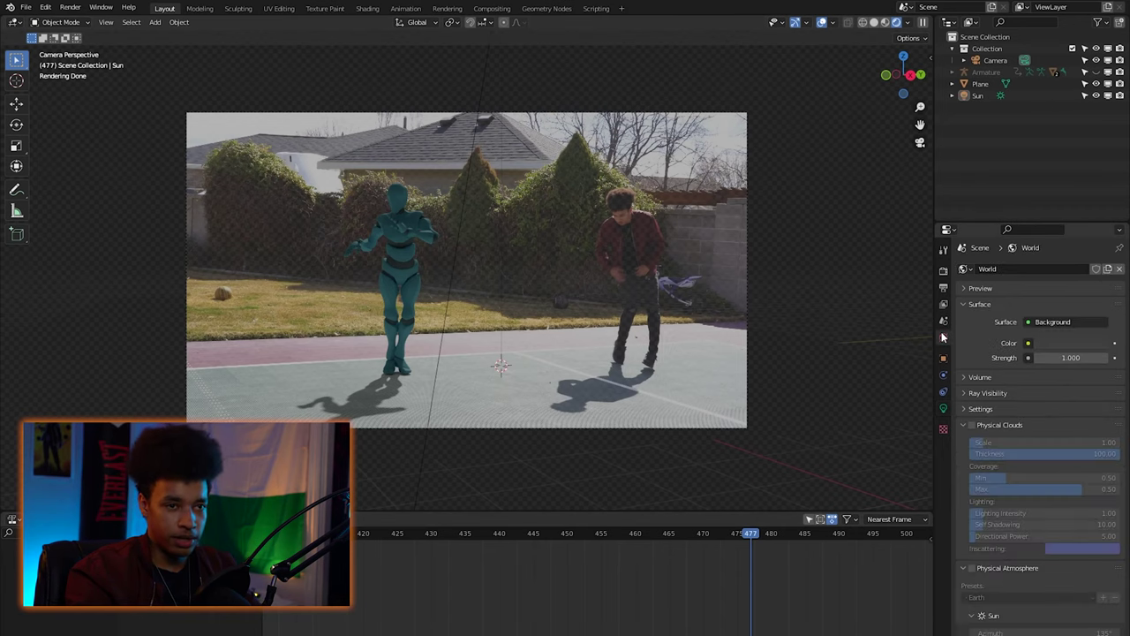
left_click(1028, 343)
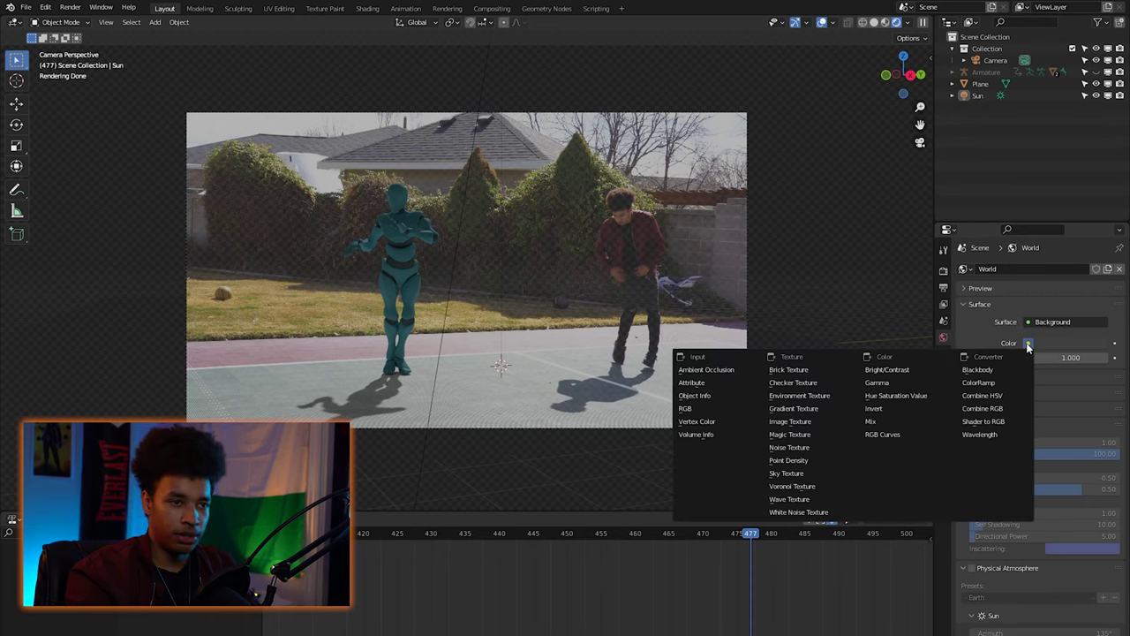
left_click(821, 397)
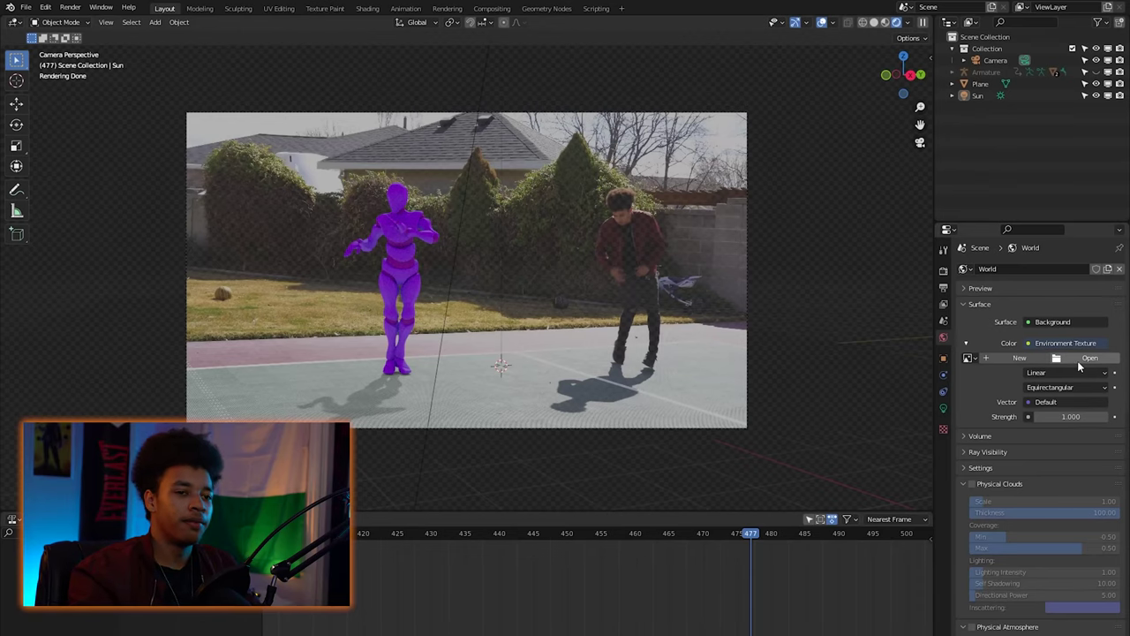
left_click(1079, 359)
left_click(298, 252)
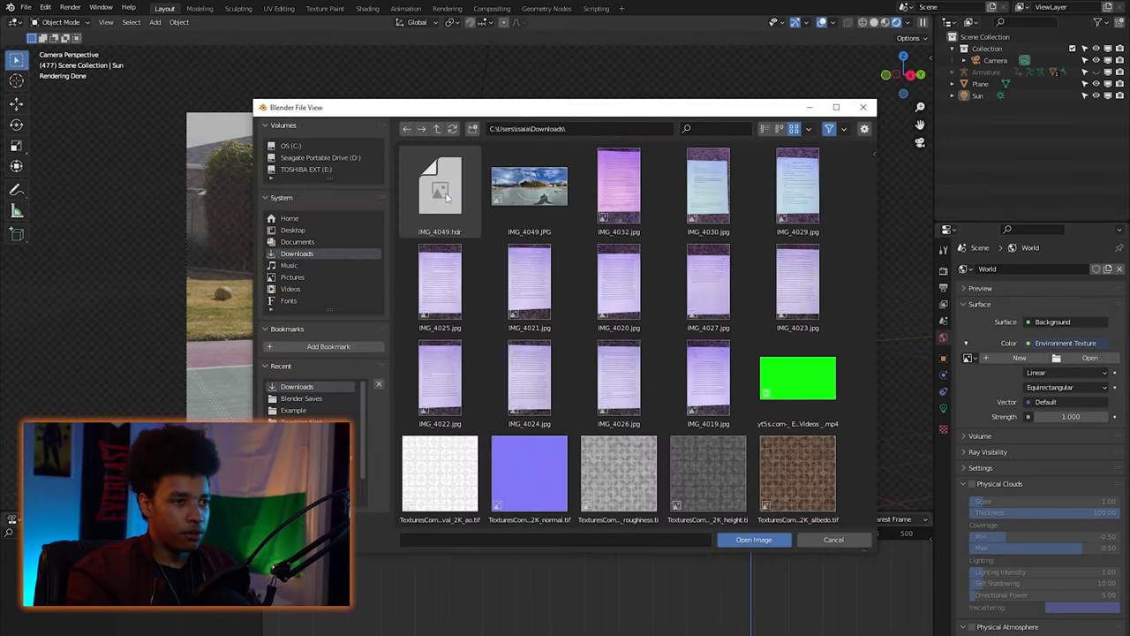
double_click(445, 193)
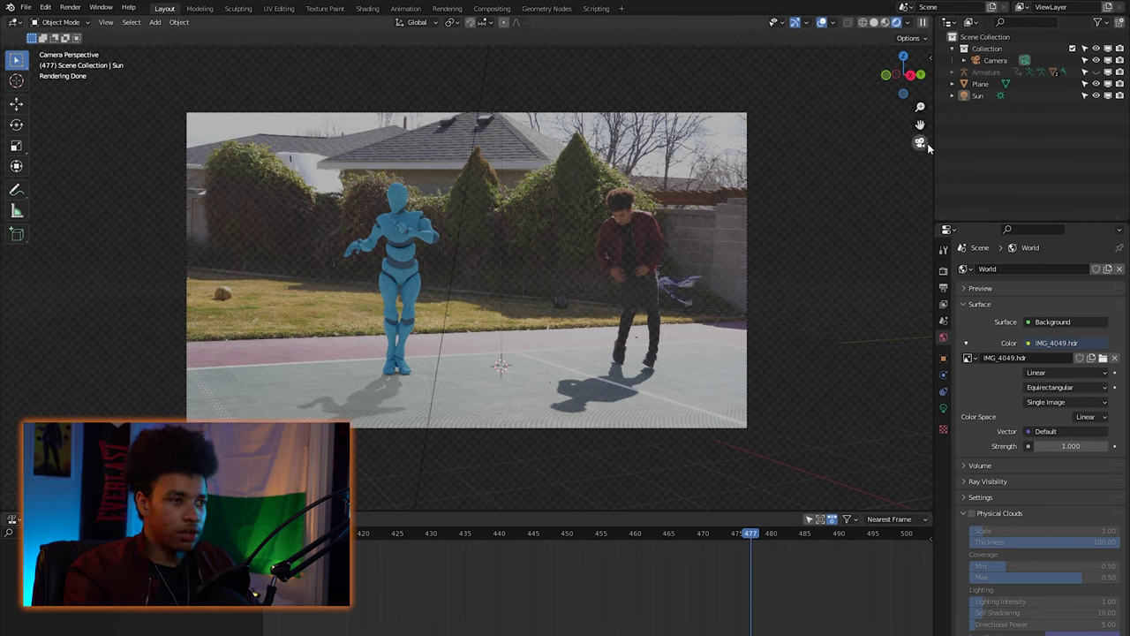
- Select the Sun light and raise its strength to balance the new environment lighting
left_click(1035, 95)
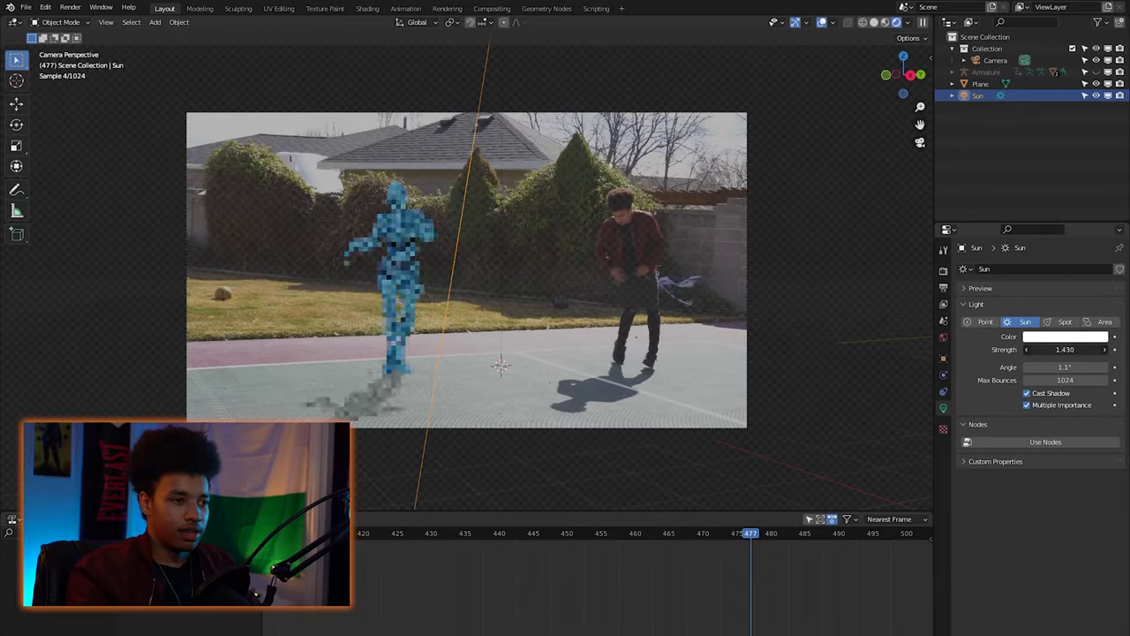
left_click_drag(1065, 349, 1129, 349)
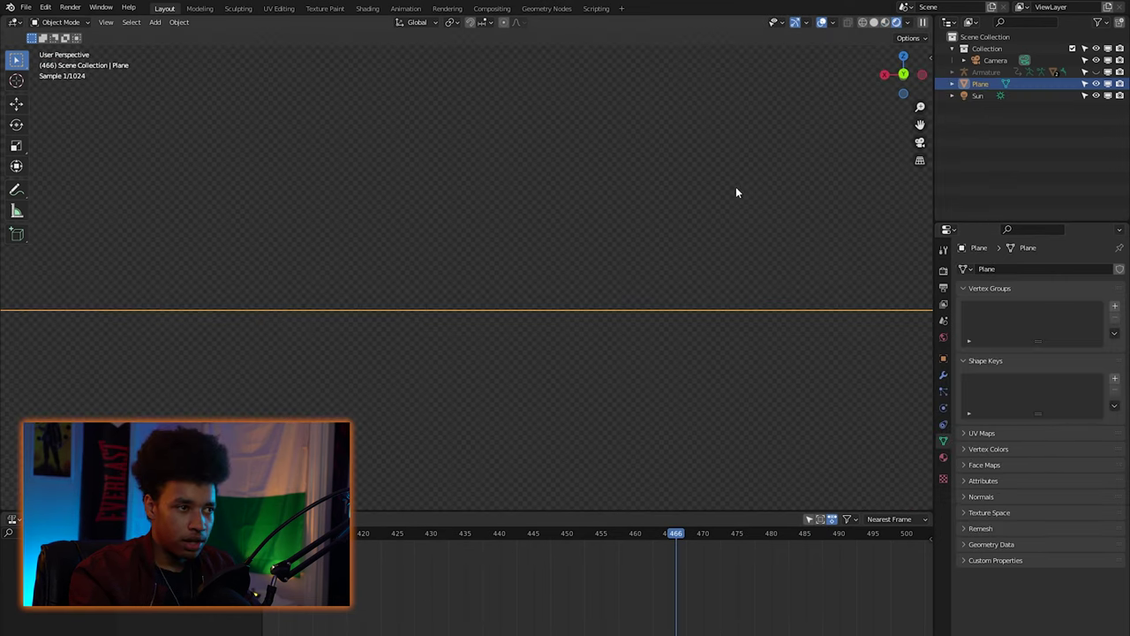
- In the Shading workspace, set the character's Alpha_Body_MAT base color to bright green and its roughness to 0
middle_click_drag(736, 193, 521, 125)
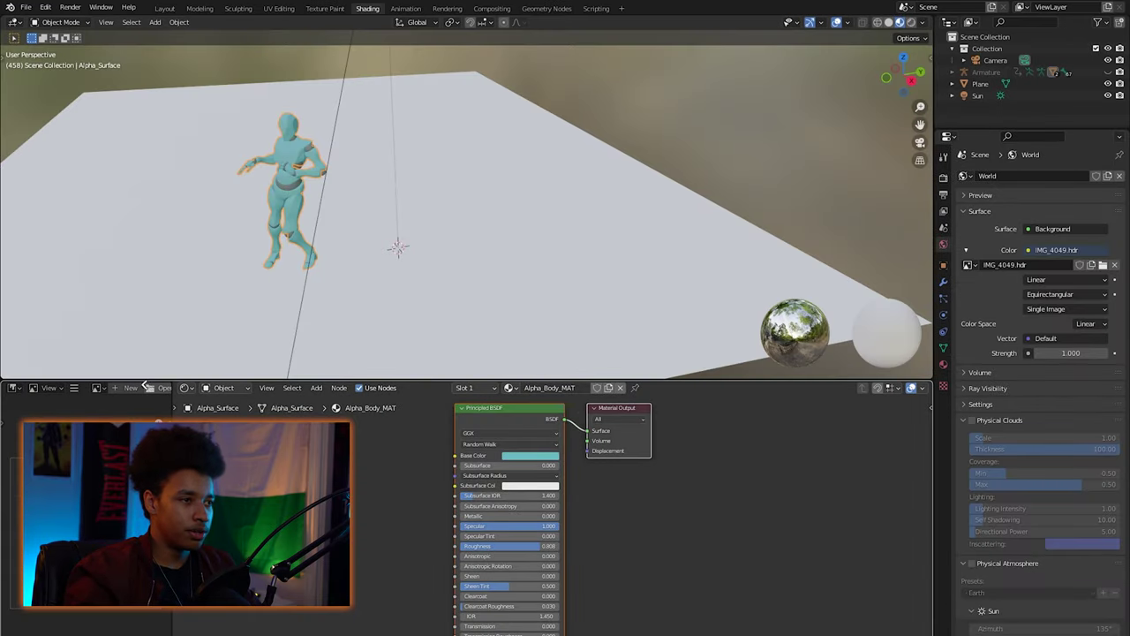
middle_click_drag(280, 267, 506, 302)
scroll(506, 302, "up", 3)
scroll(530, 265, "up", 2)
middle_click_drag(530, 265, 477, 362)
scroll(567, 202, "up", 3)
scroll(463, 561, "down", 2)
left_click(449, 518)
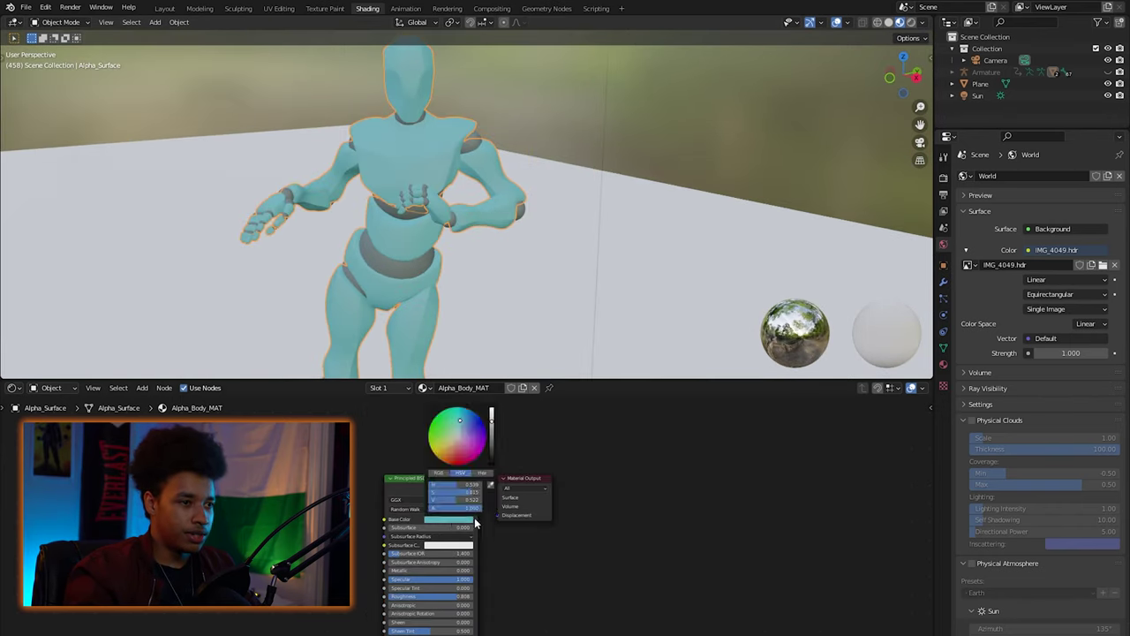
left_click(461, 522)
left_click_drag(460, 439, 441, 415)
middle_click_drag(577, 622, 584, 578)
left_click_drag(467, 557, 406, 556)
- Select the character's joints and make Alpha_Joints_MAT shinier by raising its metallic value and lowering its roughness
middle_click_drag(404, 297, 430, 342)
left_click(572, 231)
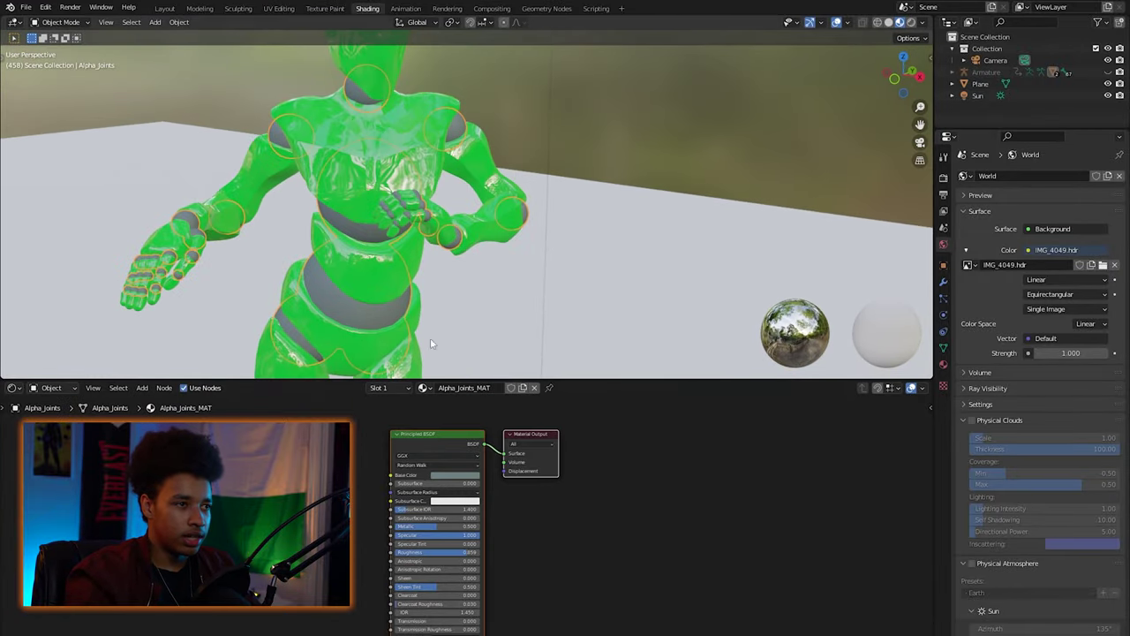
scroll(416, 508, "up", 3)
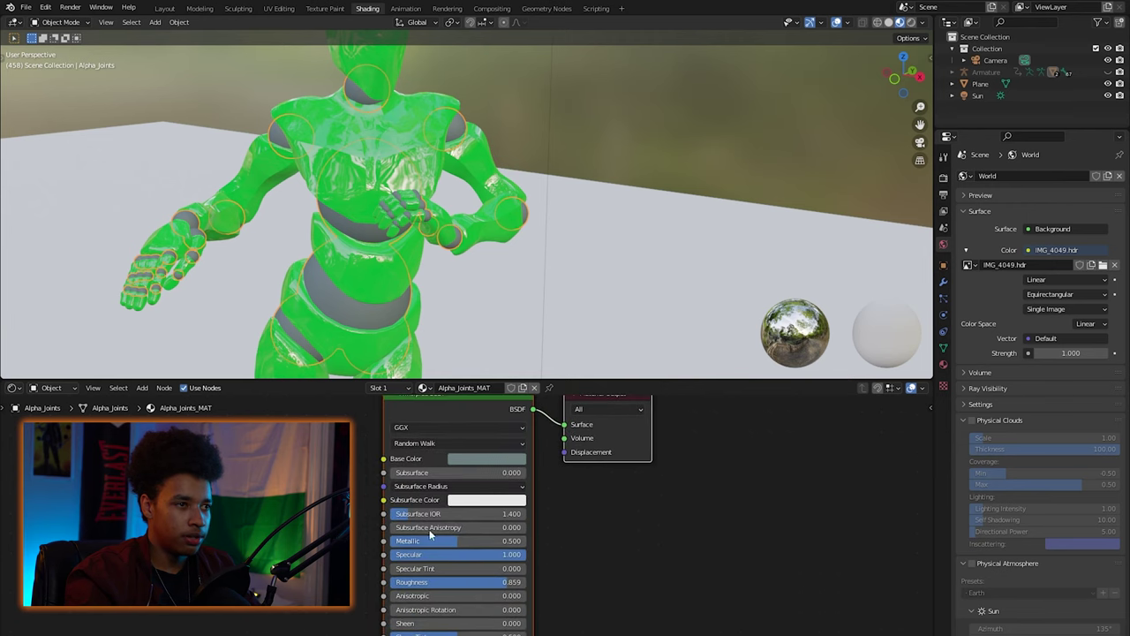
left_click_drag(462, 536, 520, 541)
left_click_drag(518, 582, 412, 582)
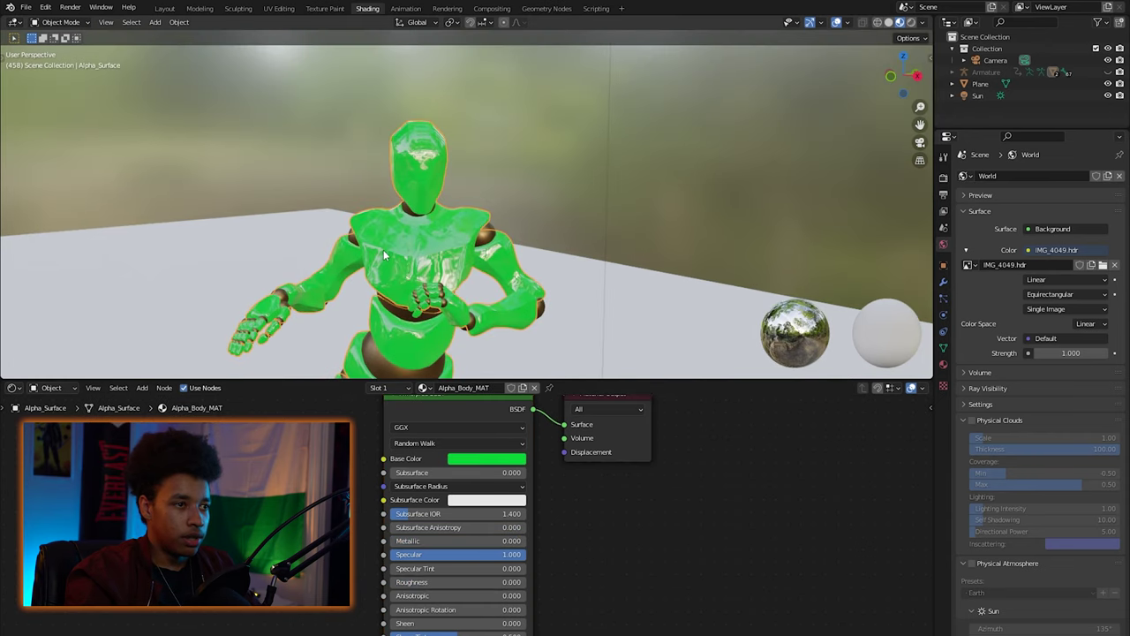
- Set the roughness of the green Alpha_Body_MAT material to 0.145 and inspect the character's surface up close
left_click_drag(447, 585, 468, 585)
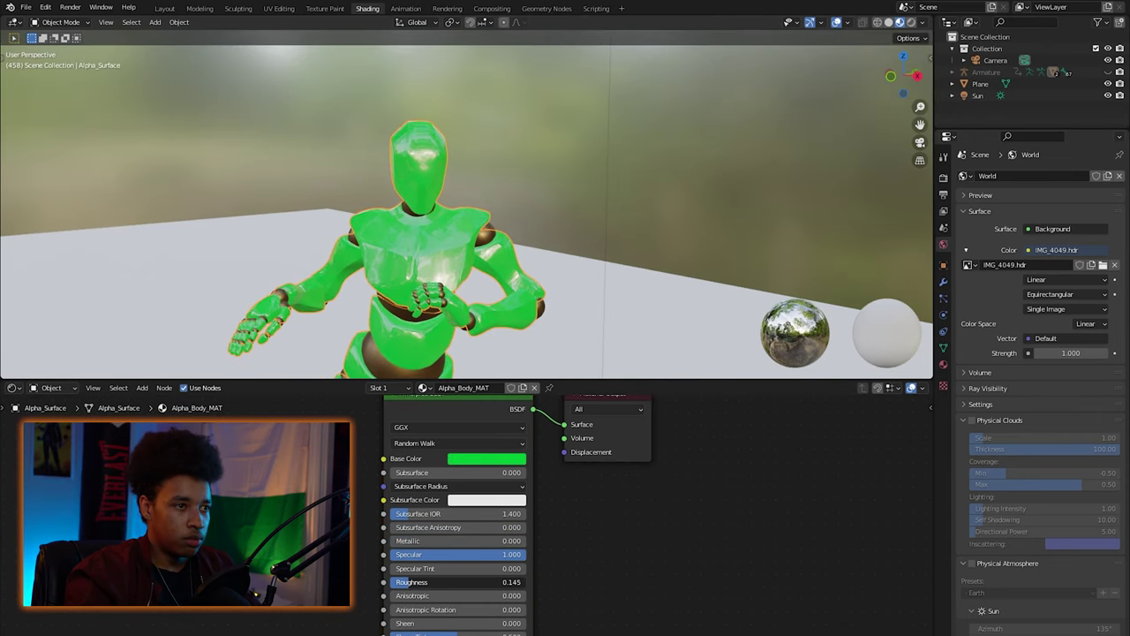
middle_click_drag(424, 238, 456, 213)
scroll(526, 170, "up", 5)
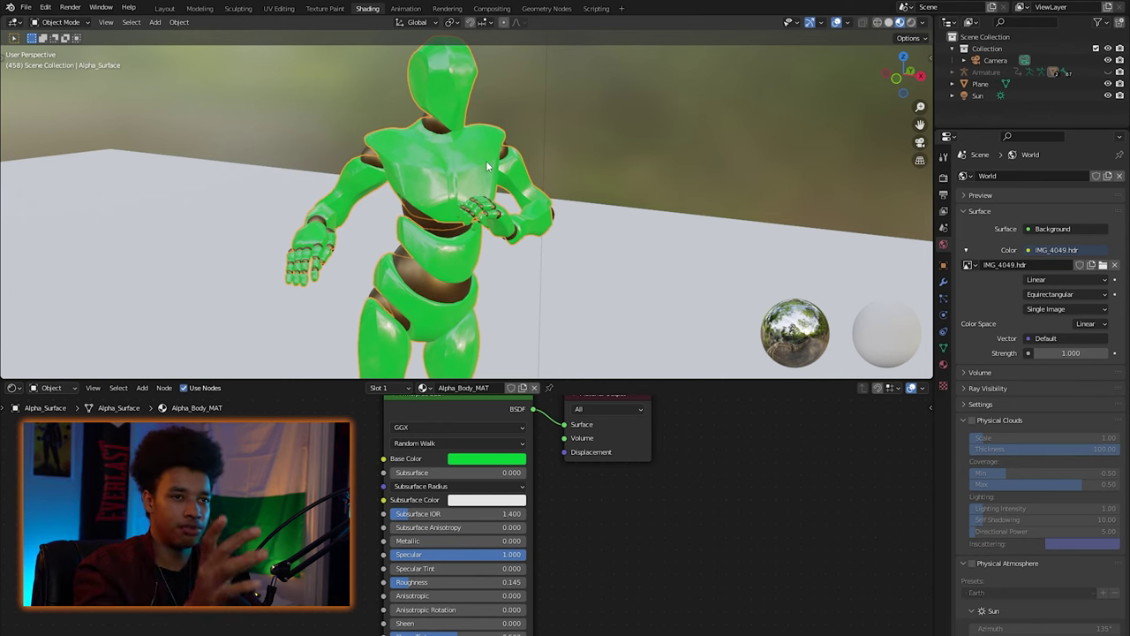
- Select the character's joints and open the base color of Alpha_Joints_MAT for editing
middle_click_drag(486, 160, 465, 183)
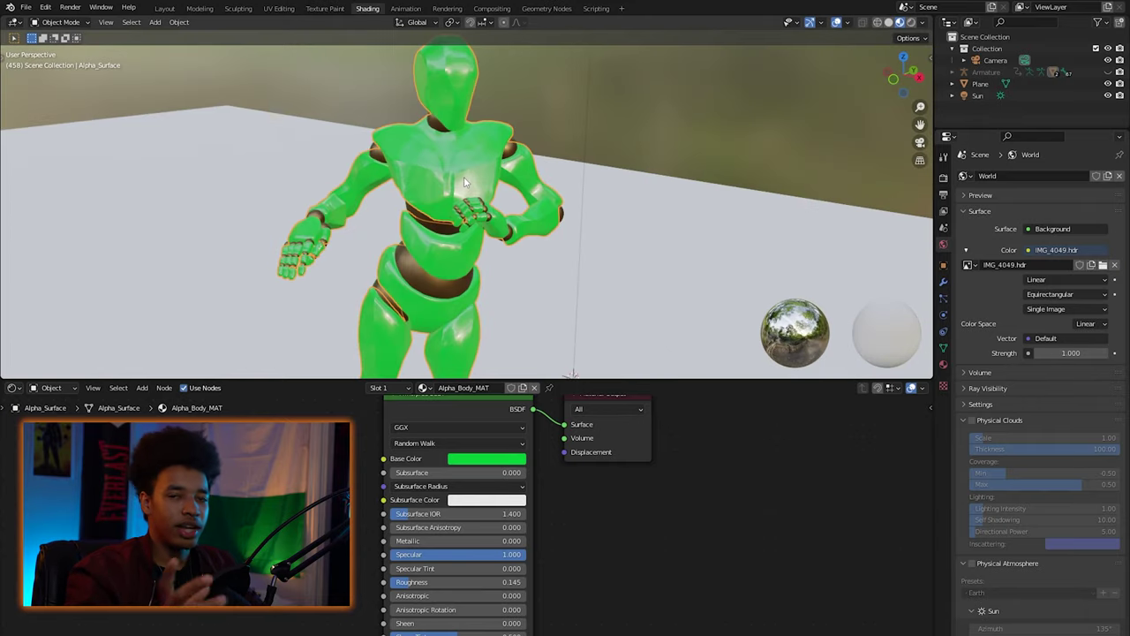
left_click(465, 177)
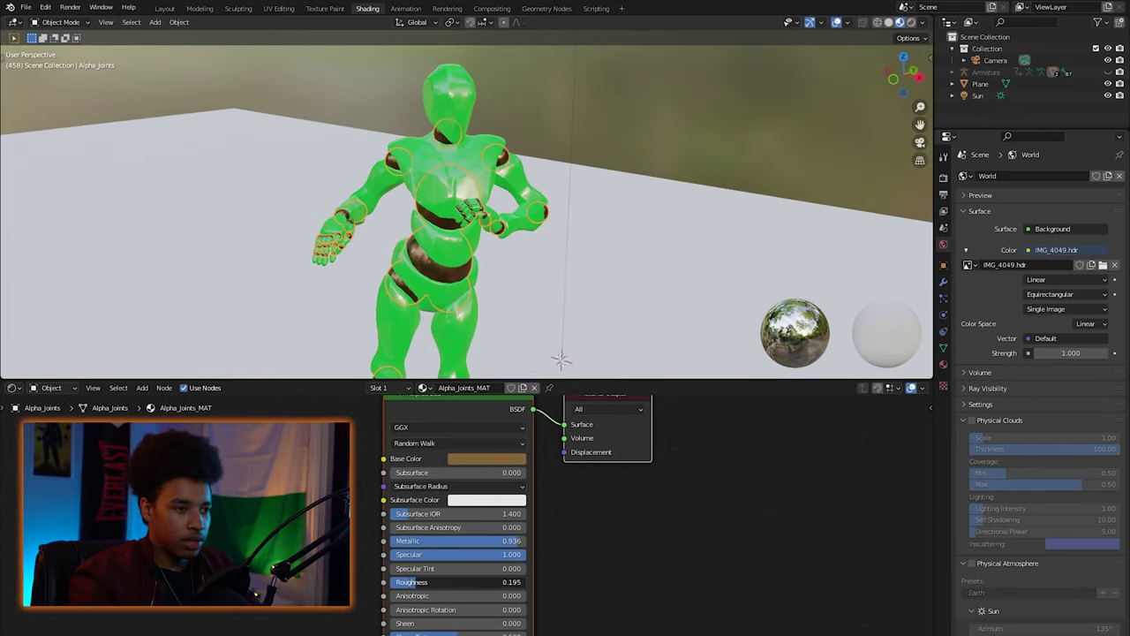
left_click(463, 457)
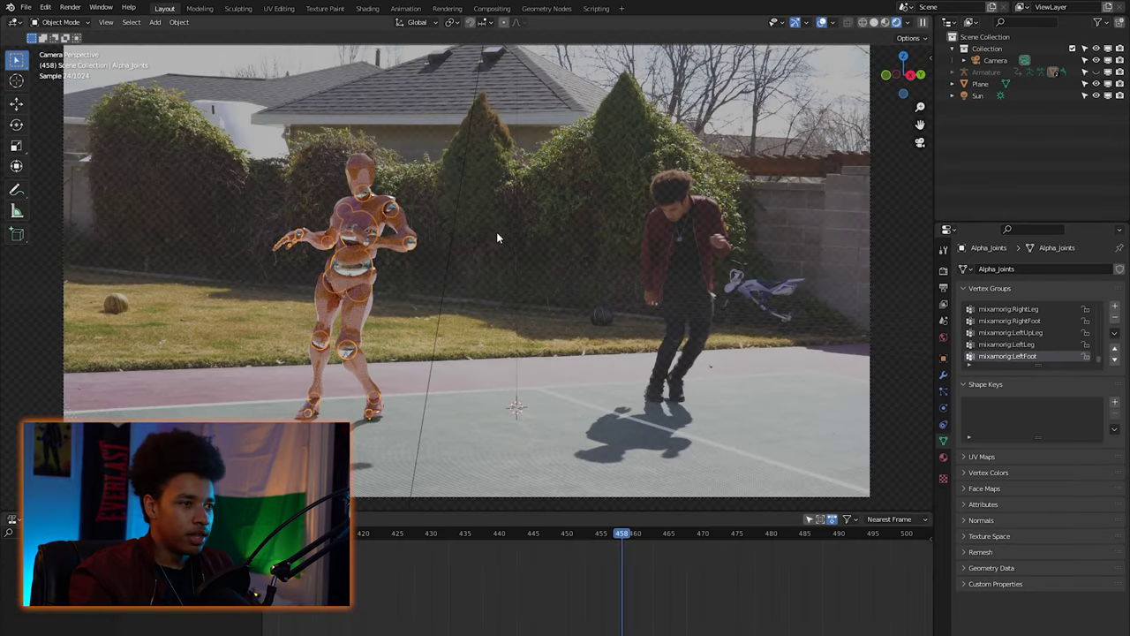
- Examine the HDRI reflections on the character's rendered joints up close and return to the camera view
key("KP_0")
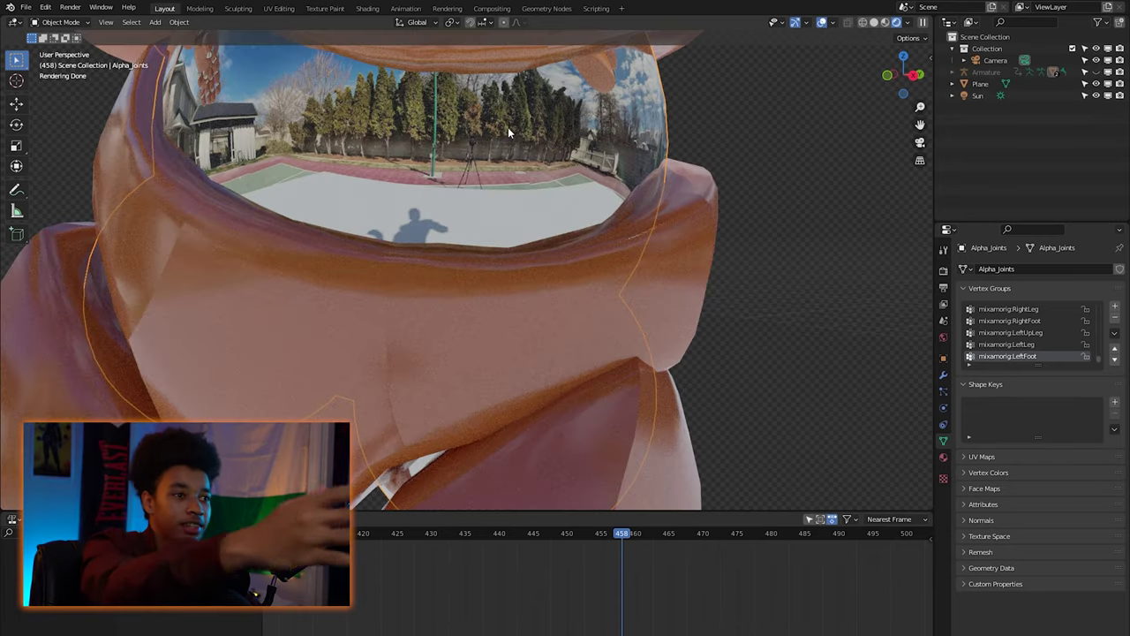
scroll(485, 140, "down", 1)
scroll(484, 139, "down", 2)
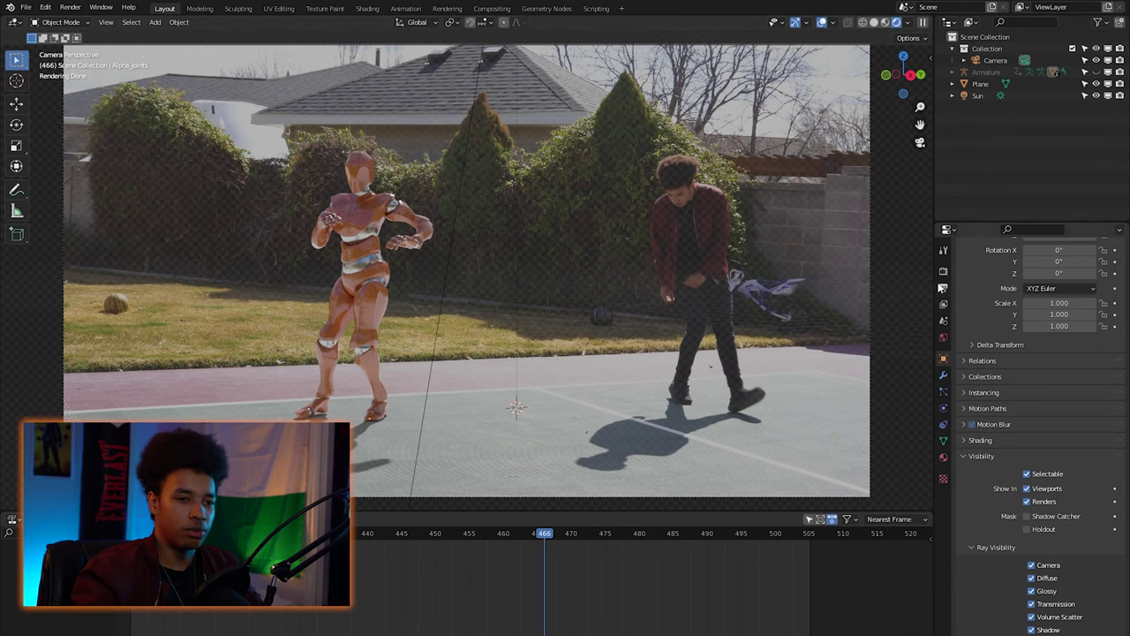
- Enable Motion Blur in the render settings and lower its shutter to 0.21
left_click(943, 288)
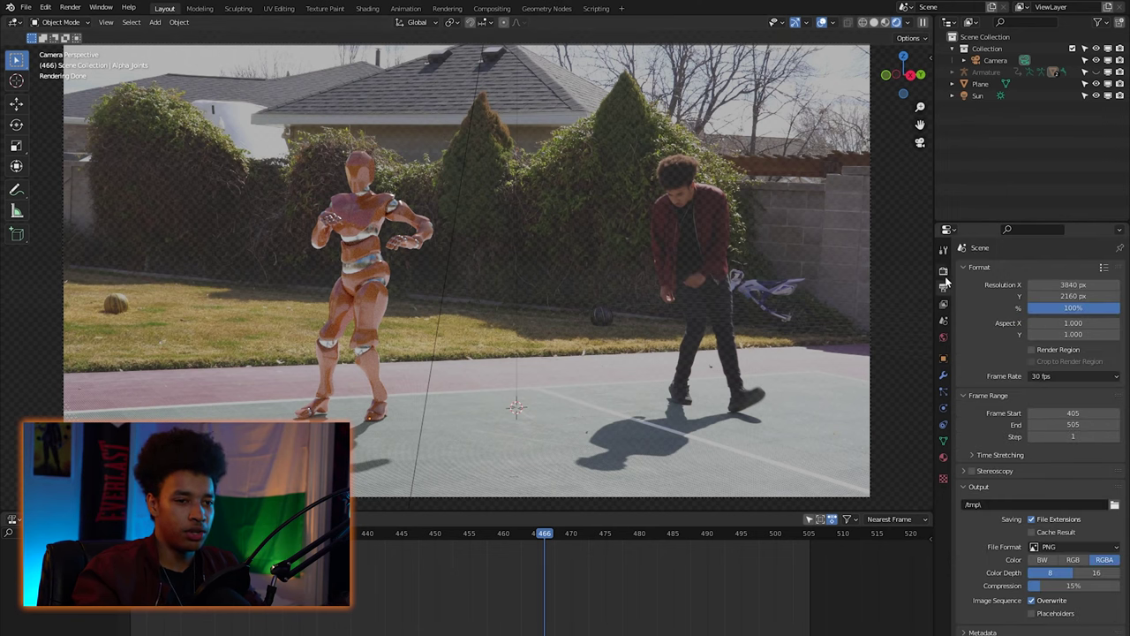
left_click(944, 271)
scroll(981, 468, "down", 3)
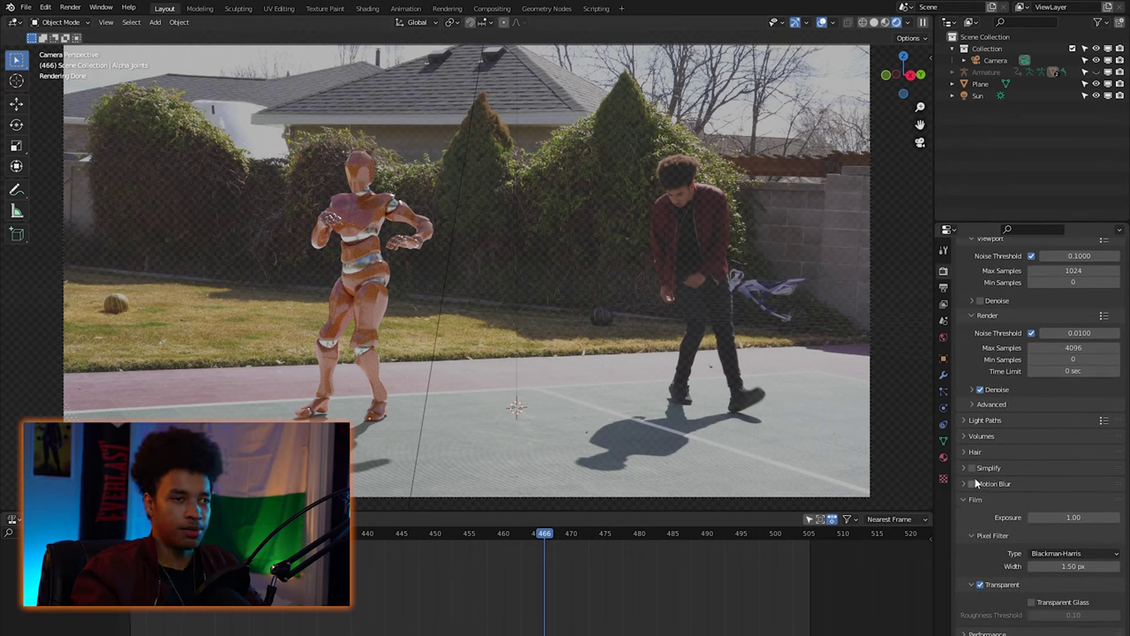
left_click(973, 484)
left_click_drag(1079, 517, 1049, 516)
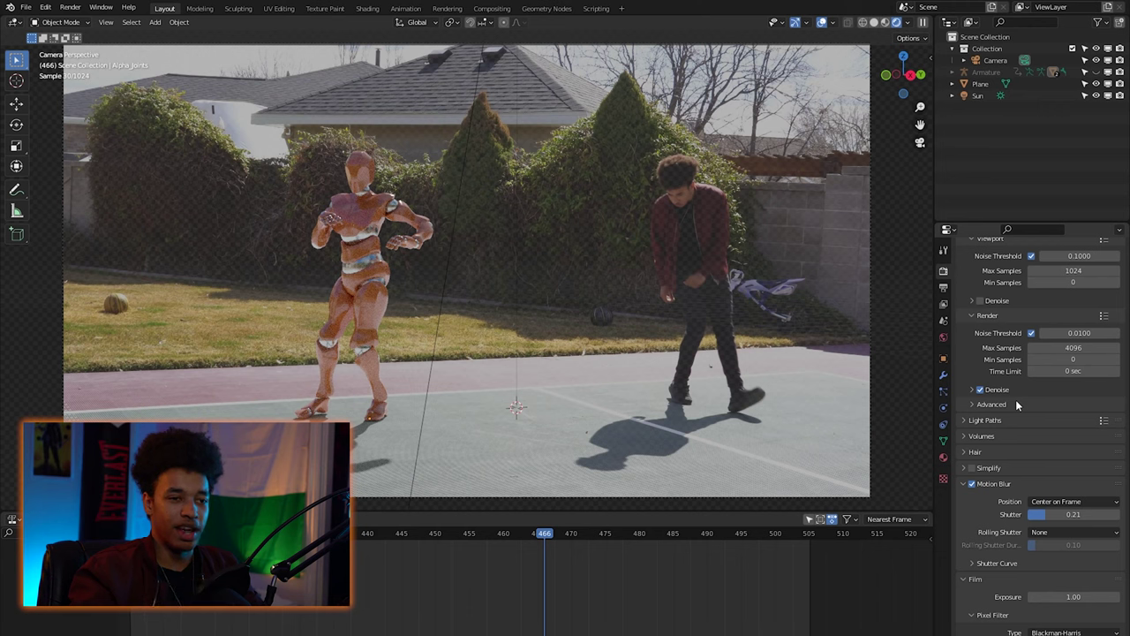
- Toggle Motion Blur to compare the character with and without it, leaving it disabled
left_click(972, 485)
left_click(970, 486)
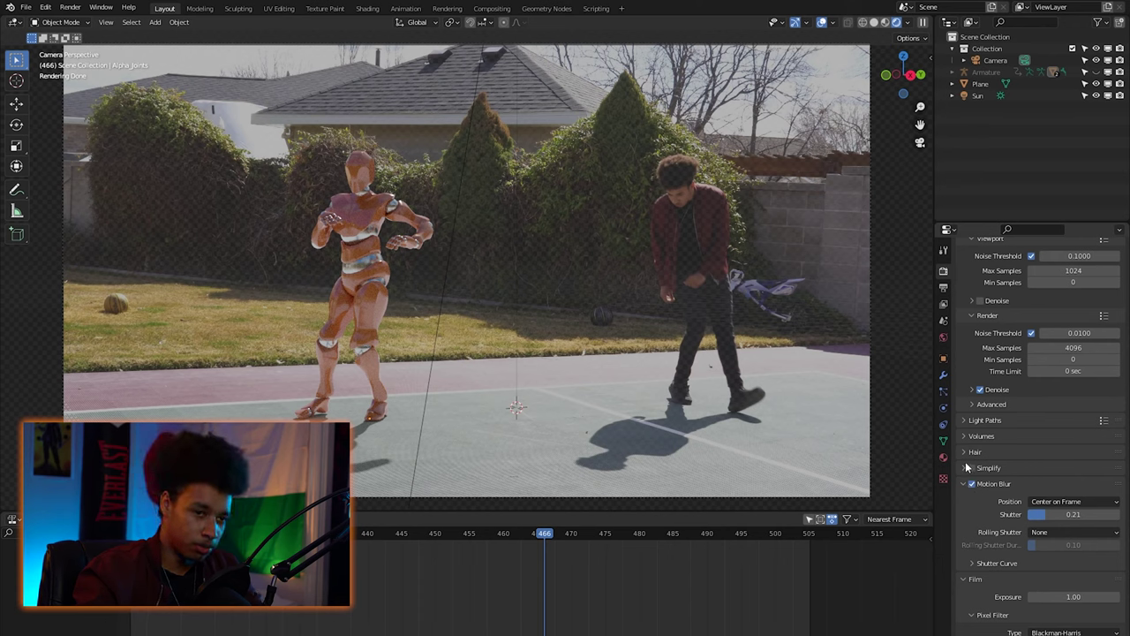
scroll(965, 466, "up", 4)
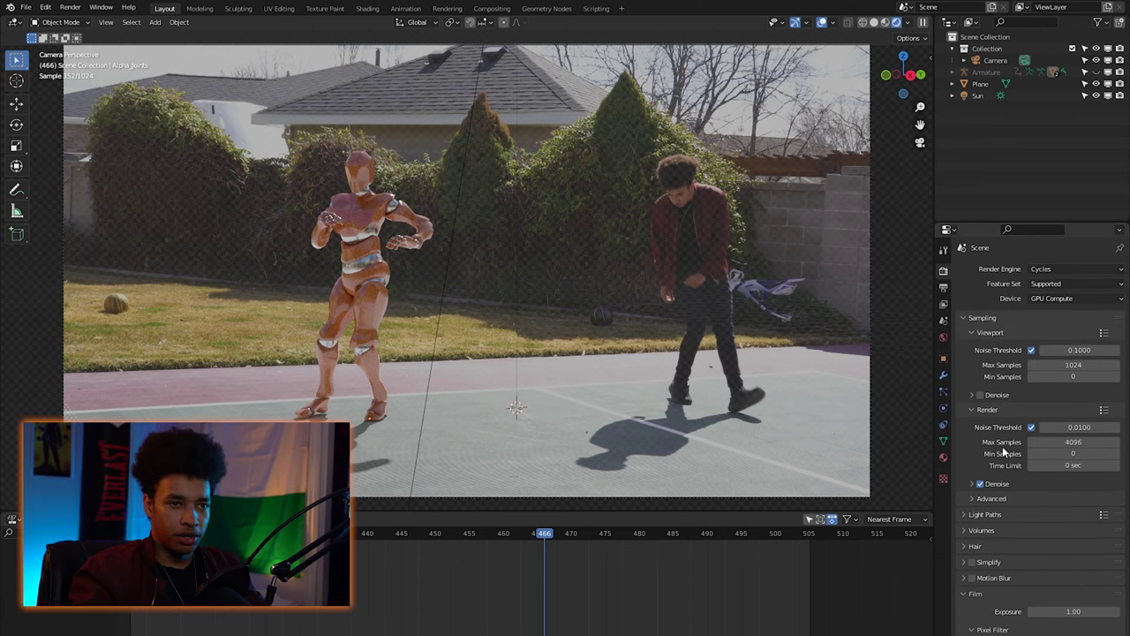
- Set the render output folder to D:\Blender Animations\Blender Tutorial_1 and render the animation as PNG frames
left_click(944, 288)
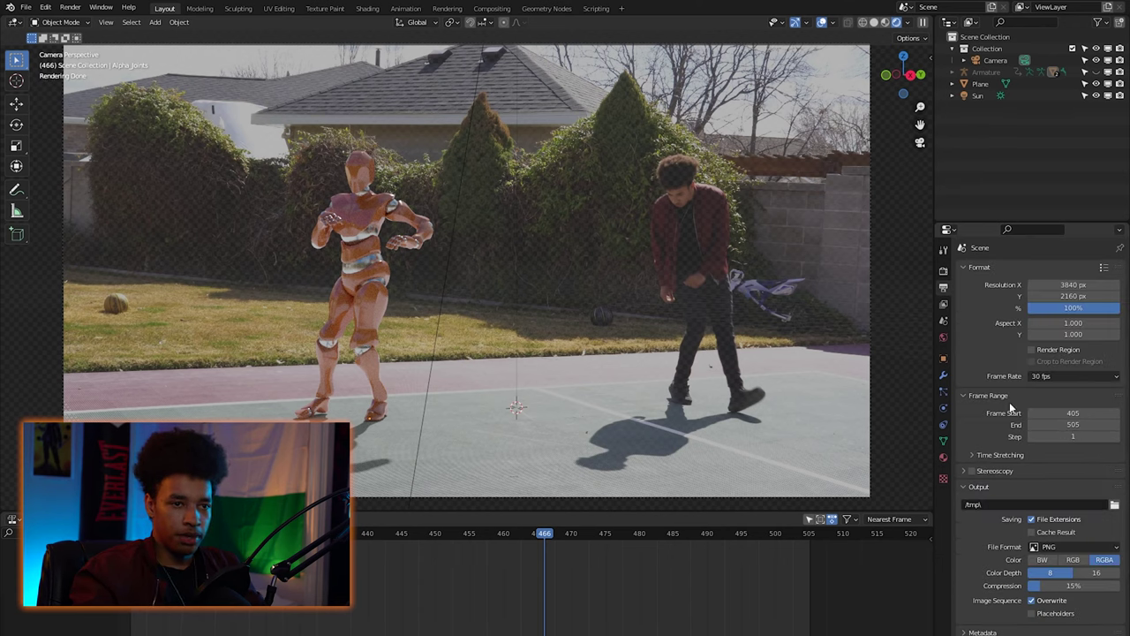
left_click(1114, 505)
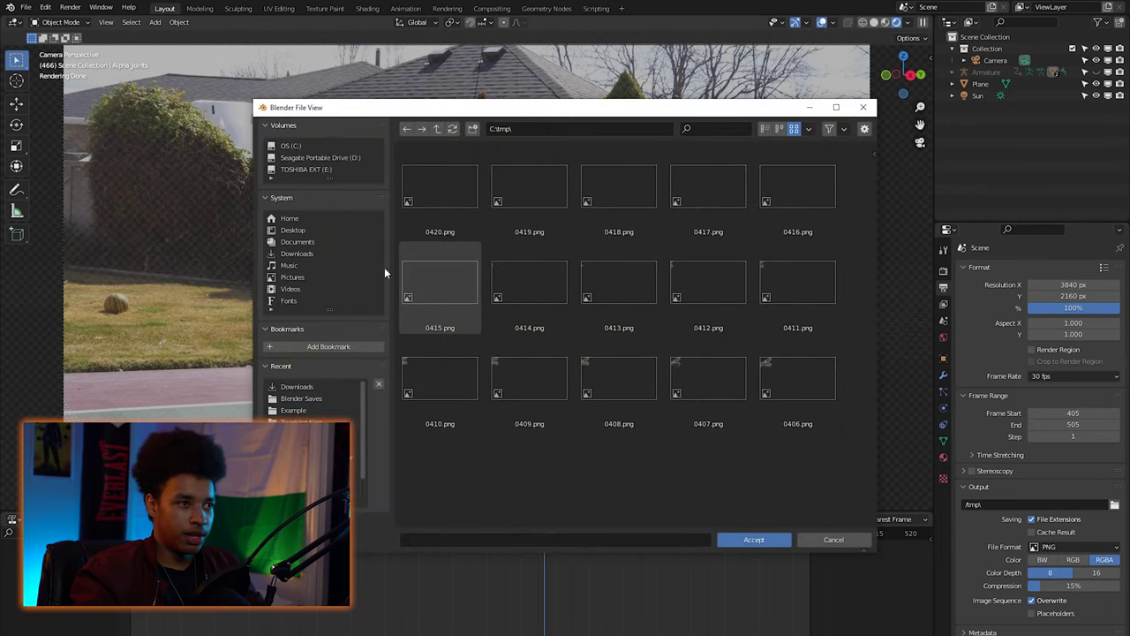
left_click(351, 156)
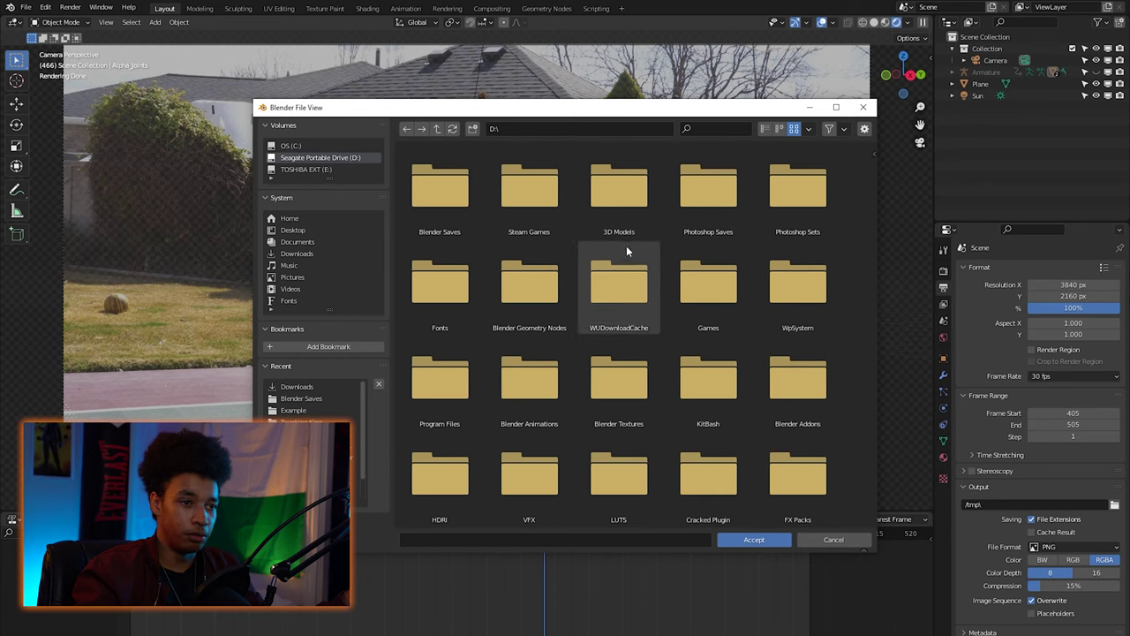
double_click(537, 401)
left_click(771, 540)
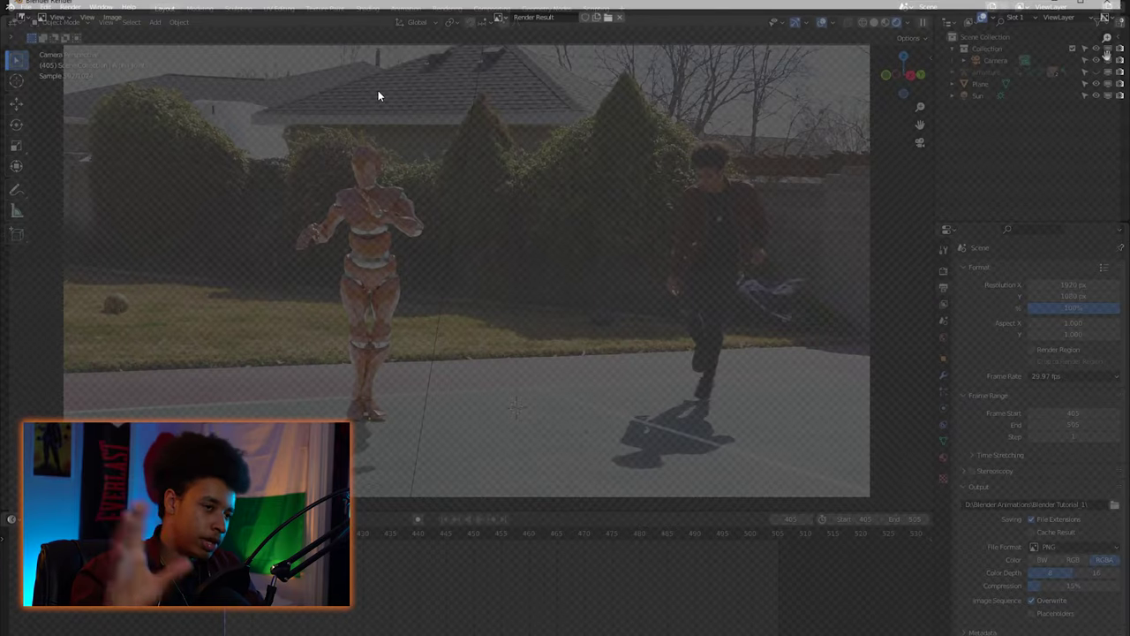
key("ctrl+F12")
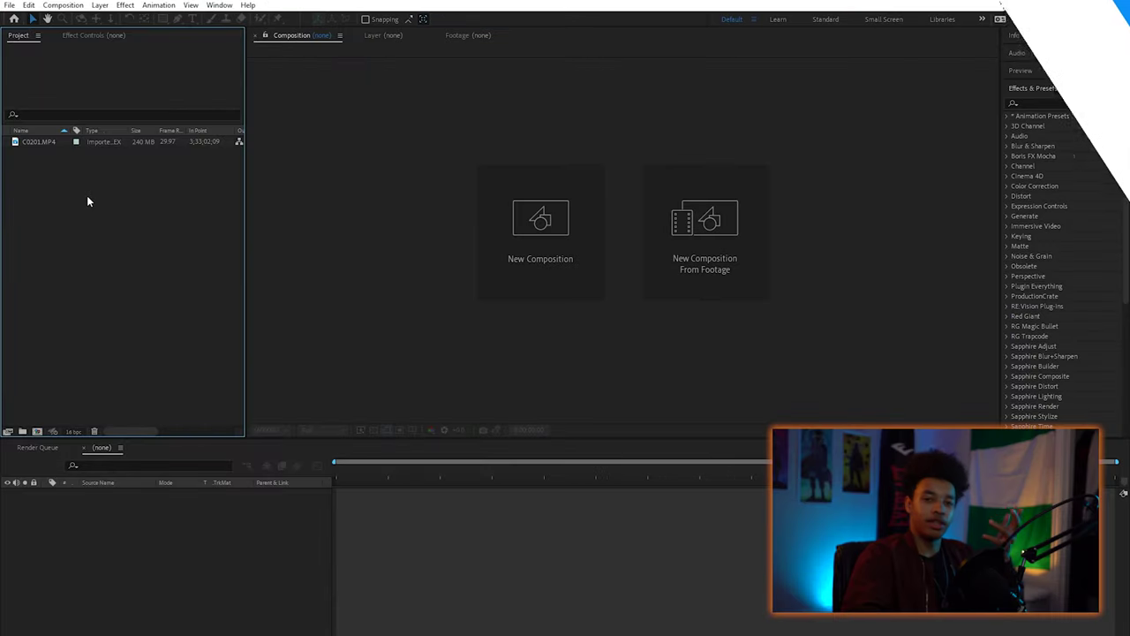
- Switch to After Effects and create a new composition from the C0201.MP4 footage
left_click(14, 141)
left_click(37, 433)
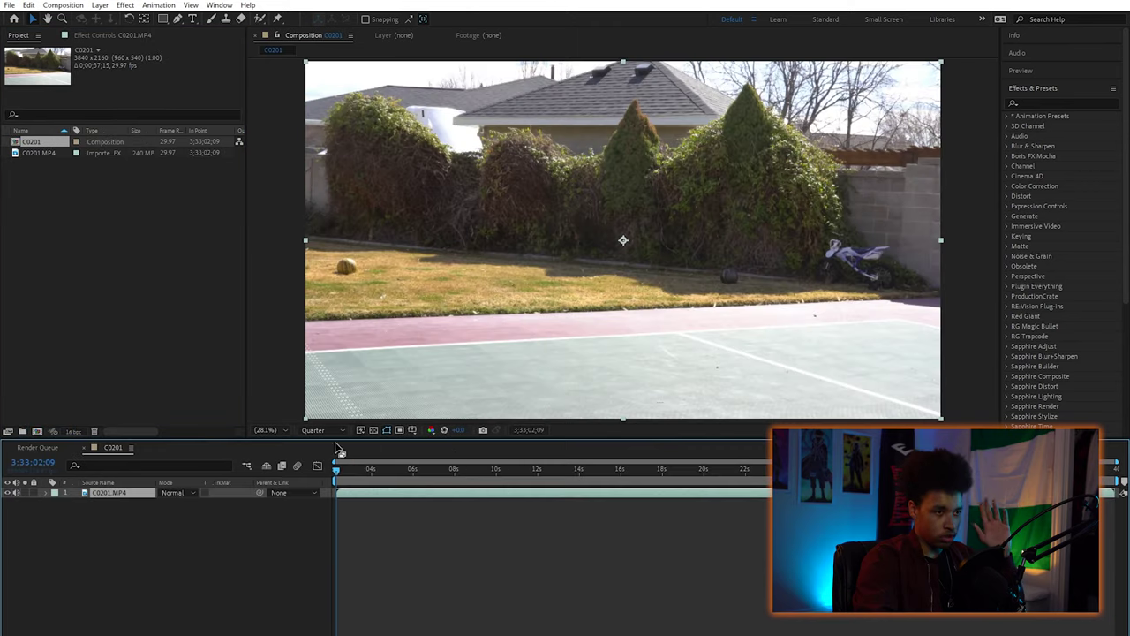
left_click(258, 510)
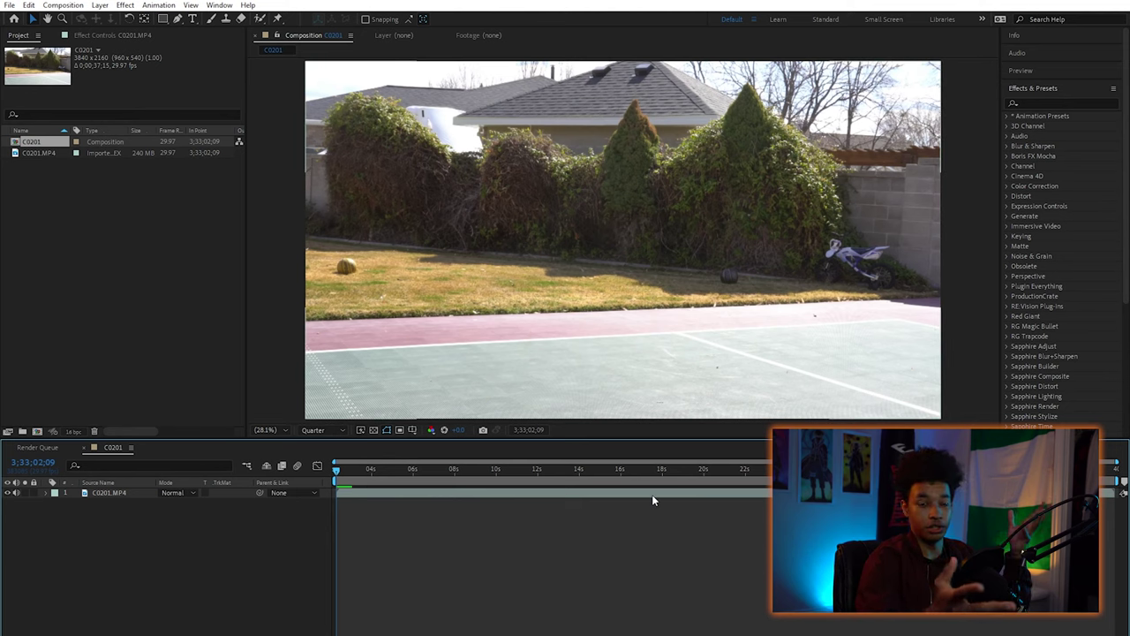
- Trim the C0201.MP4 layer so its footage starts from the 3;33;15;21 frame, aligned with the composition's beginning
left_click(651, 495)
left_click(361, 469)
left_click_drag(365, 466, 616, 472)
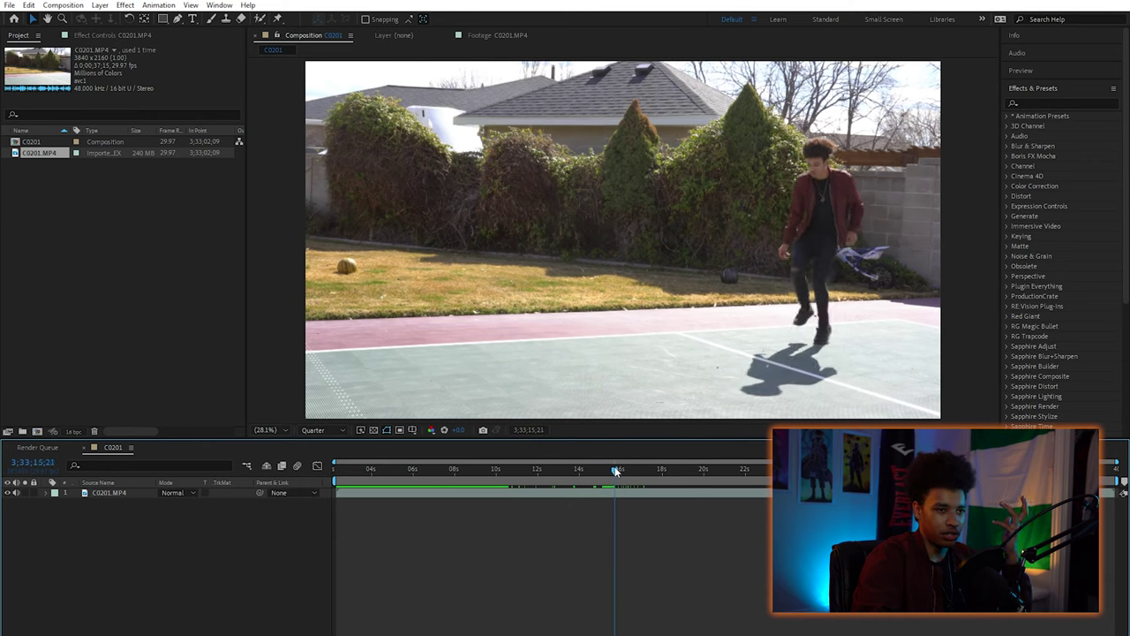
left_click(499, 498)
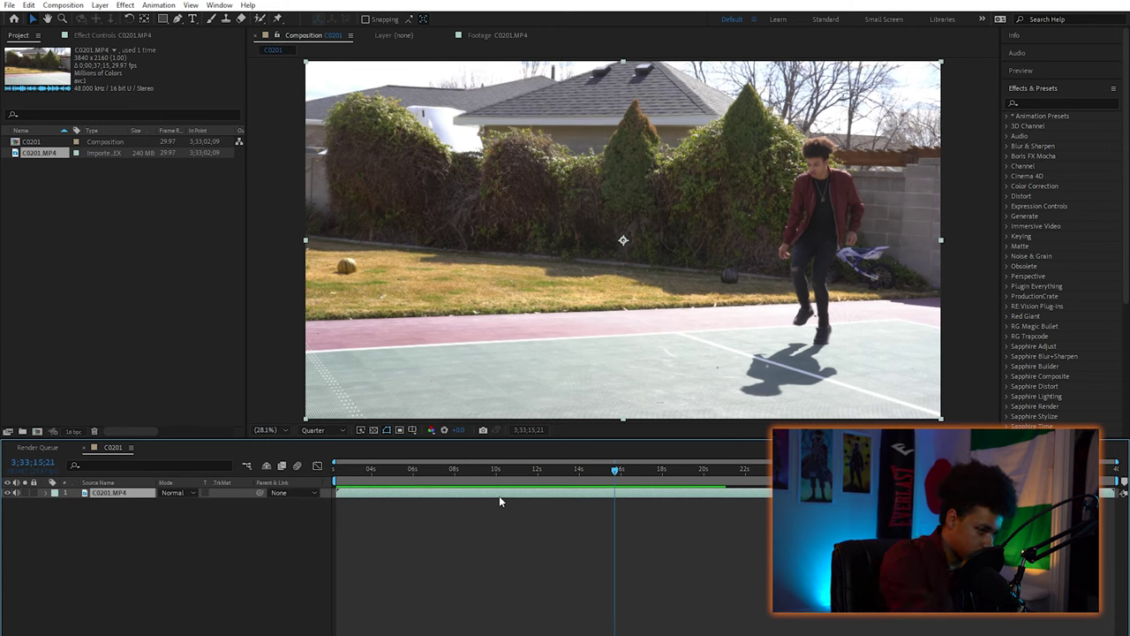
key("ctrl+alt+r")
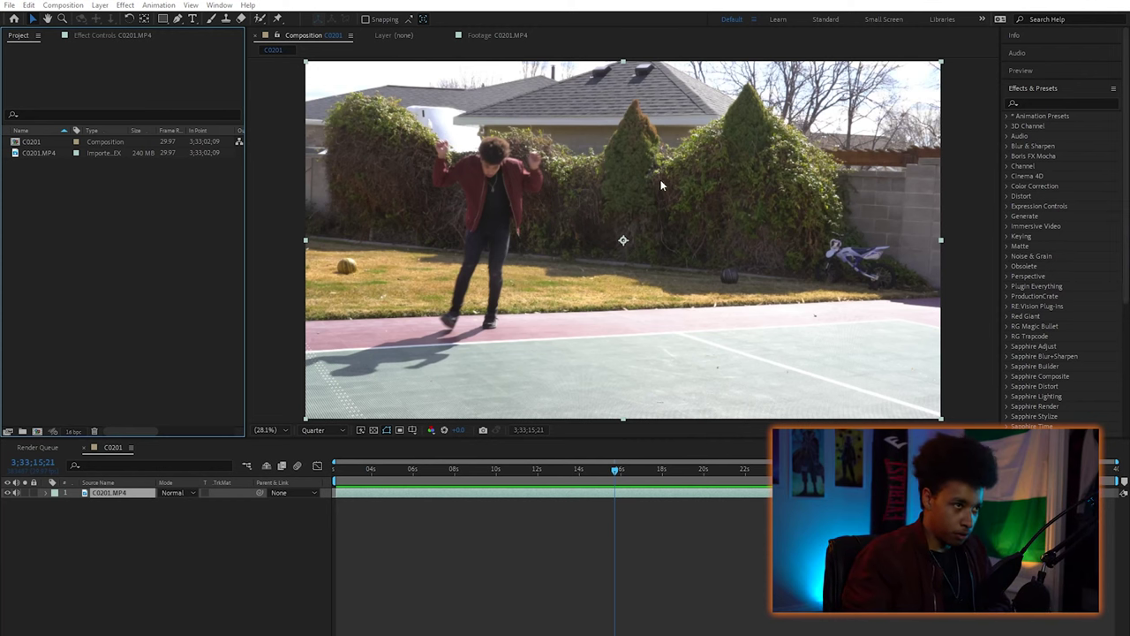
- Import the rendered frames from the Blender Tutorial_1 folder as a PNG sequence starting with 0405
key("ctrl+i")
left_click(472, 90)
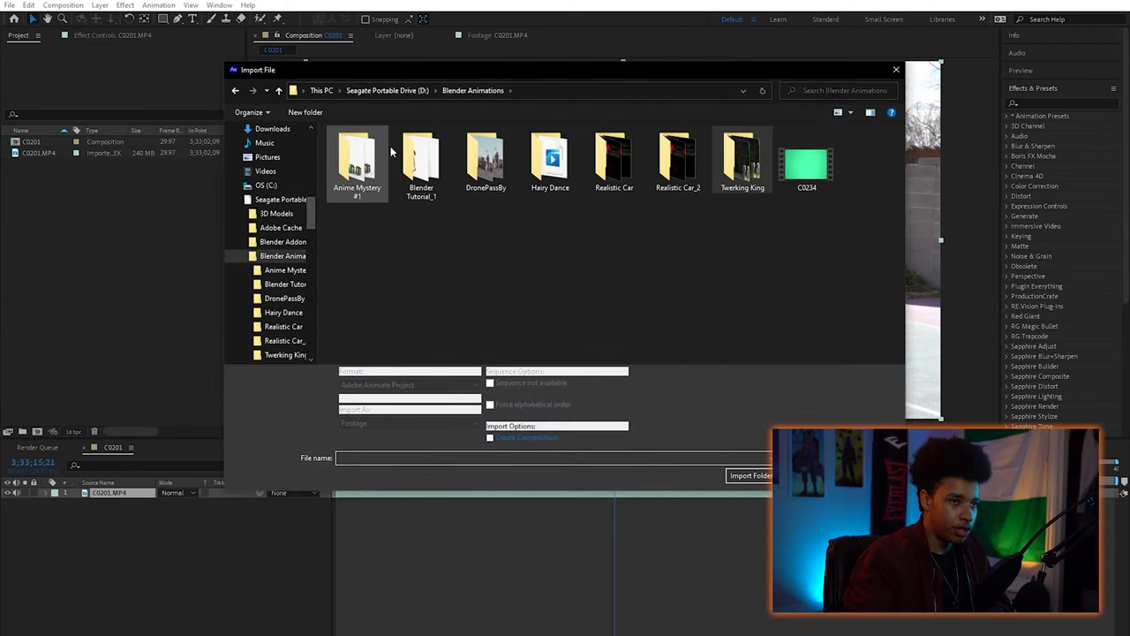
double_click(421, 168)
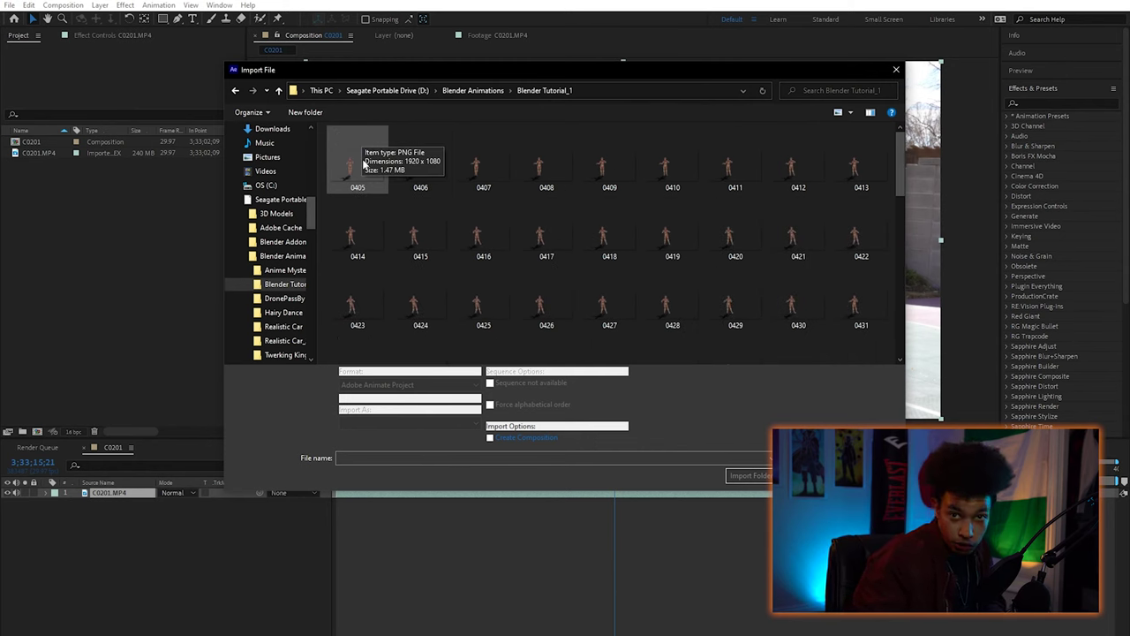
left_click(363, 164)
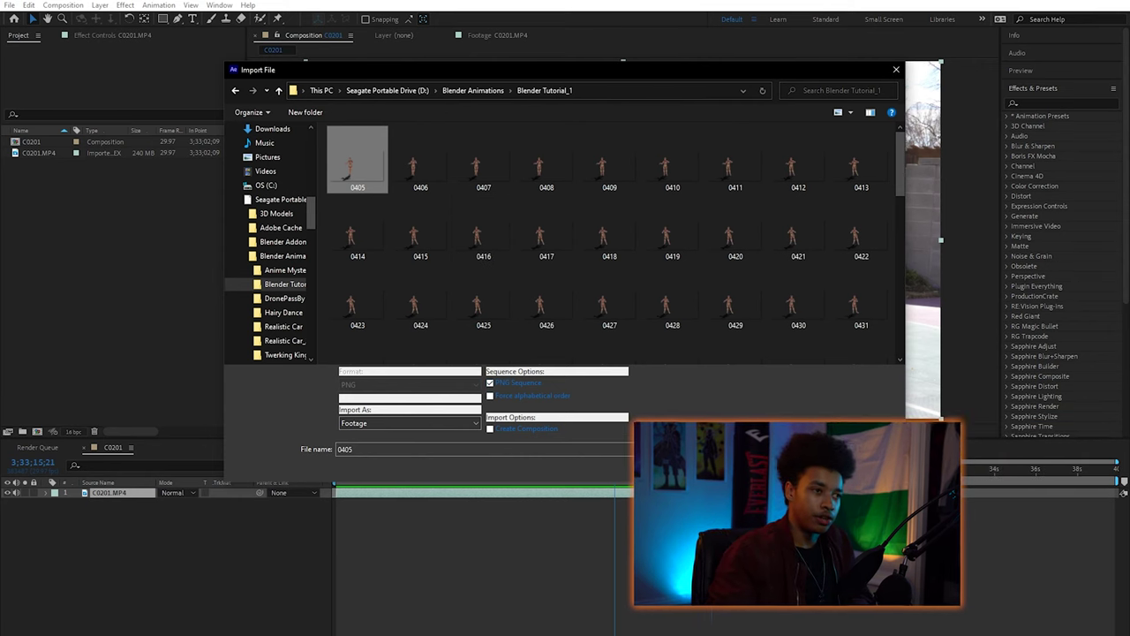
left_click(811, 467)
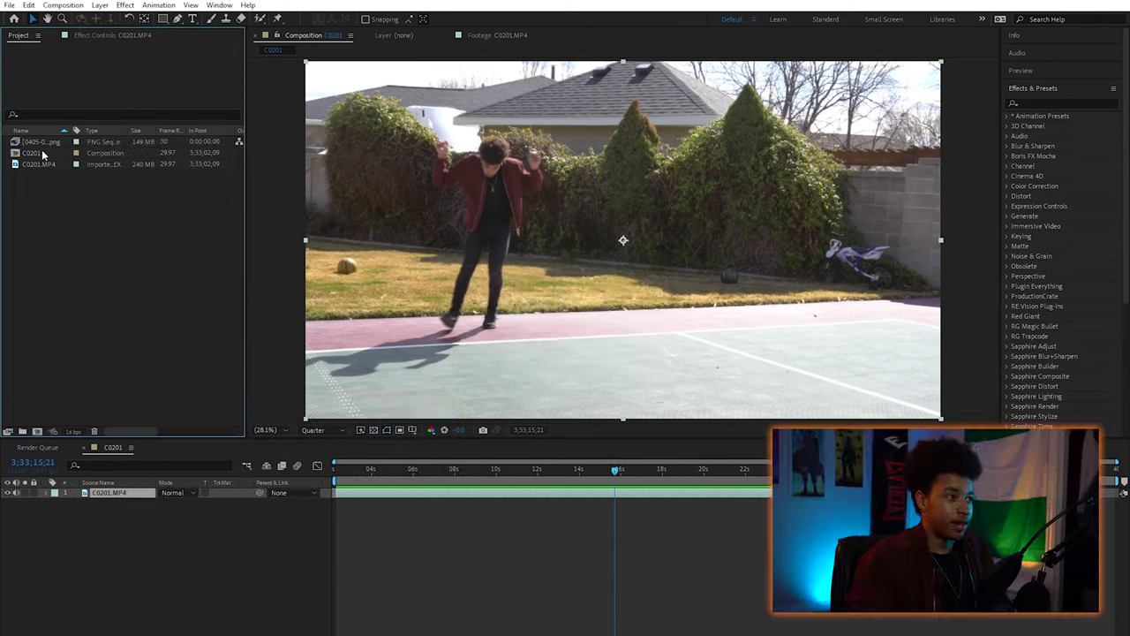
- Place the [0405-0505].png sequence above the C0201.MP4 layer in the composition and preview it
left_click_drag(44, 144, 121, 501)
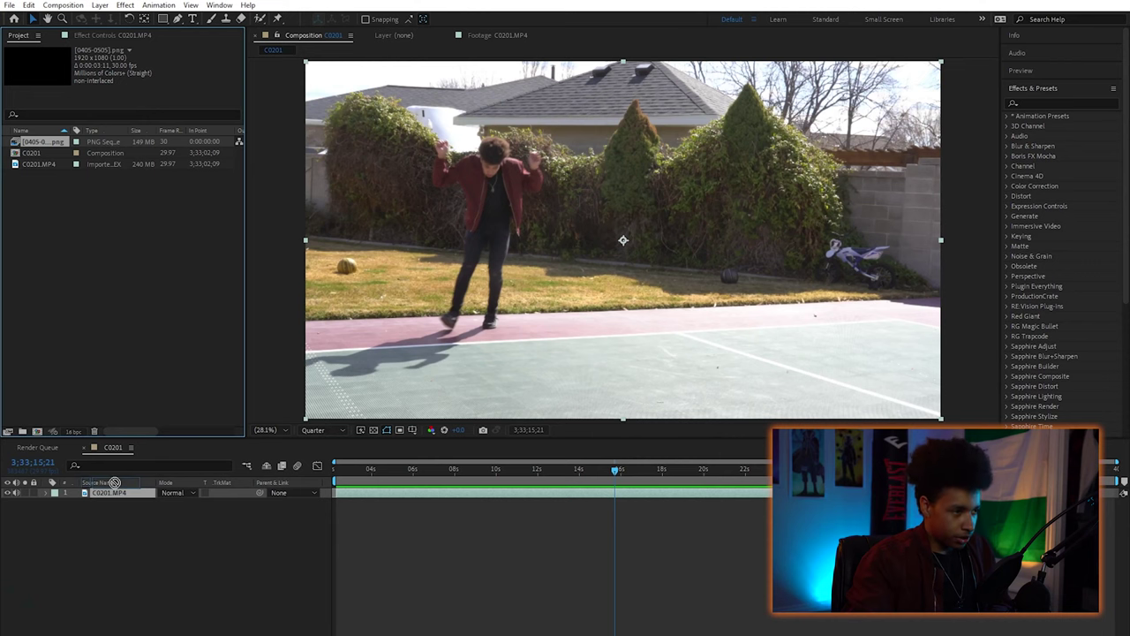
left_click_drag(115, 488, 116, 491)
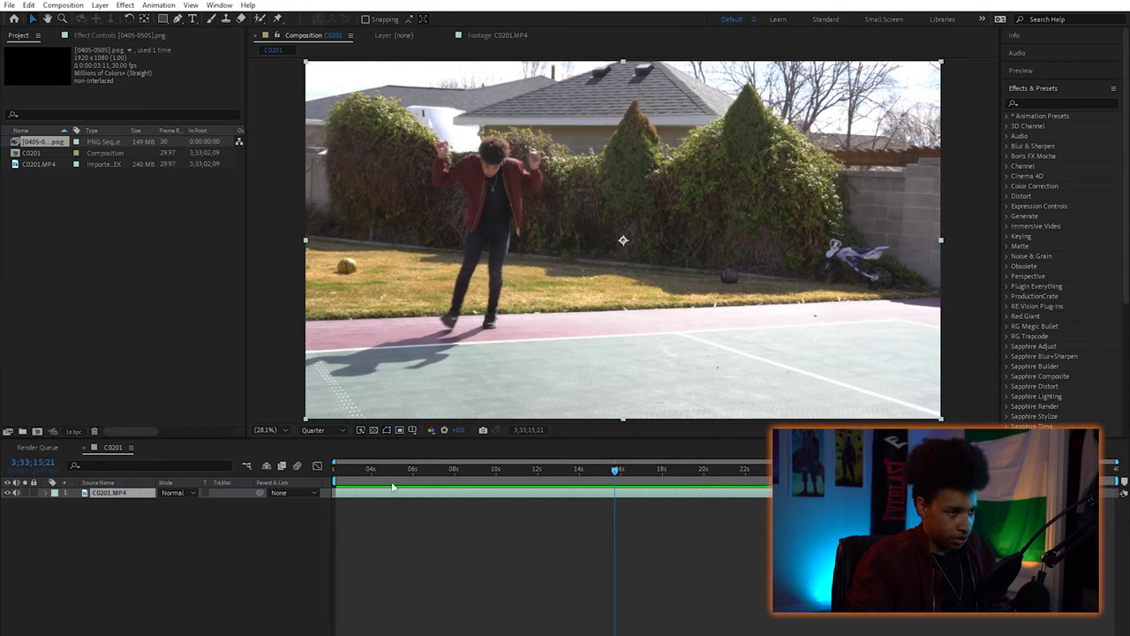
left_click(635, 497)
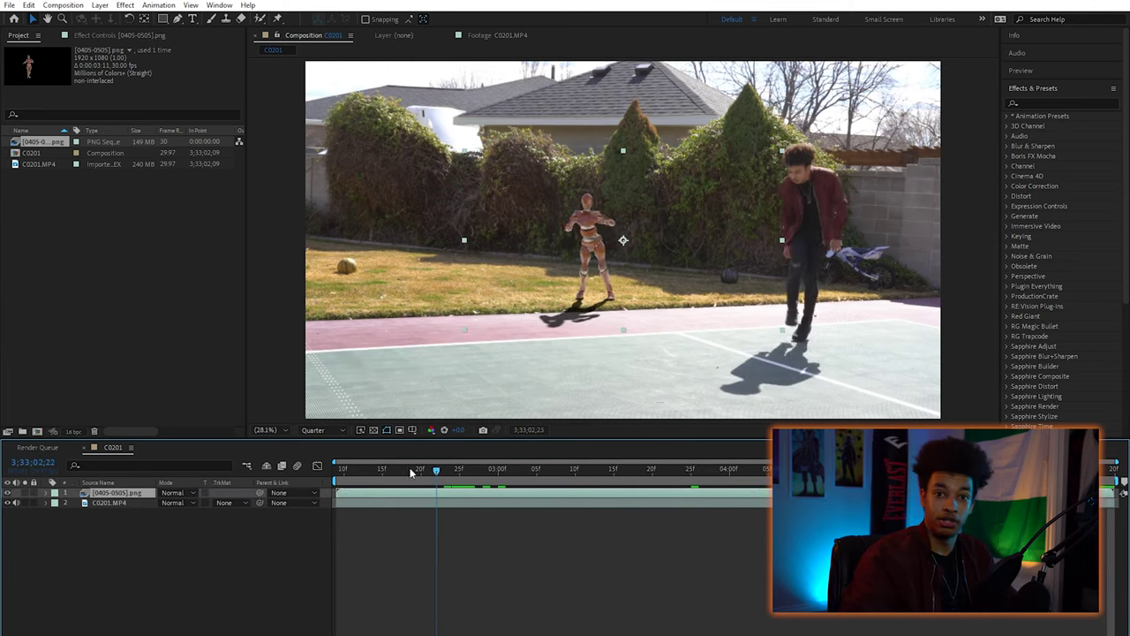
key("space")
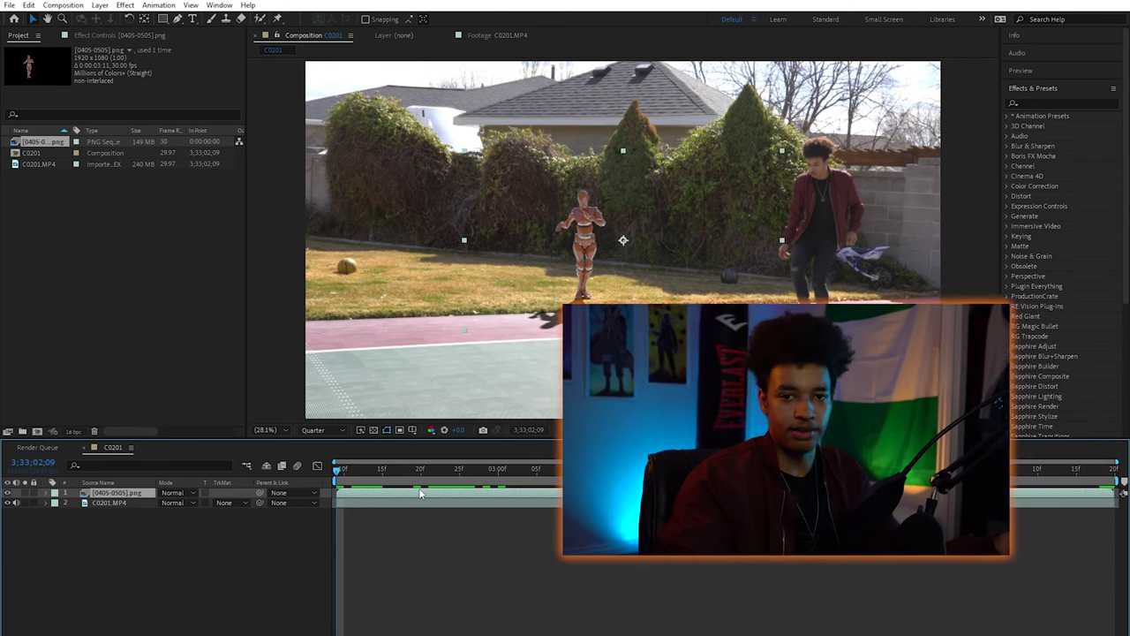
- Fit the [0405-0505].png layer to the composition size
right_click(420, 493)
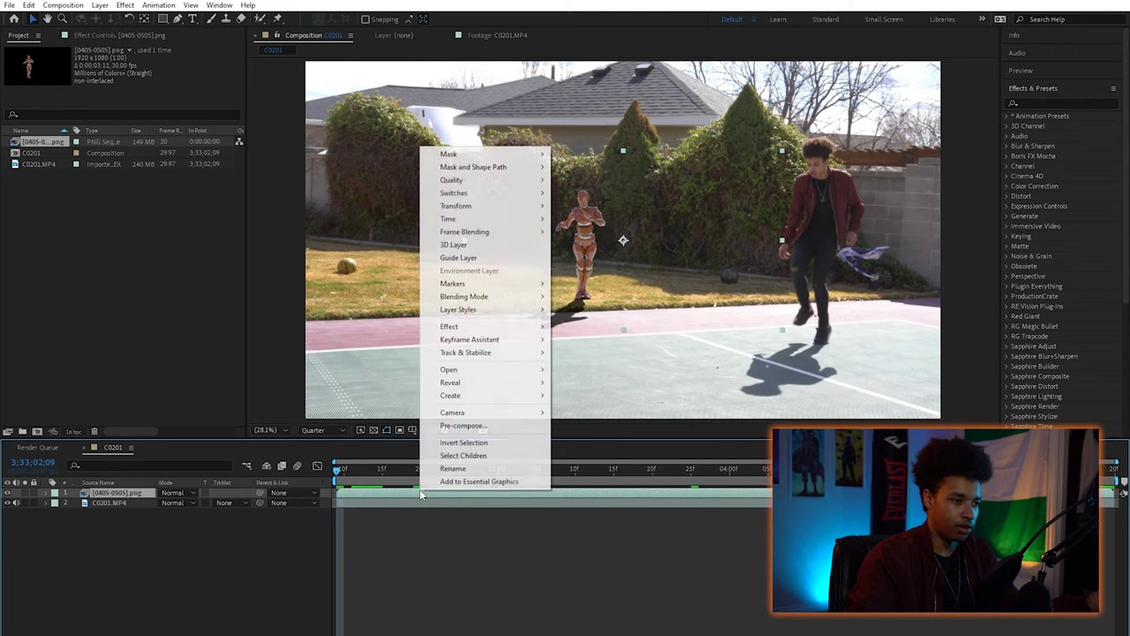
mouse_move(525, 208)
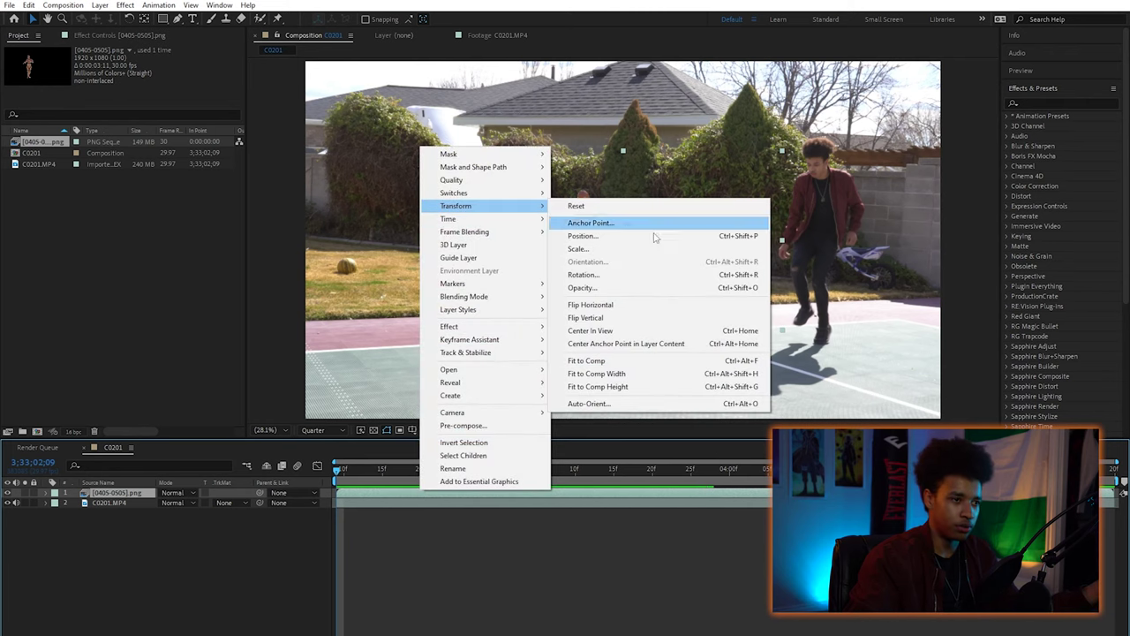
left_click(588, 360)
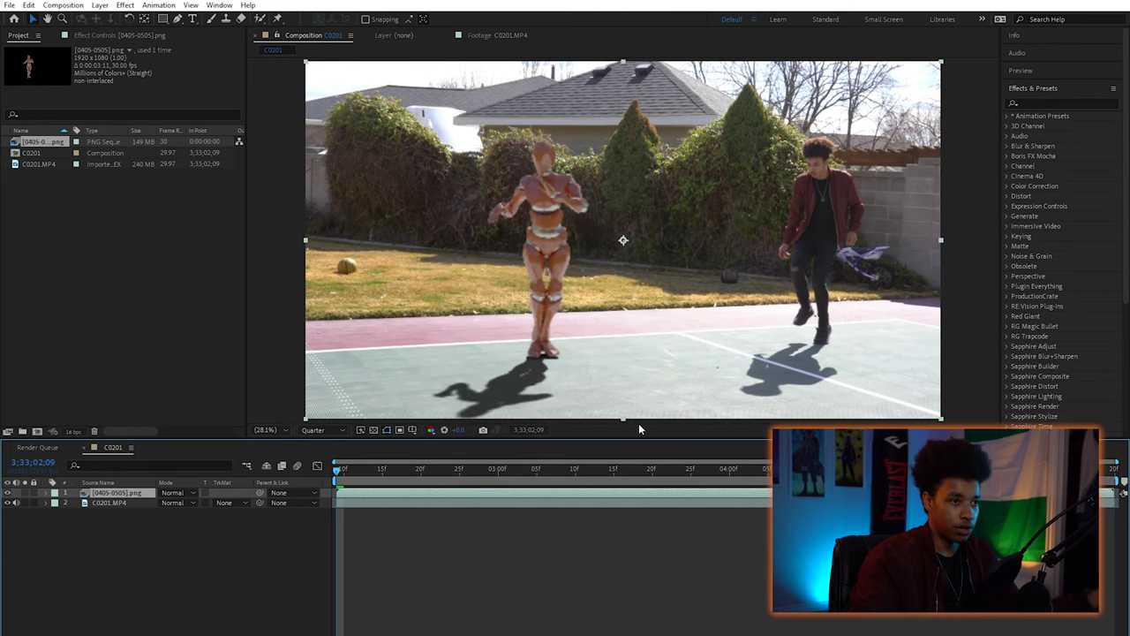
- Set the composition preview resolution to Full and play back the character over the footage
left_click(567, 581)
left_click(322, 431)
left_click(327, 457)
key("space")
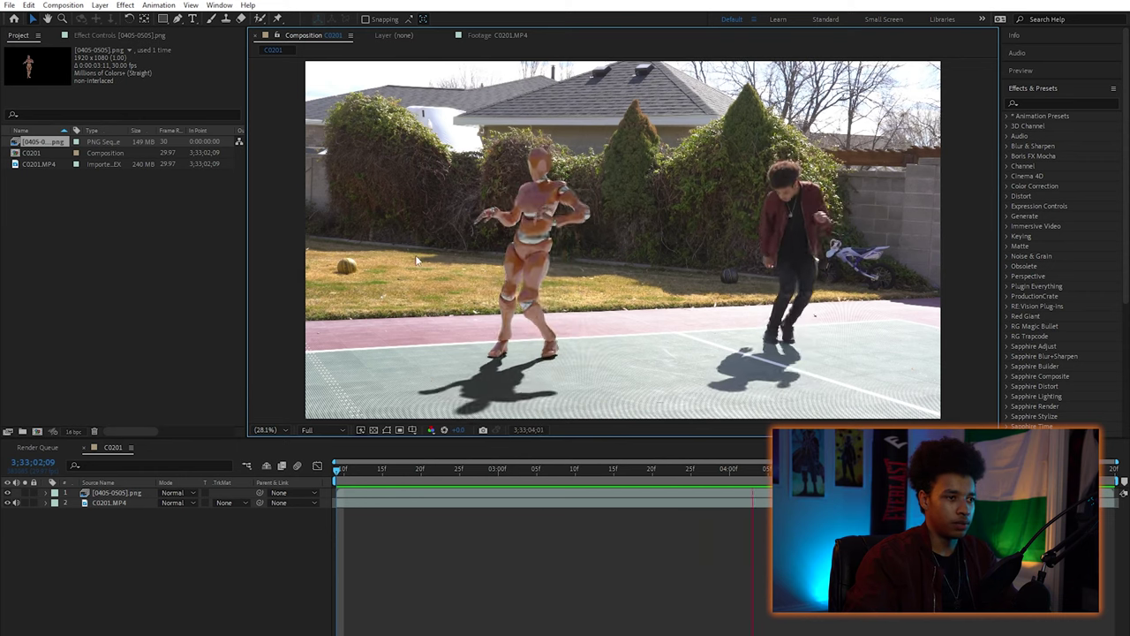
key("space")
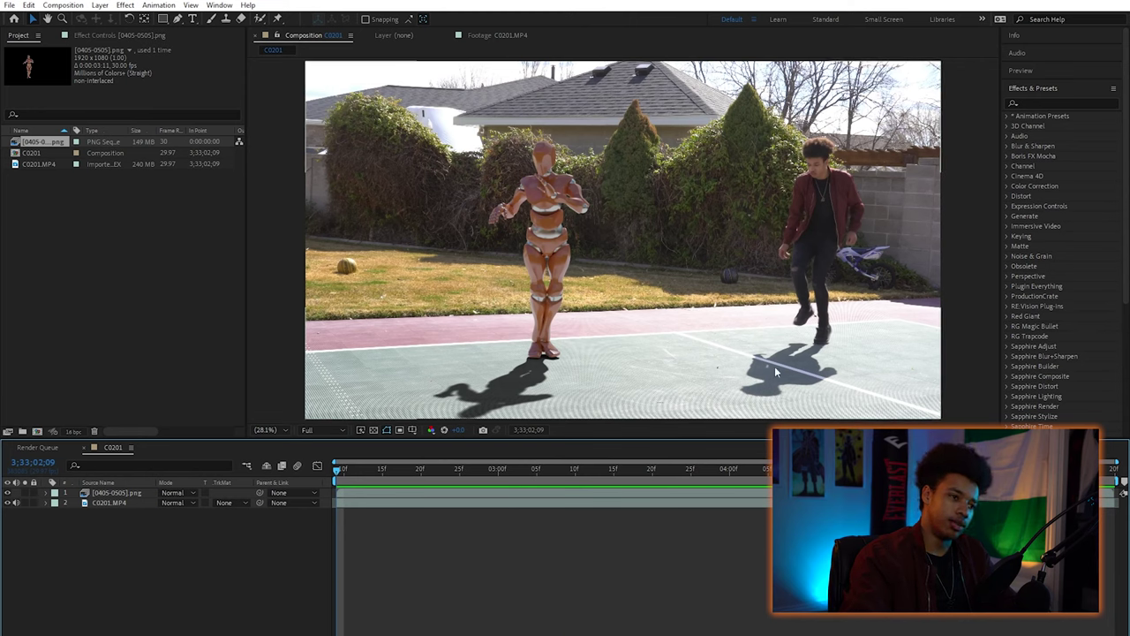
- Try duplicating the [0405-0505].png layer to darken the character's shadow and undo the duplication
left_click(354, 489)
key("ctrl+d")
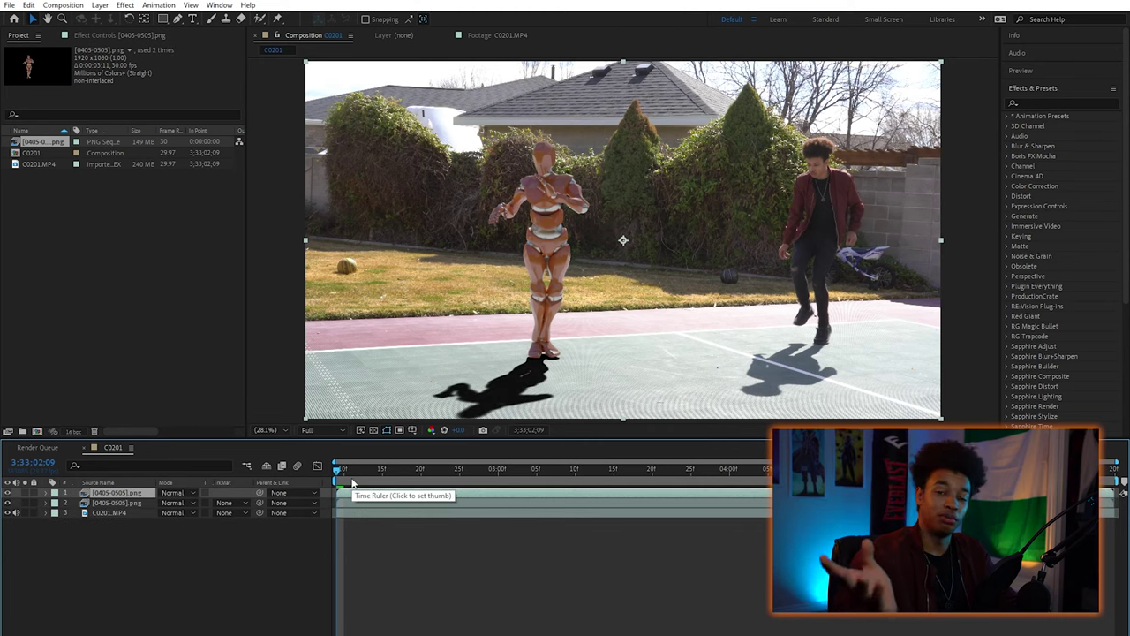
key("ctrl+z")
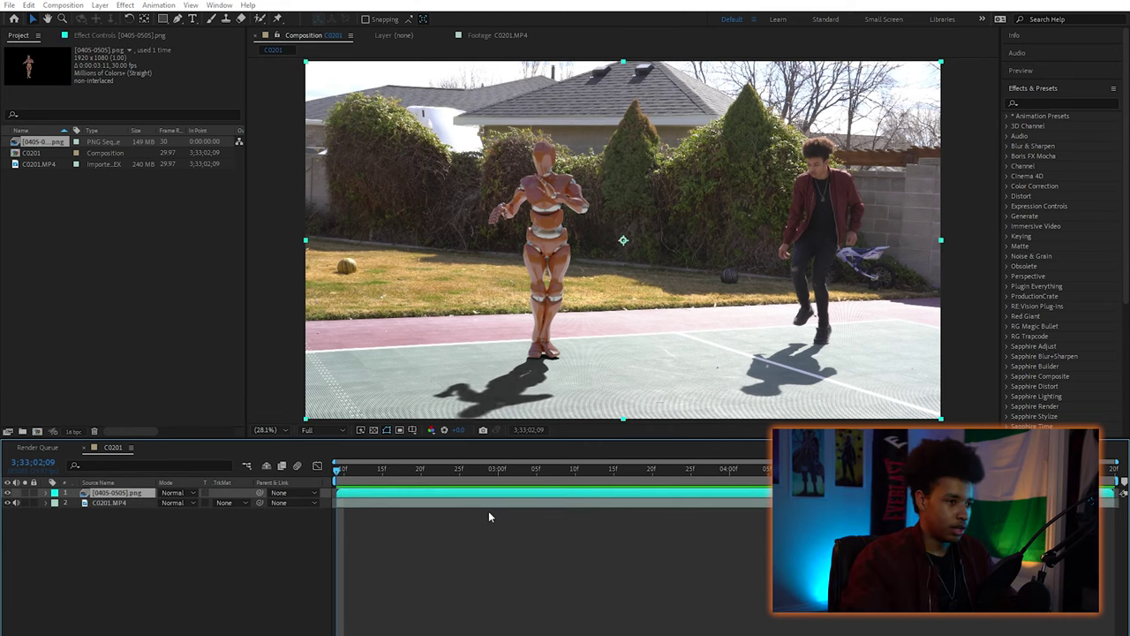
- Pre-compose the [0405-0505].png layer with all attributes moved into the new composition and name the layer Animation
key("ctrl+shift+c")
left_click(466, 340)
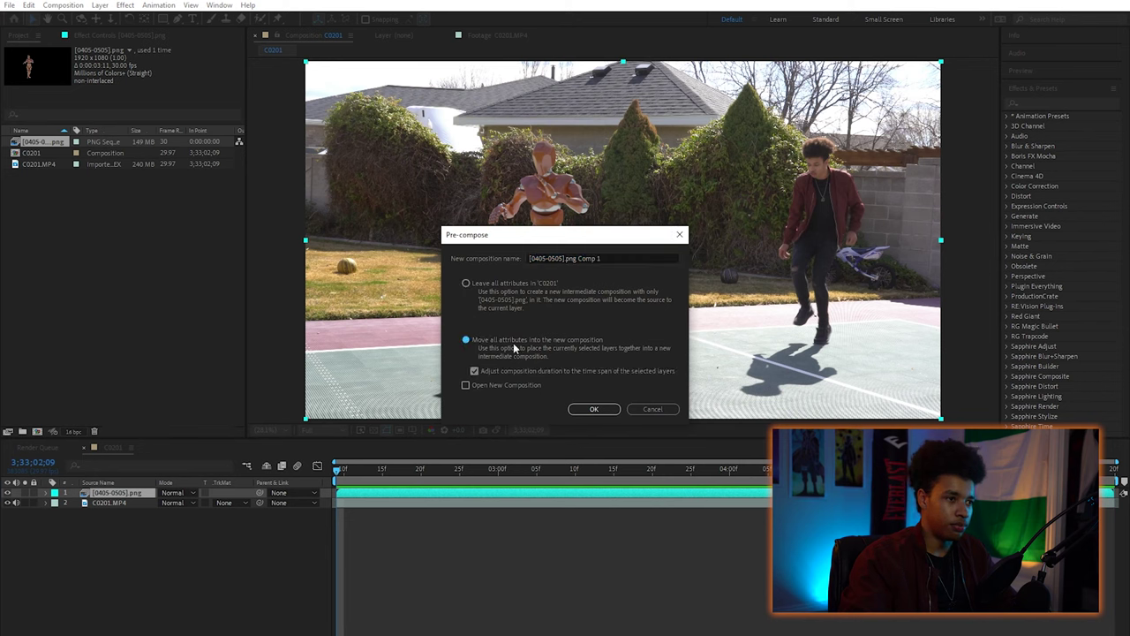
left_click(595, 409)
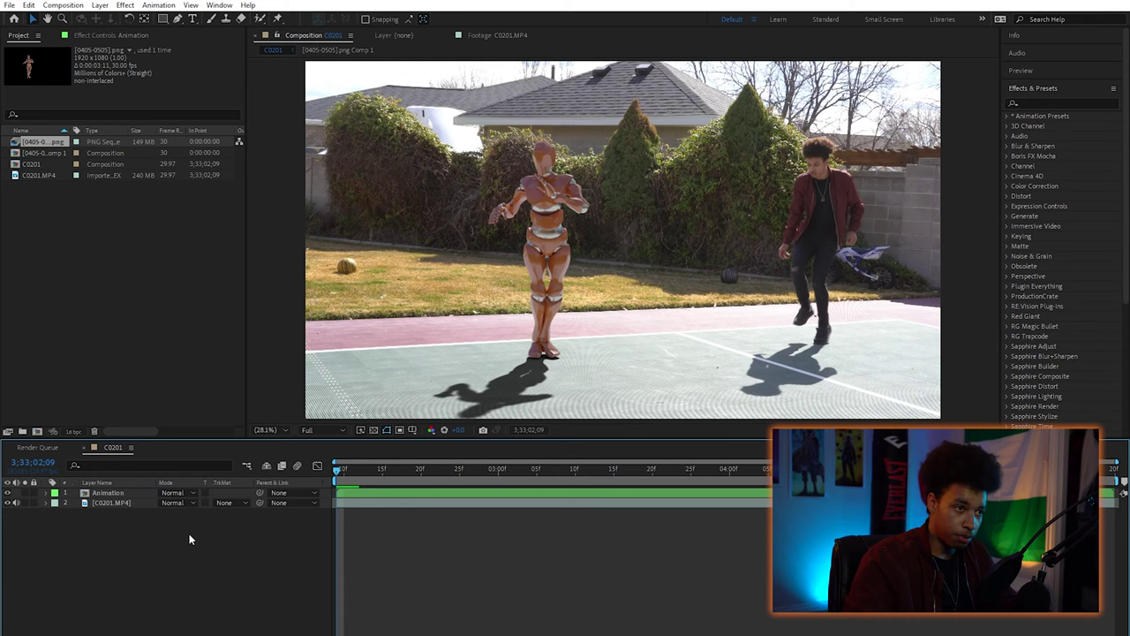
- Duplicate the Animation layer and rename the copy Shadow
left_click(99, 495)
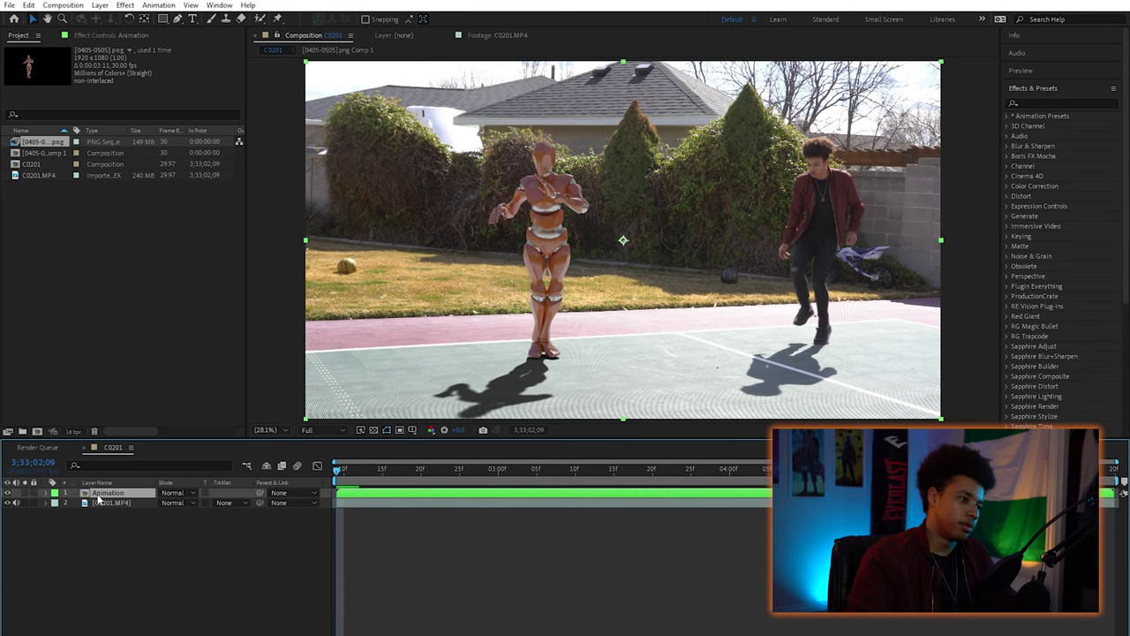
key("ctrl+d")
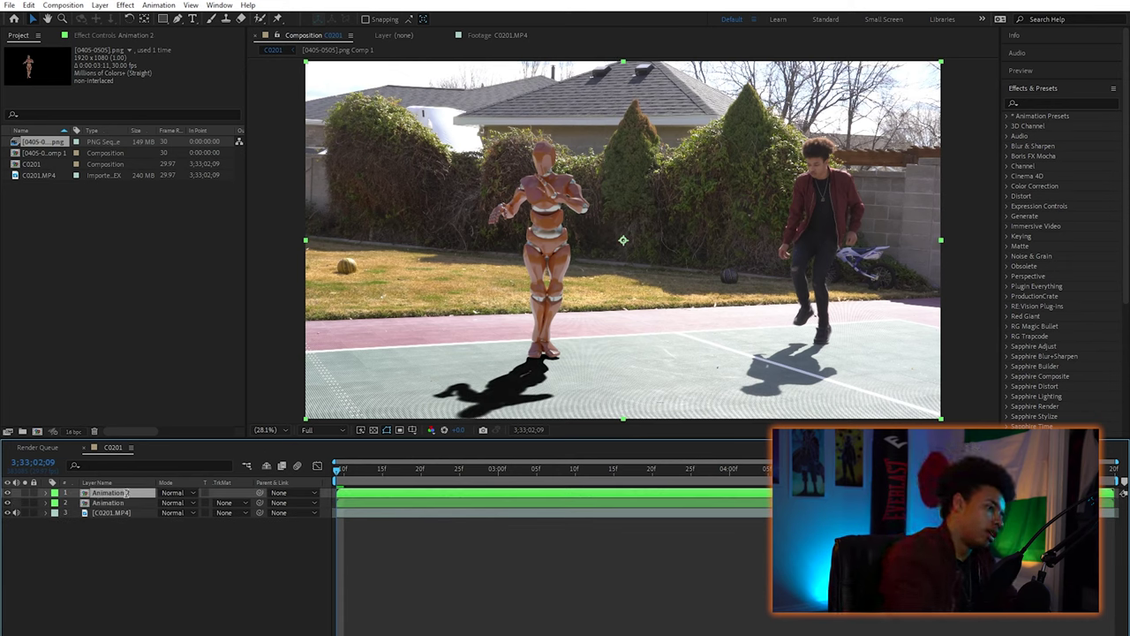
key("Return")
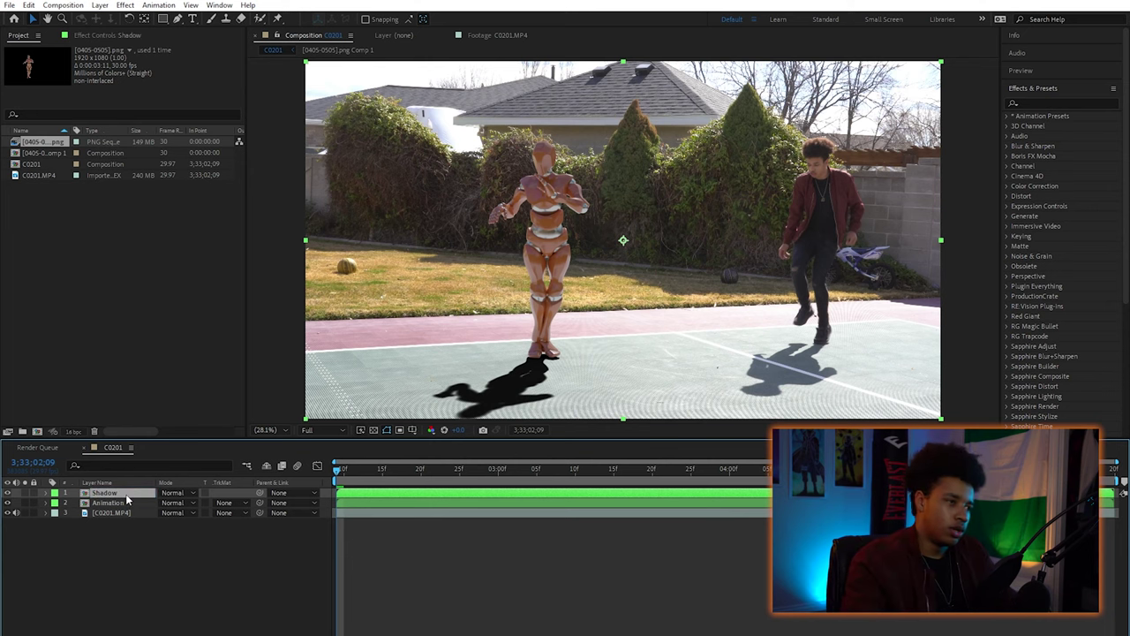
- Open the Shadow layer on its own and start a Roto Brush selection of the character over the feet and lower legs
double_click(387, 493)
scroll(557, 349, "up", 4)
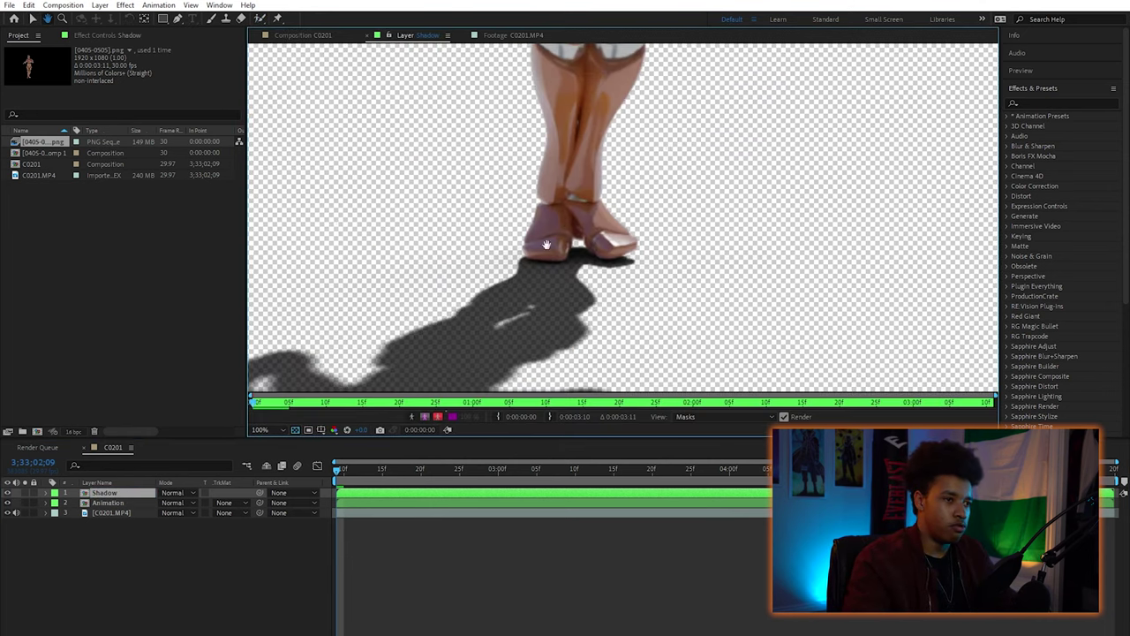
left_click_drag(509, 236, 527, 218)
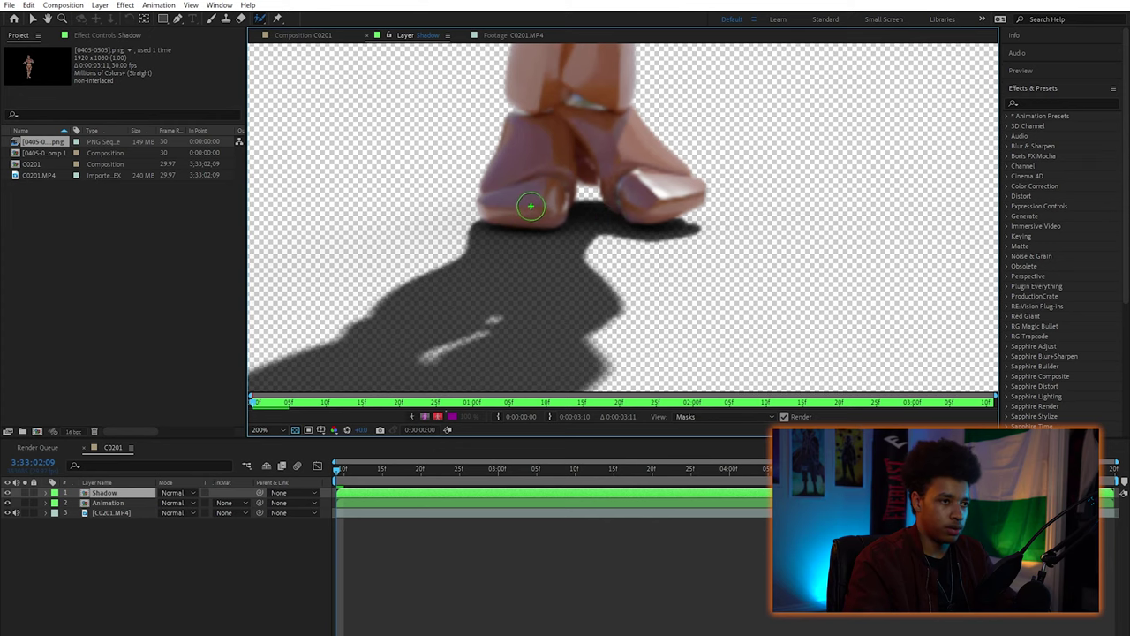
left_click_drag(661, 193, 583, 78)
scroll(635, 132, "down", 6)
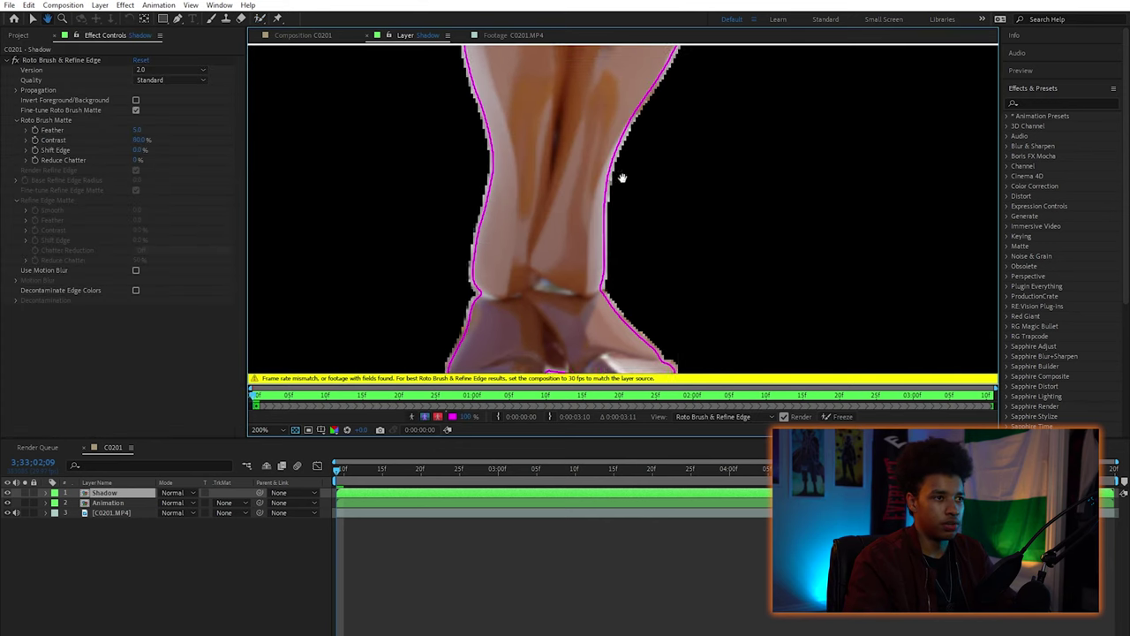
- Extend the Roto Brush selection up through the character's thighs, hips, torso and upper body
scroll(639, 146, "up", 4)
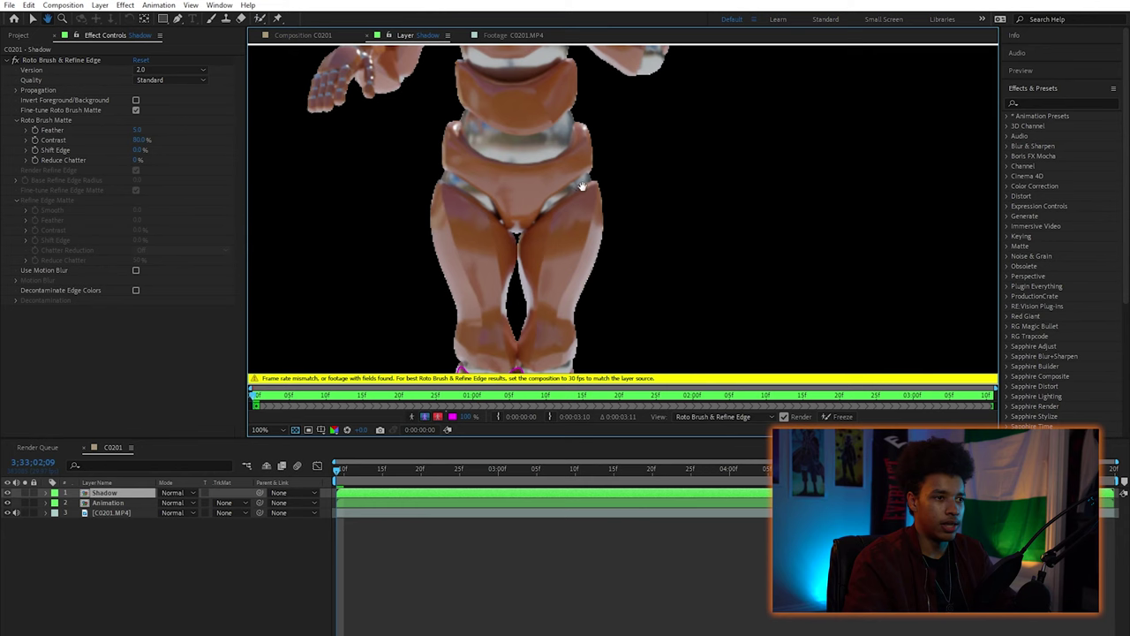
mouse_move(554, 329)
left_mouse_down()
mouse_move(560, 232)
mouse_move(581, 176)
left_mouse_up()
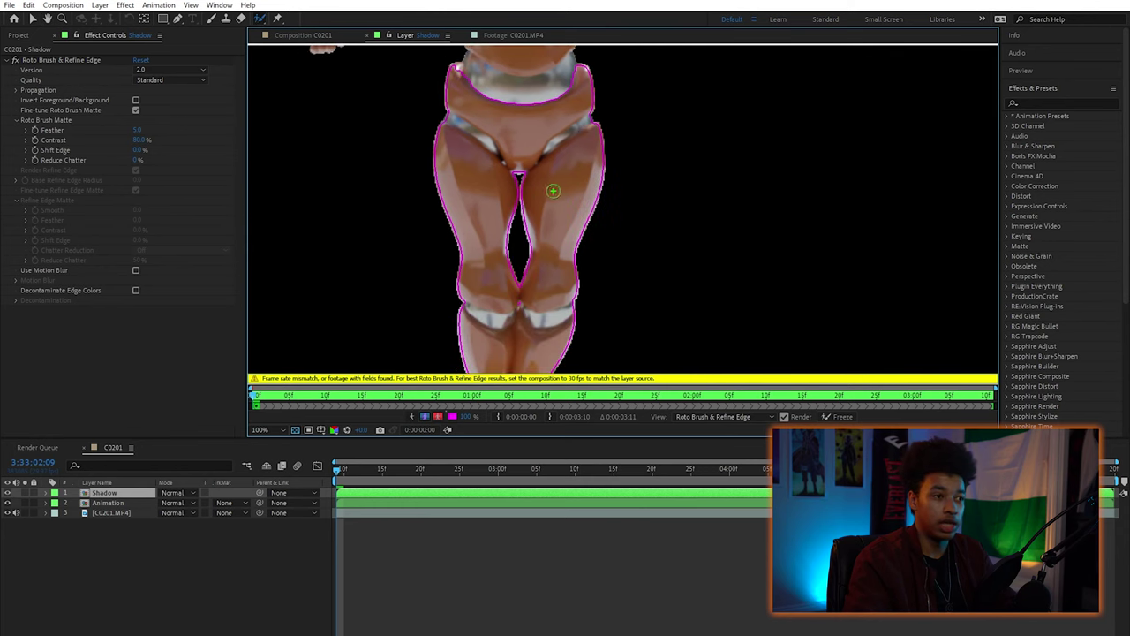
scroll(555, 190, "up", 5)
left_click_drag(548, 315, 548, 55)
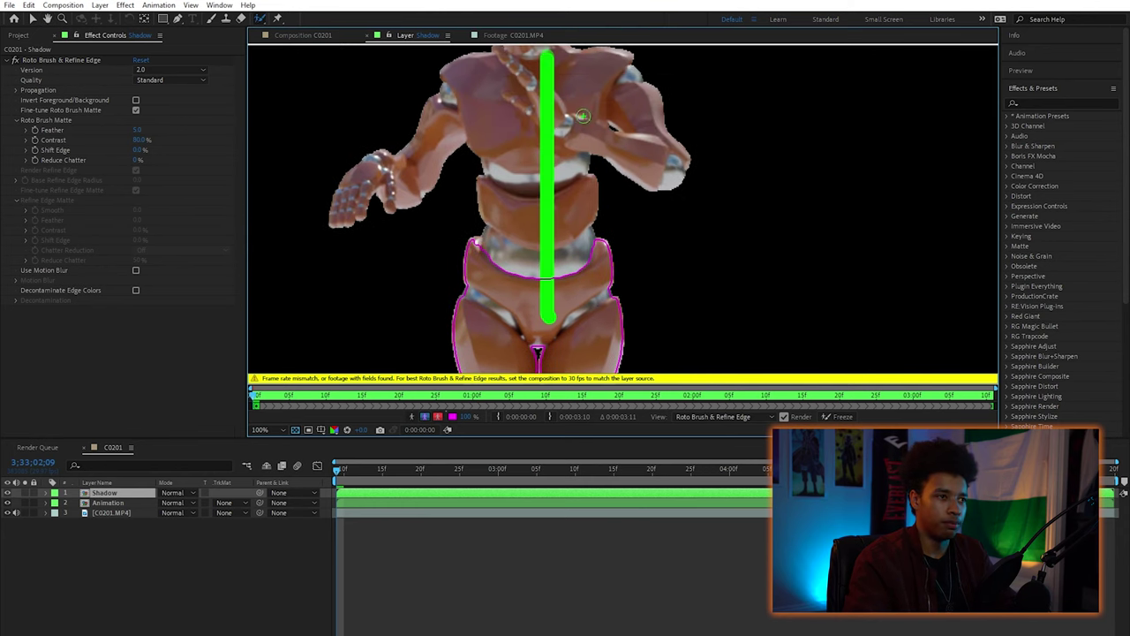
scroll(582, 116, "down", 4)
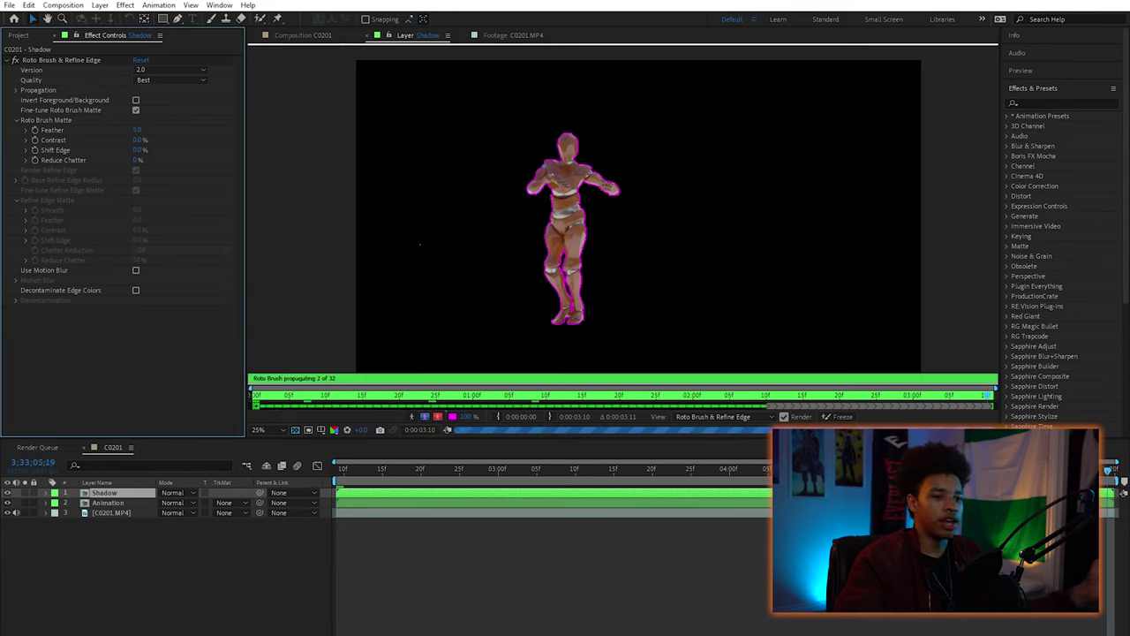
- Invert the Roto Brush foreground/background so only the shadow is kept, and freeze the matte
left_click(135, 101)
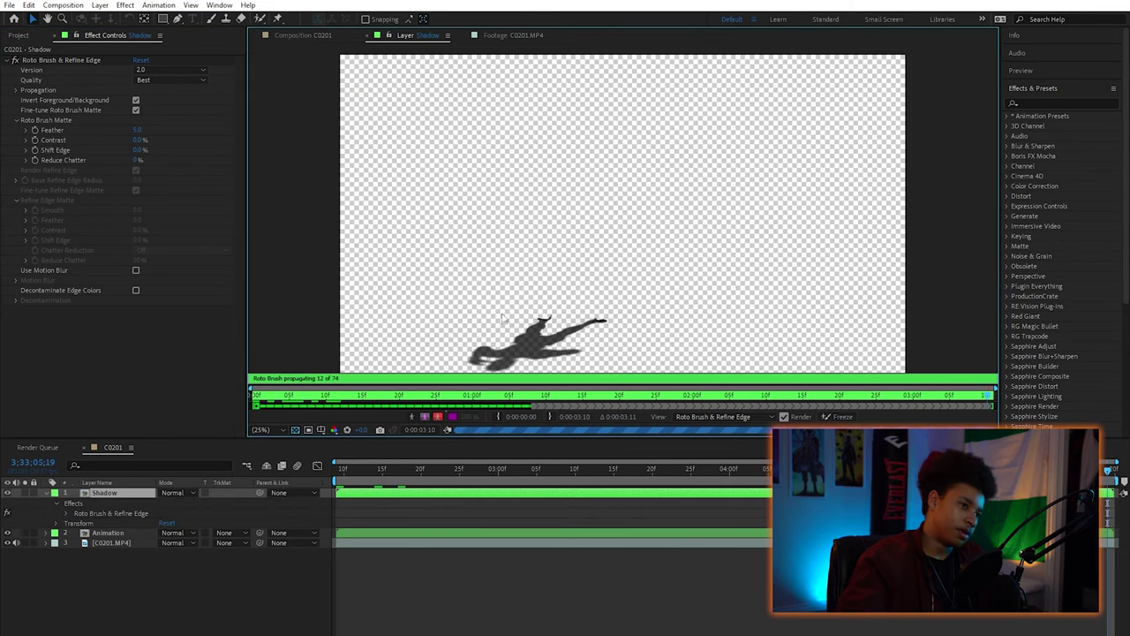
left_click(839, 416)
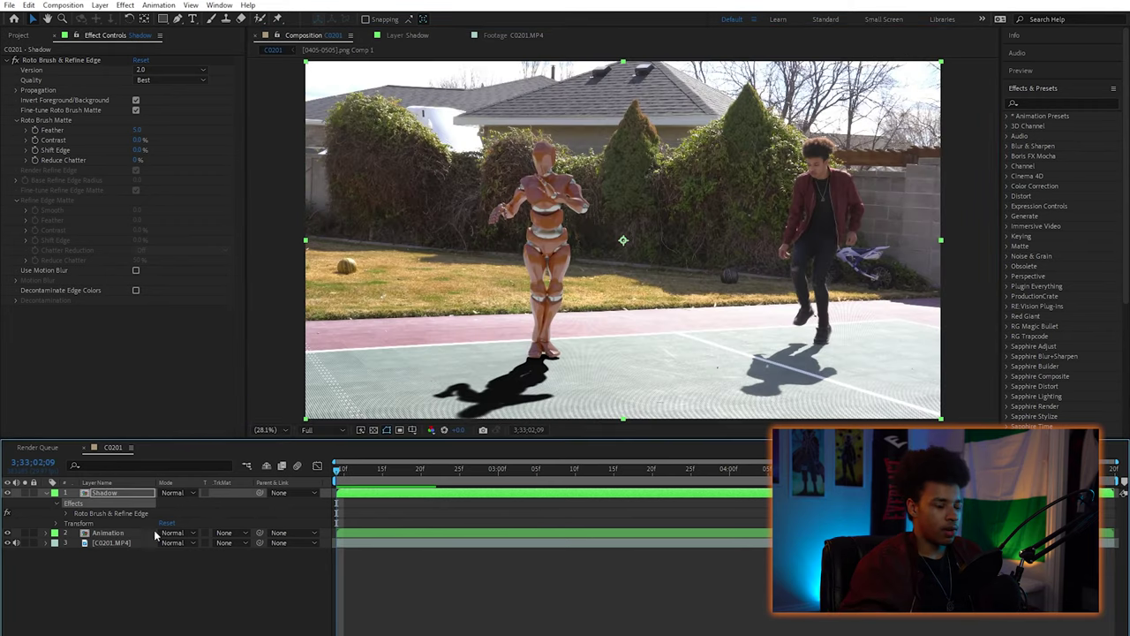
- Replace the Animation layer with a duplicate of the Shadow layer that has Invert Foreground/Background turned off
left_click(108, 534)
key("Delete")
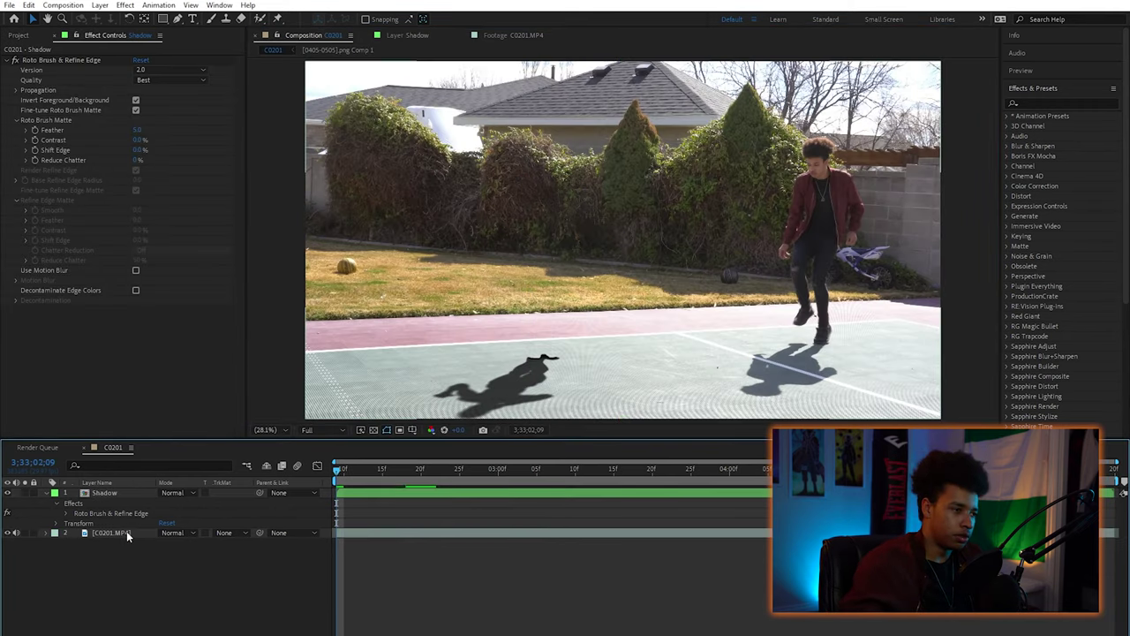
left_click(105, 492)
key("ctrl+d")
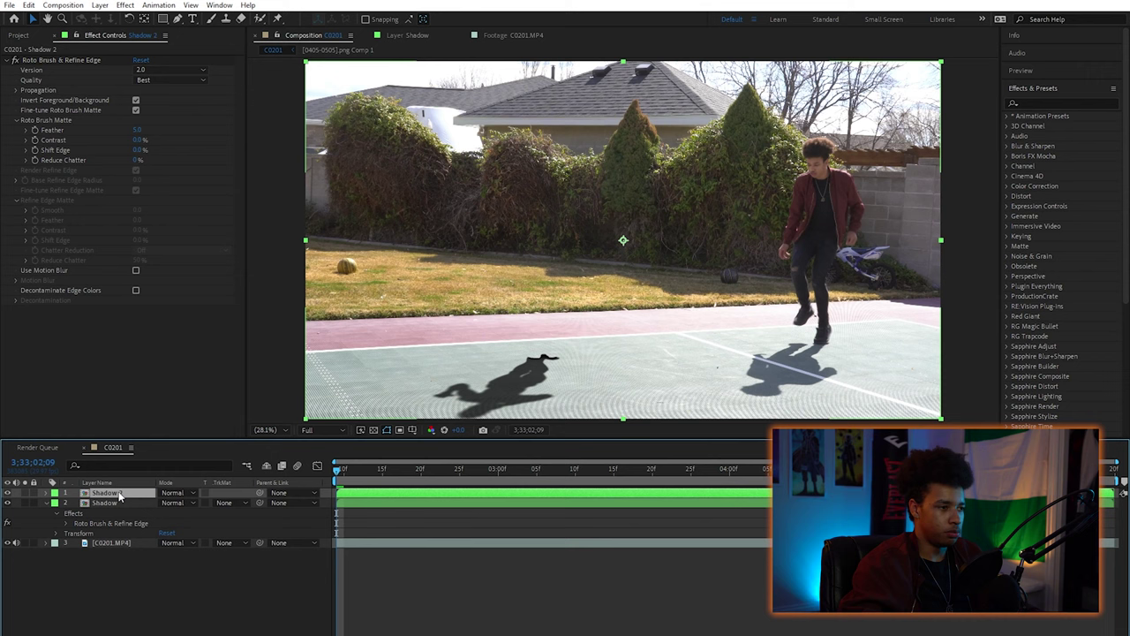
left_click(136, 101)
left_click(175, 568)
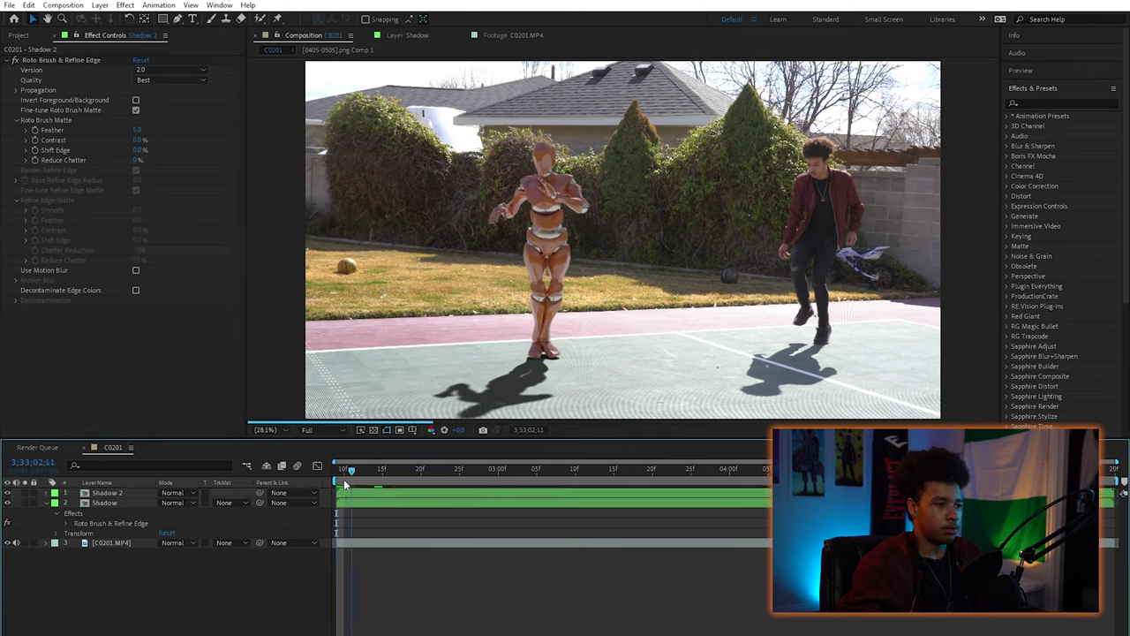
- Check the separated shadow by hiding and restoring the Shadow layer, and rename the duplicate layer Animation
left_click(123, 494)
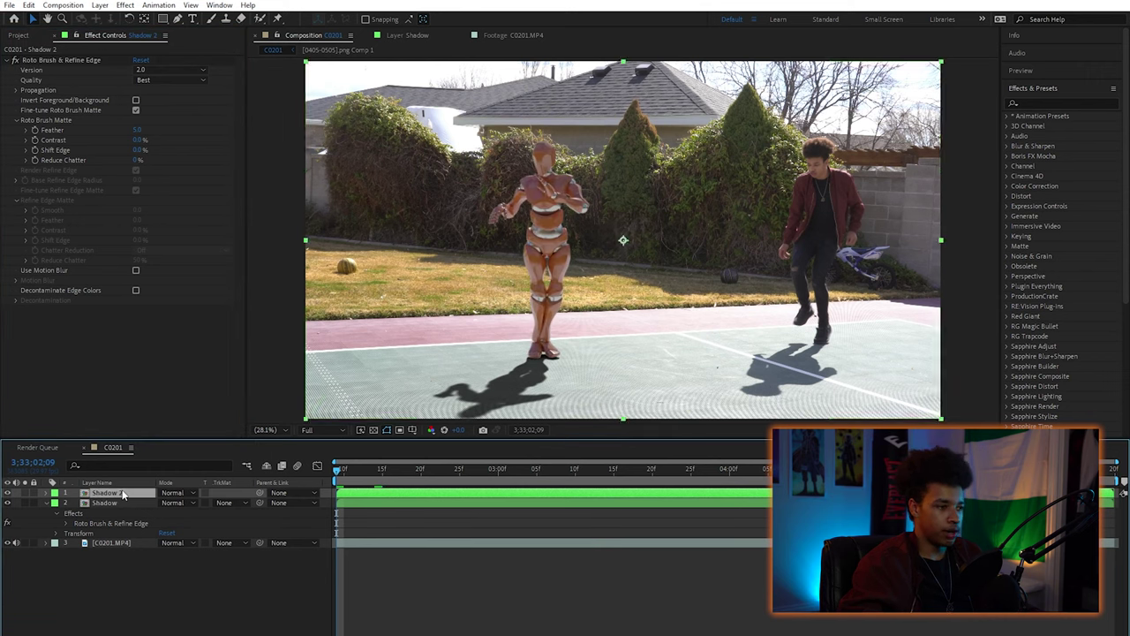
left_click(13, 491)
left_click(9, 502)
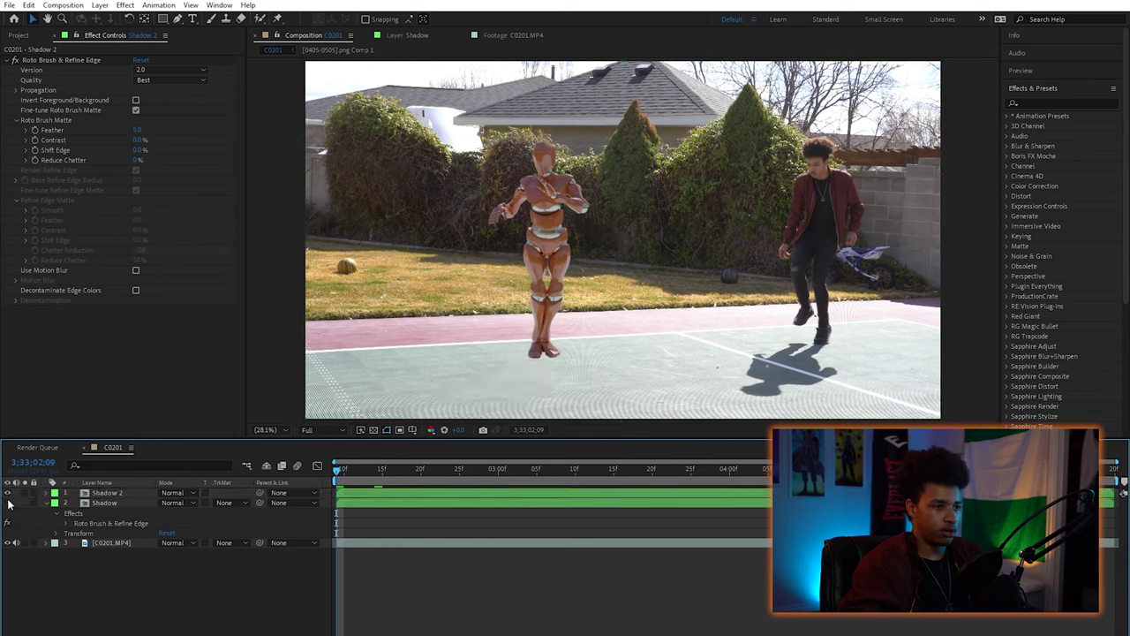
key("ctrl+z")
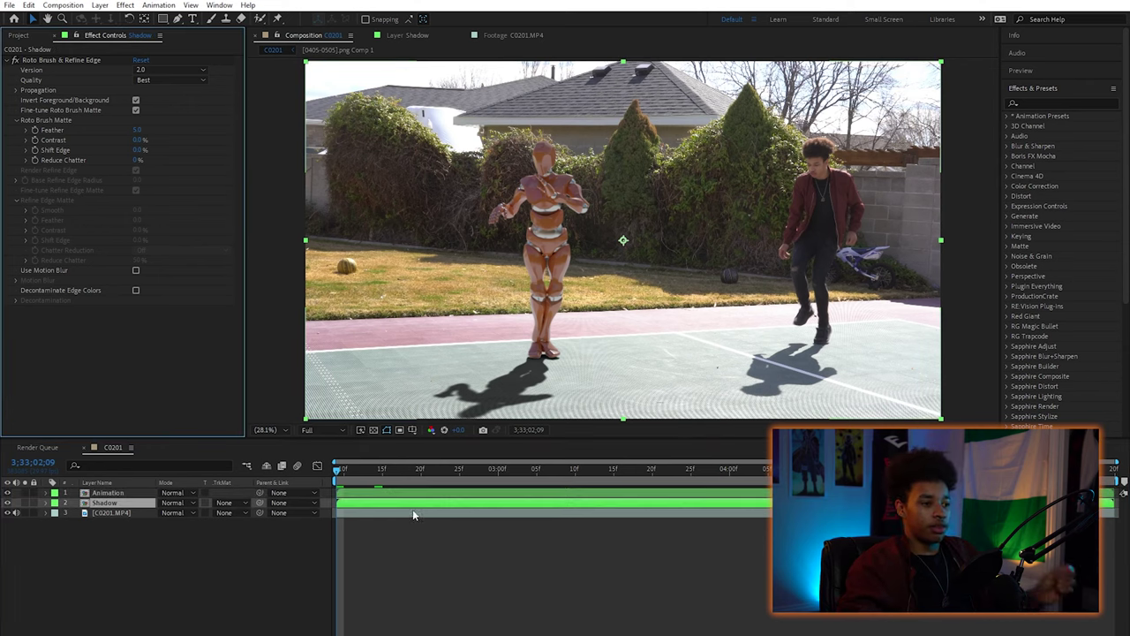
- Apply the Tint effect to the Shadow layer and sample Map Black To from the dancer's real shadow on the court
key("ctrl+space")
type("tint")
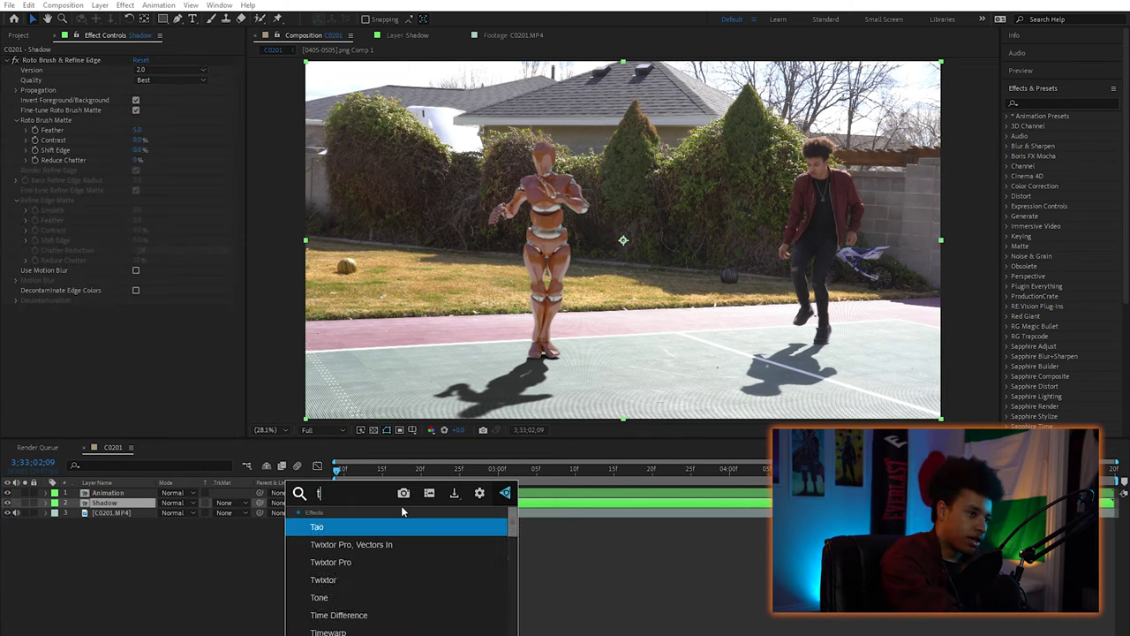
key("Return")
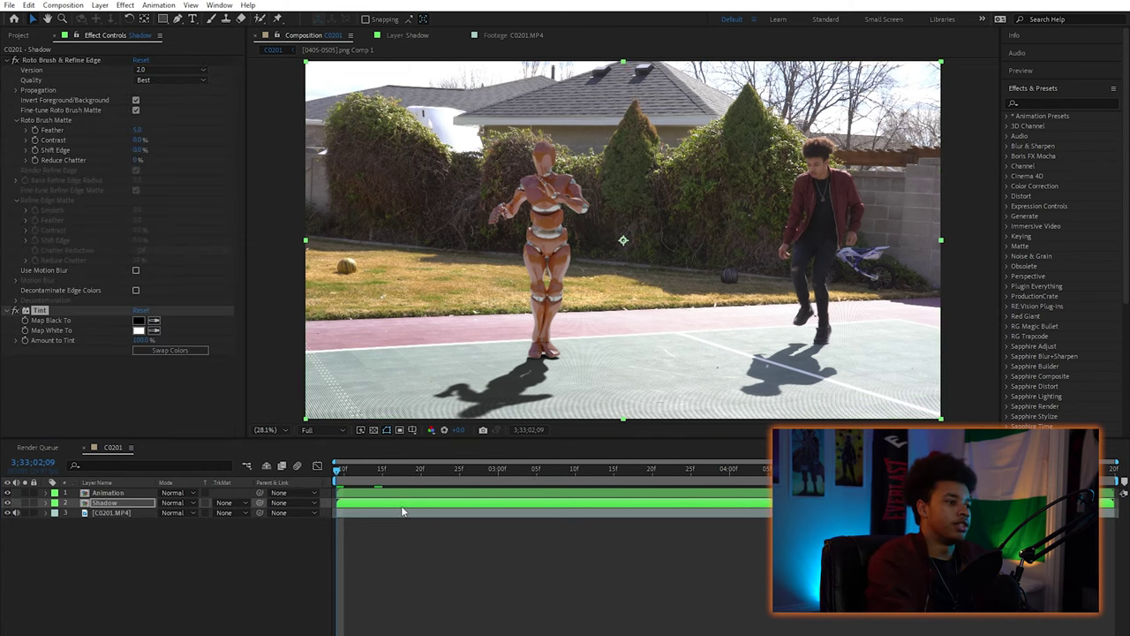
left_click(153, 321)
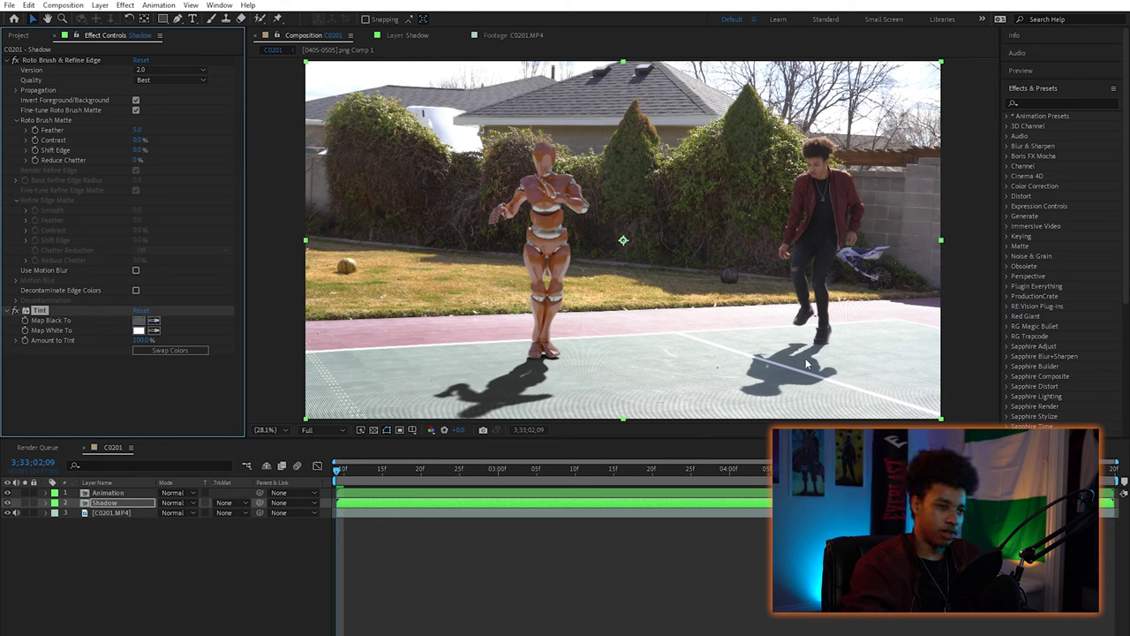
left_click(806, 363)
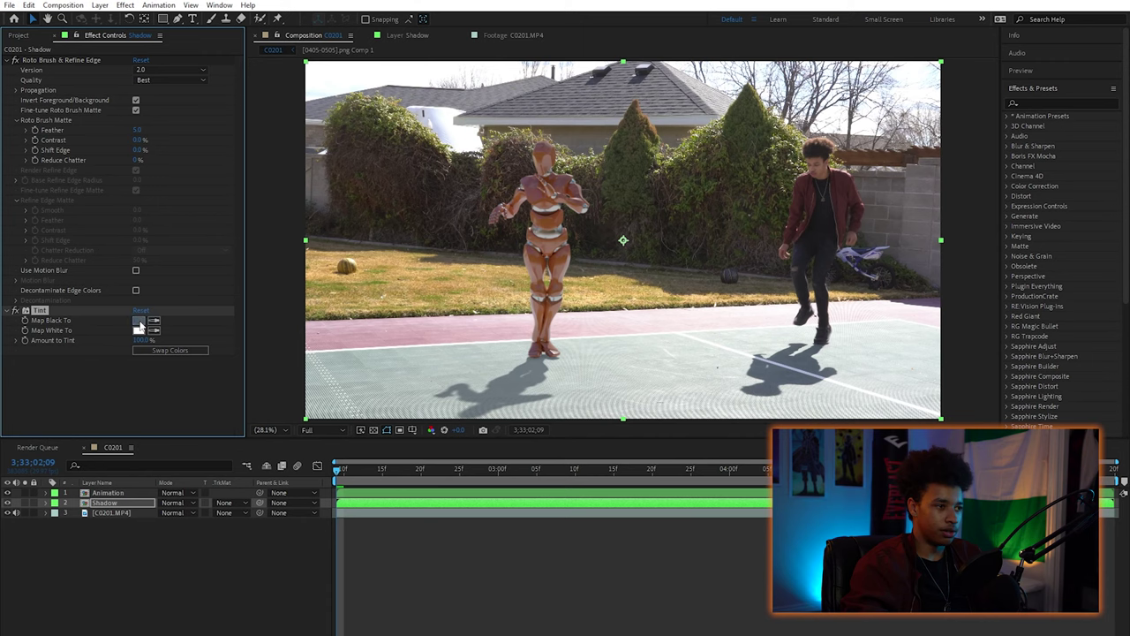
- Adjust the Tint effect's Map Black To colour to a darker blue-grey, 303A43
left_click(138, 320)
left_click_drag(541, 247, 211, 191)
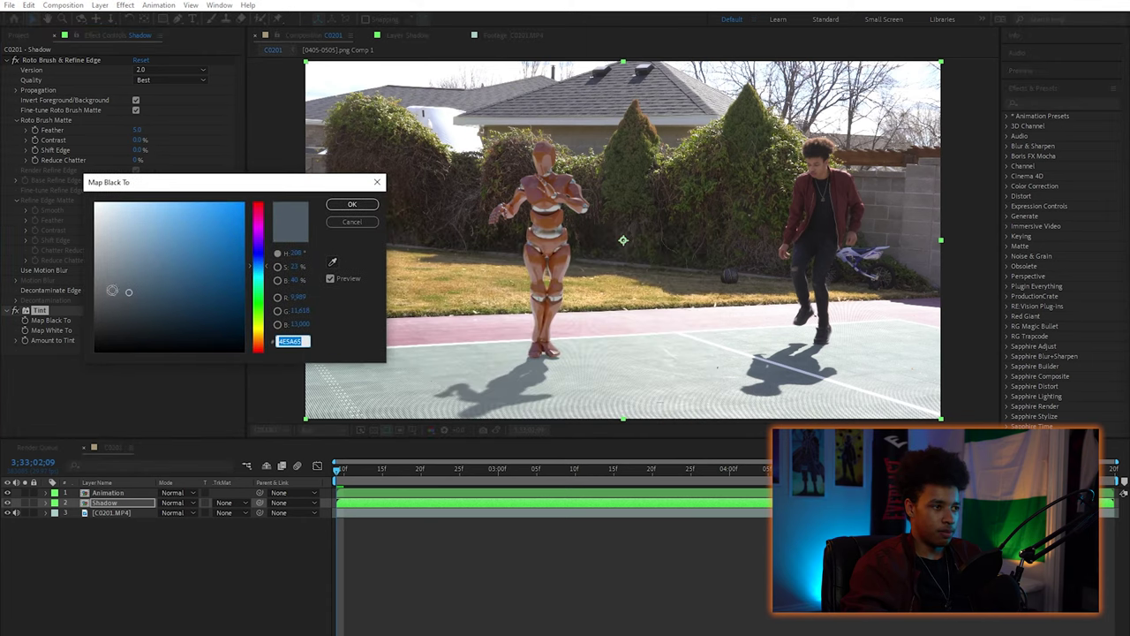
left_click_drag(128, 297, 134, 320)
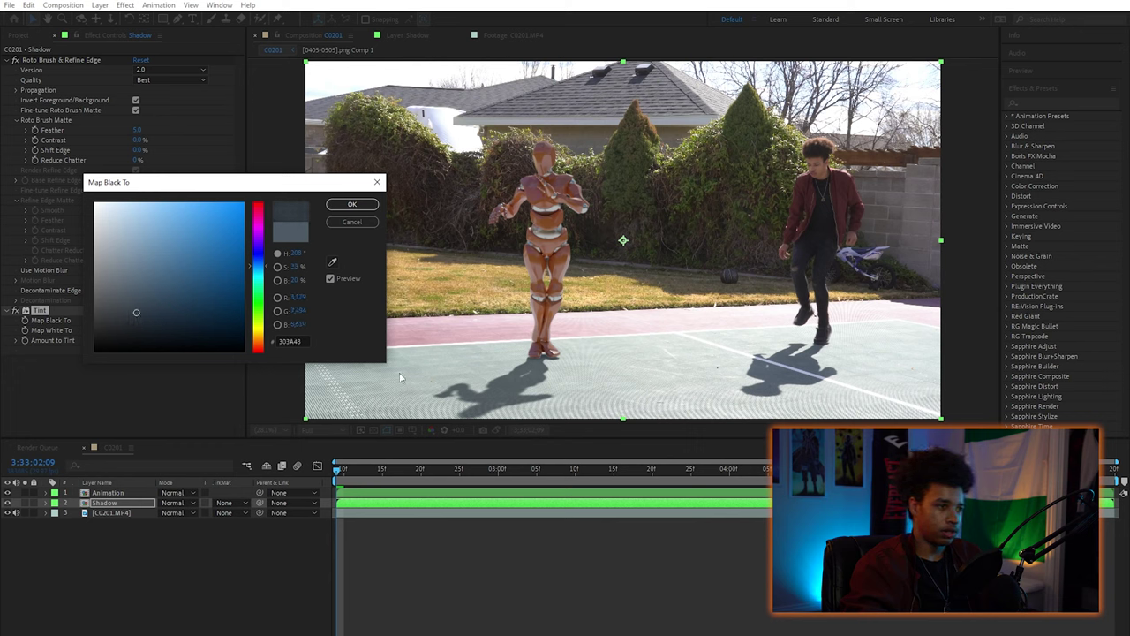
left_click(353, 223)
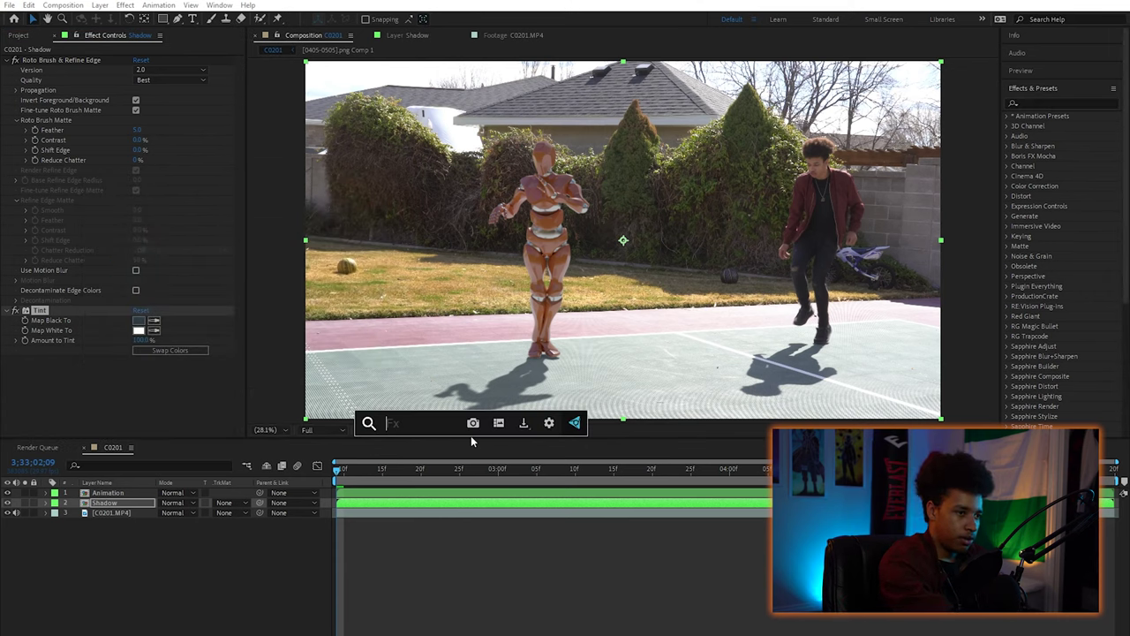
- Apply the Curves effect to the Shadow layer, bending the RGB curve downward and the Blue curve into an S shape
type("curves")
key("Return")
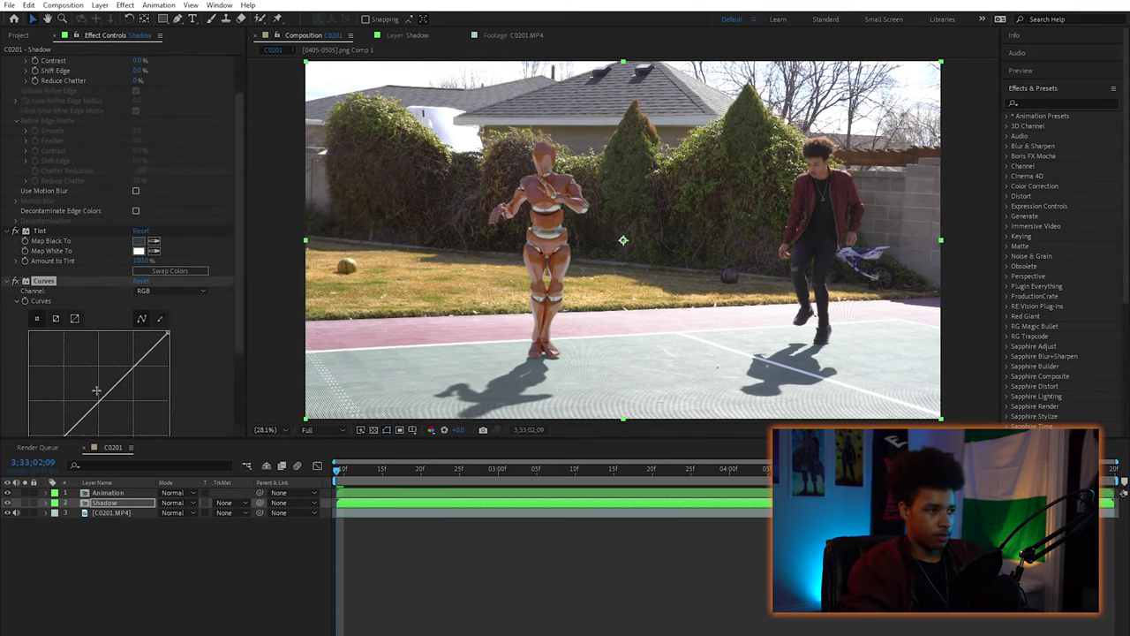
scroll(96, 389, "down", 3)
left_click_drag(128, 290, 138, 297)
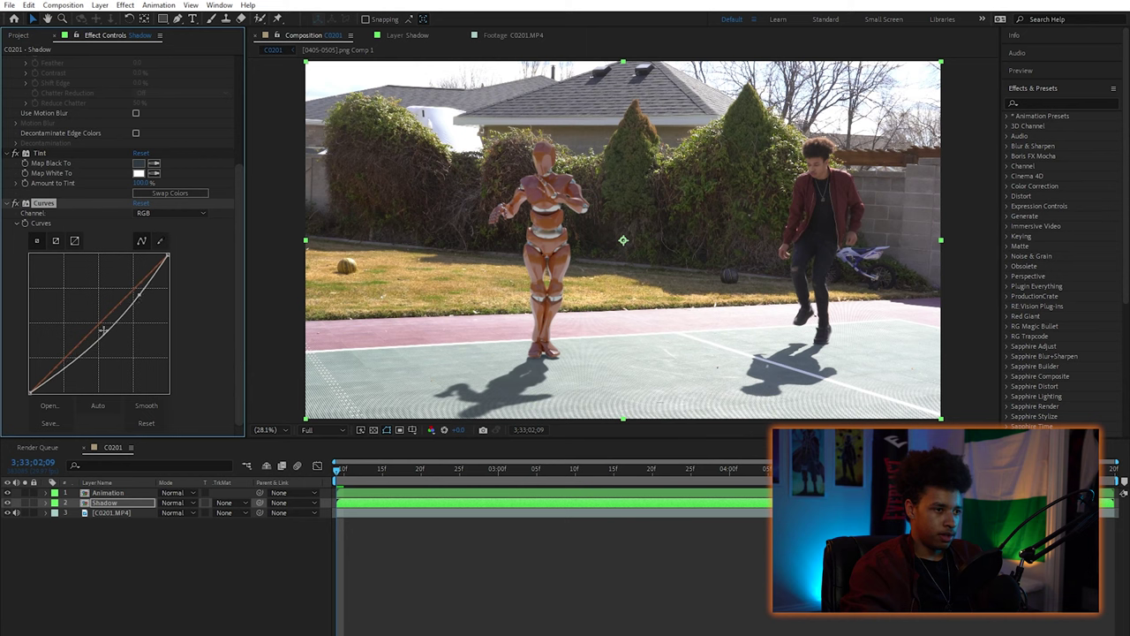
left_click_drag(80, 353, 88, 357)
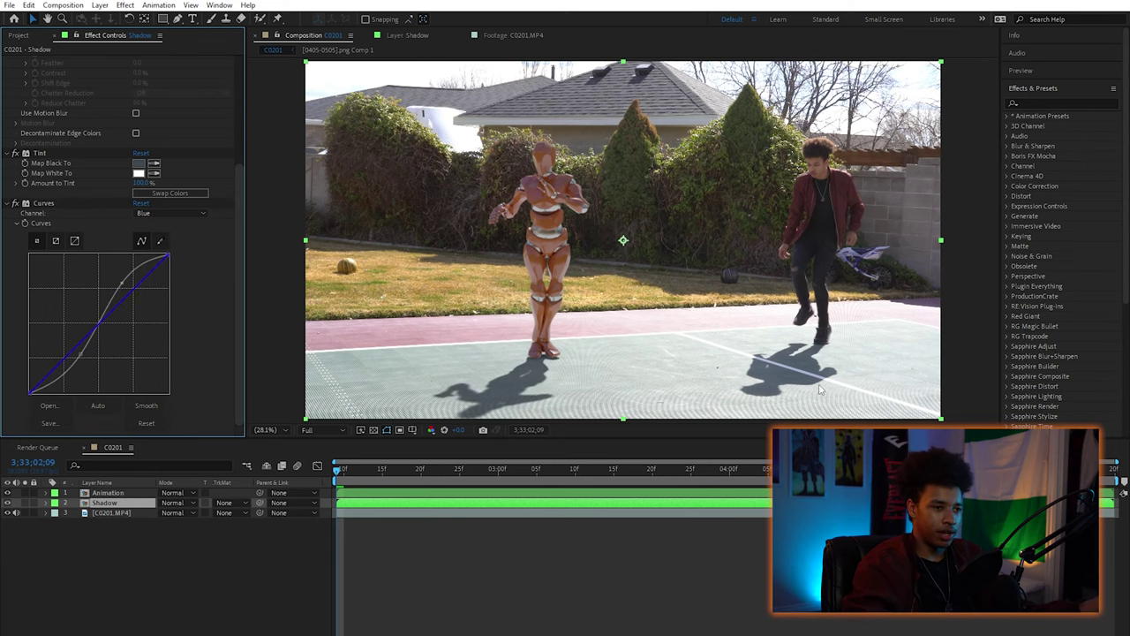
- Inspect the character's shadow edges up close, switch to Blender and set the Sun light's Angle to 0°
scroll(491, 403, "up", 5)
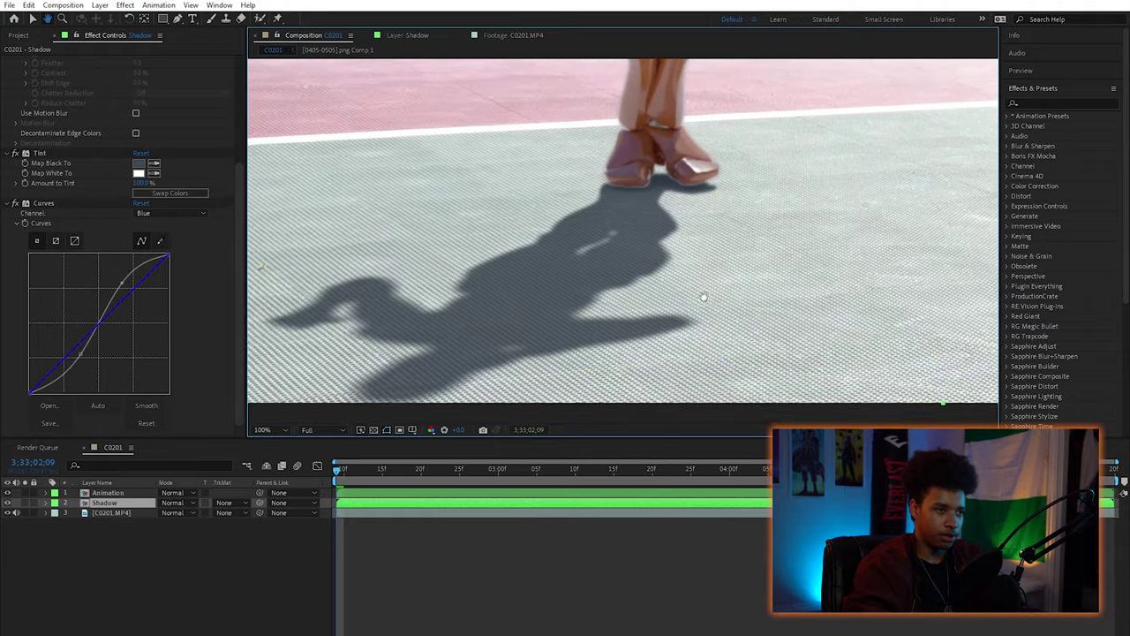
left_click_drag(703, 296, 629, 282)
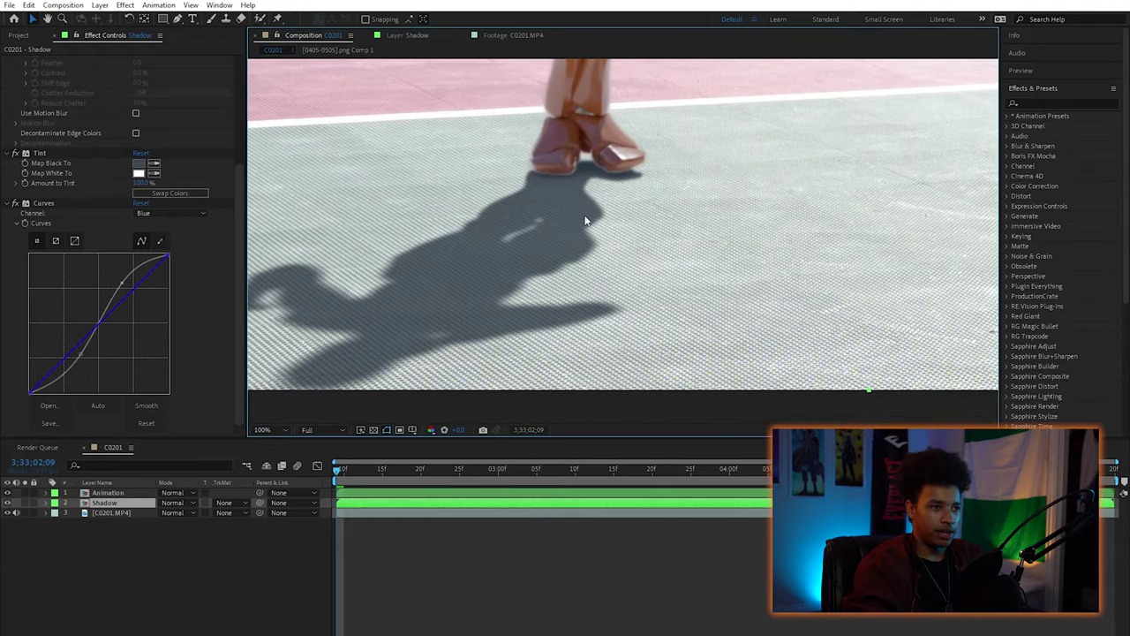
left_click_drag(791, 240, 606, 355)
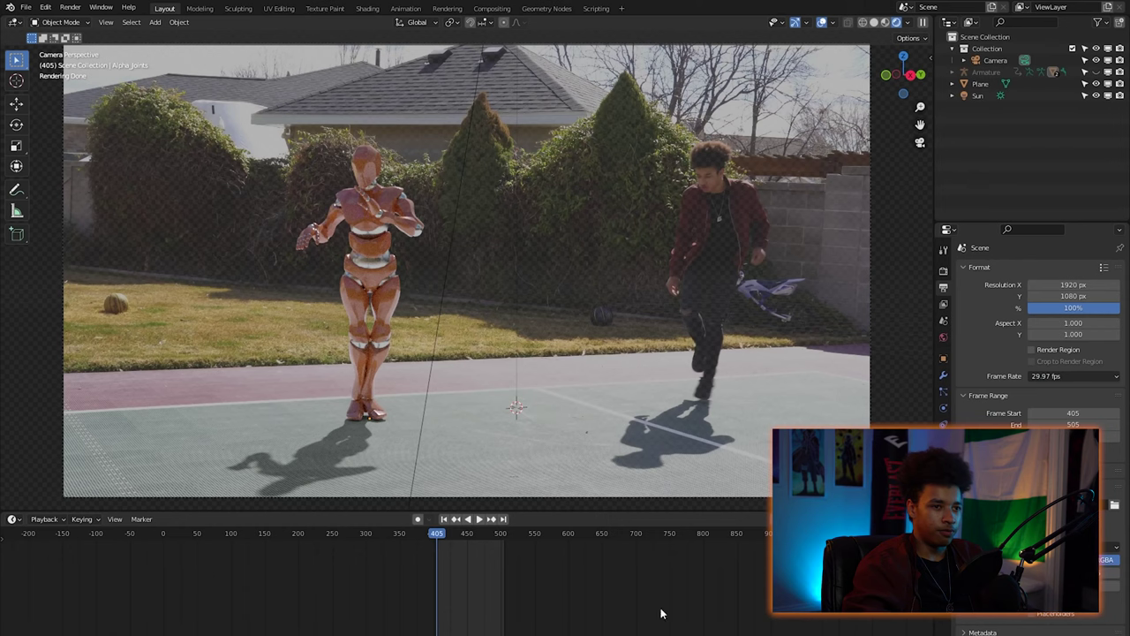
left_click(460, 200)
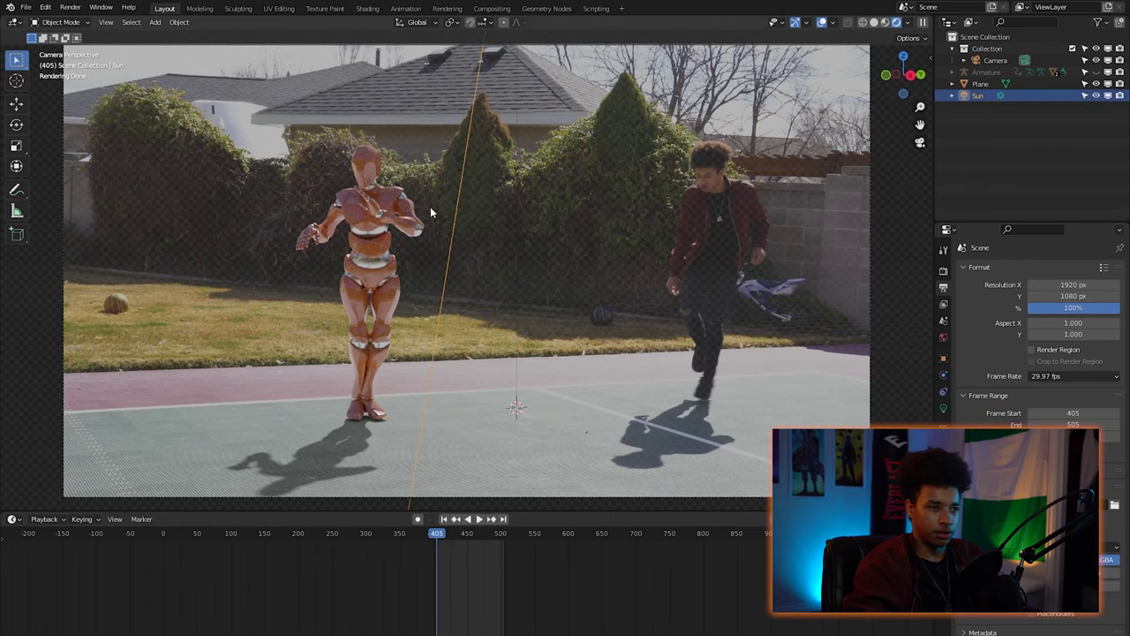
left_click(943, 408)
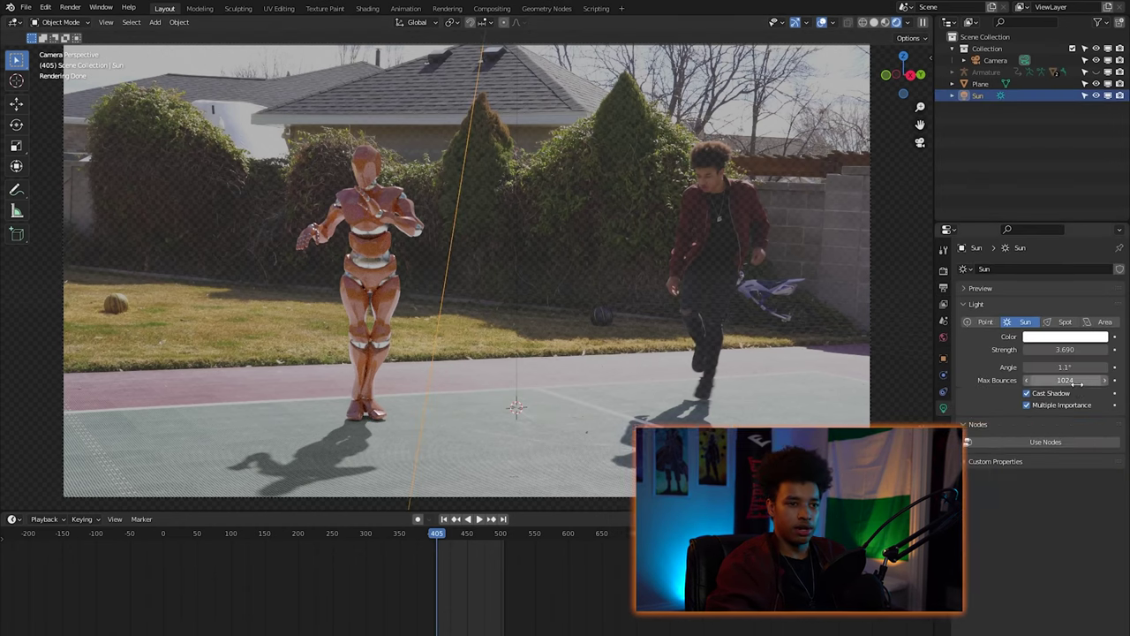
left_click_drag(1078, 367, 1042, 372)
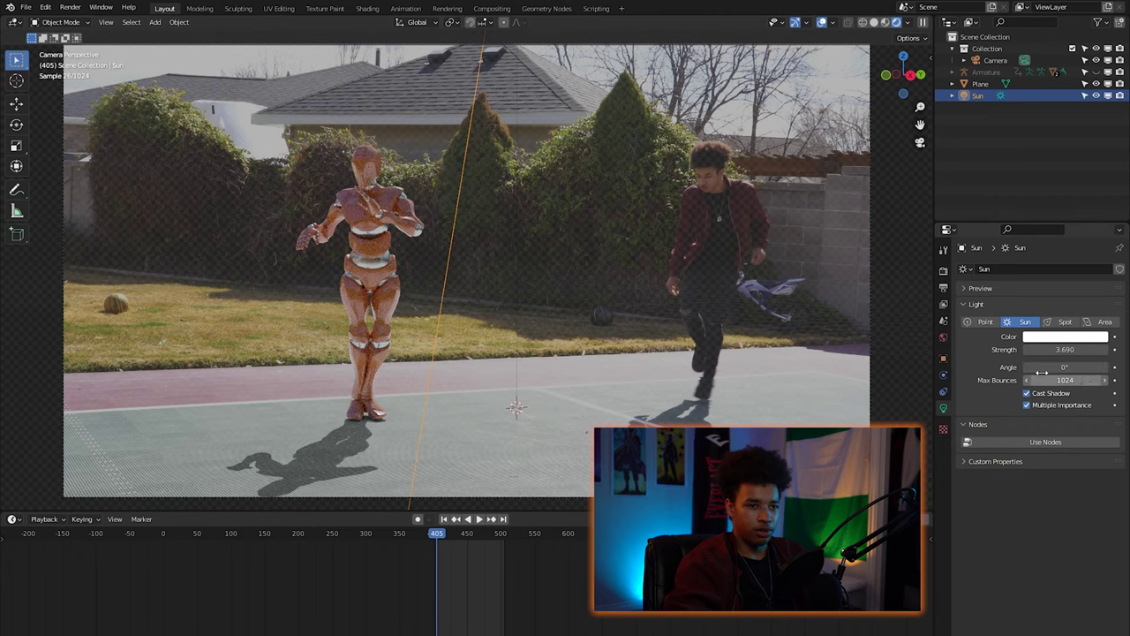
- Play the Blender animation briefly to check the shadow's edges and switch back to After Effects
key("space")
scroll(404, 488, "up", 2)
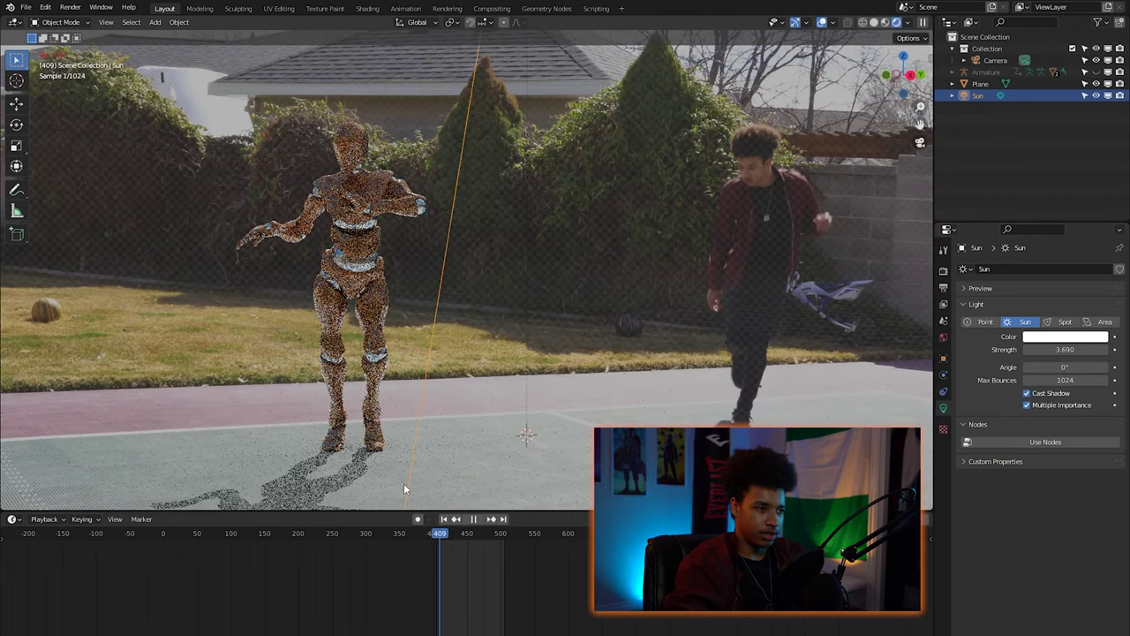
key("space")
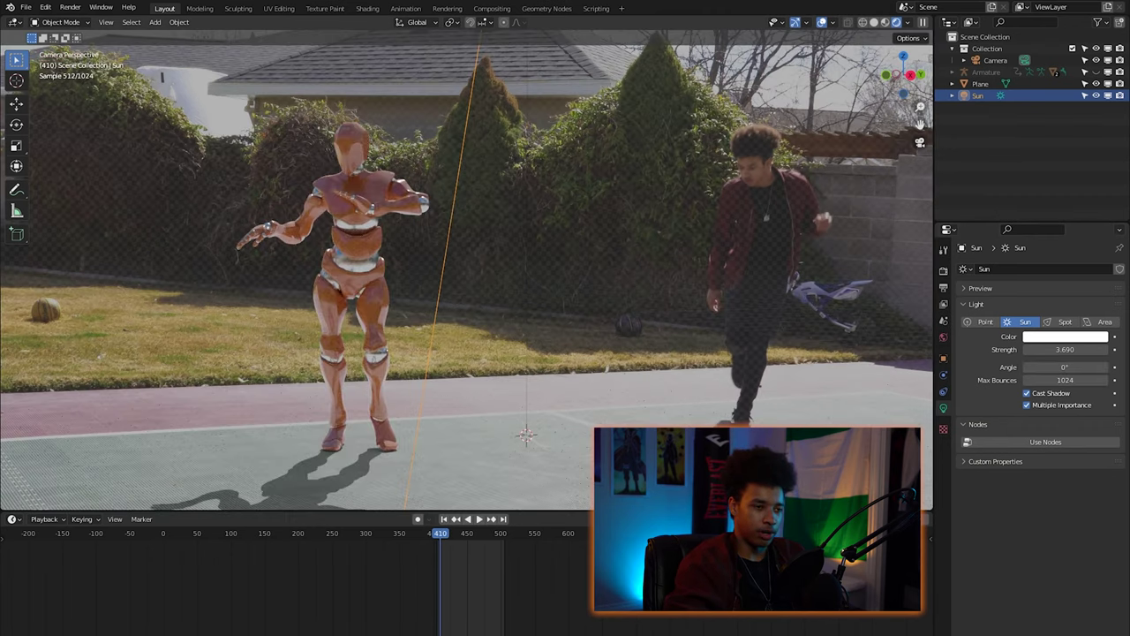
key("alt+Tab")
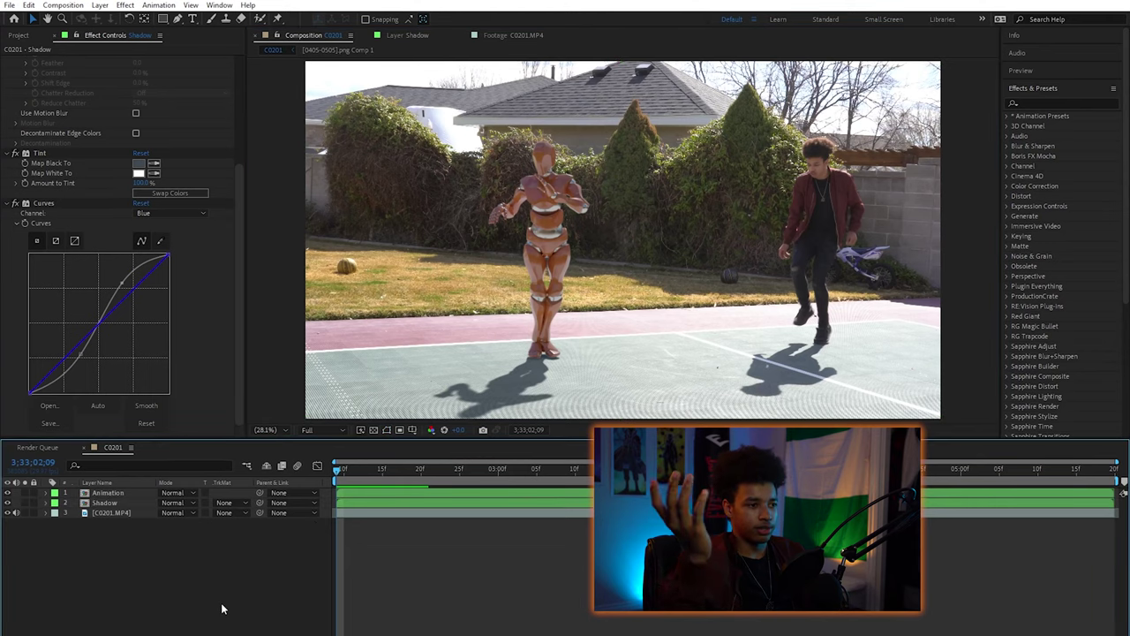